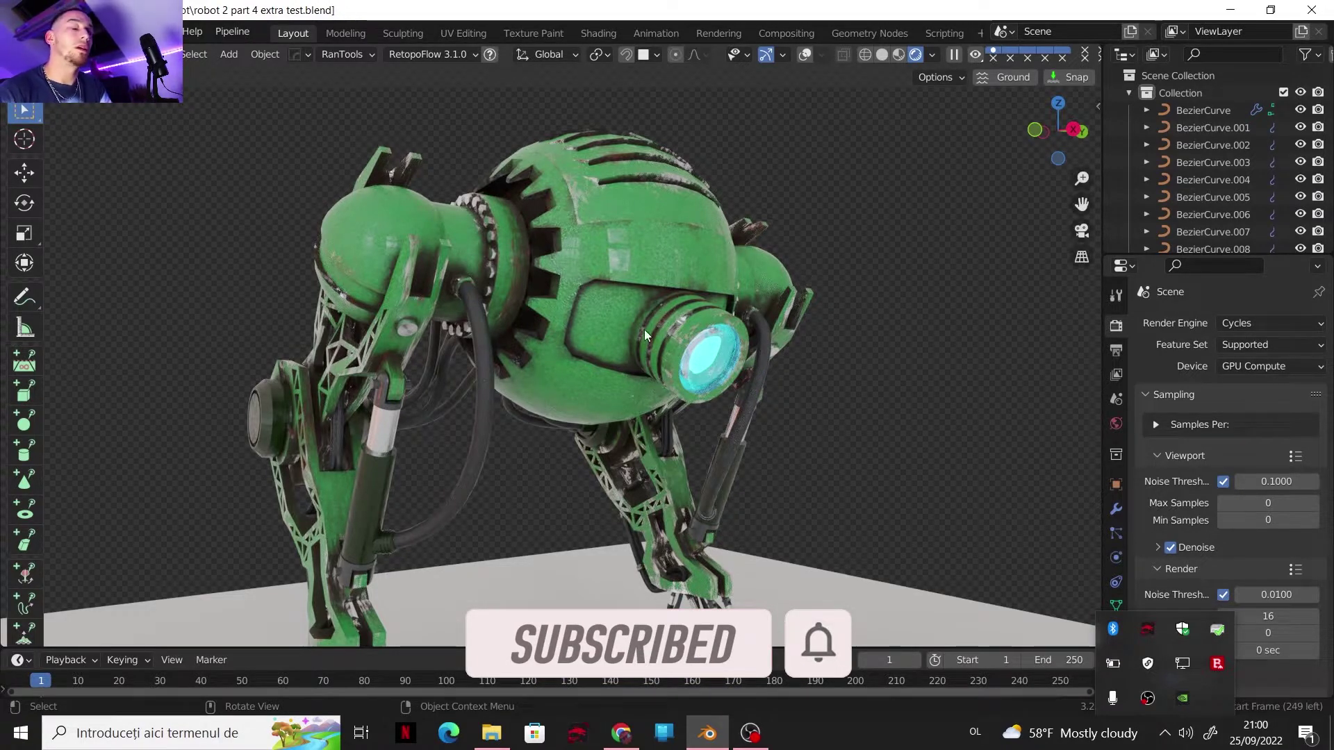
Switch to the Shading workspace and assign the base capatana material to the selected sphere.
click(598, 32)
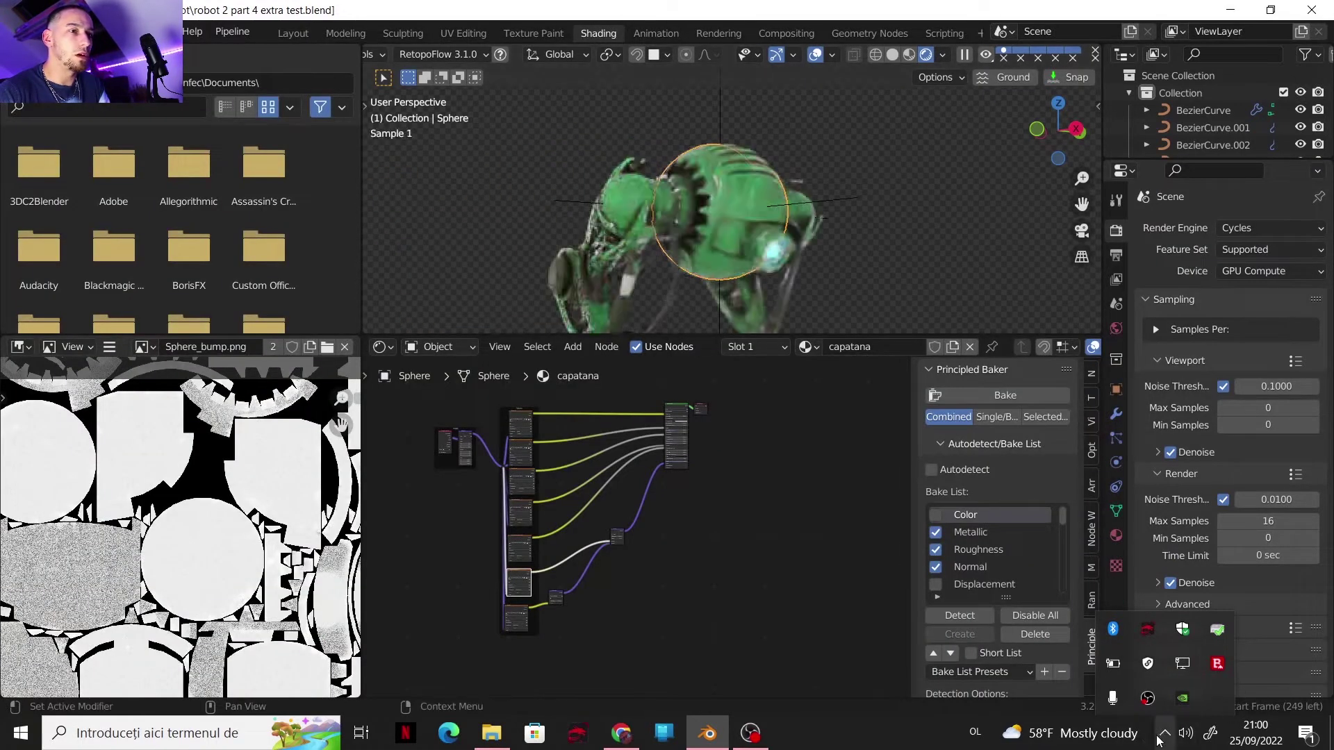
click(807, 347)
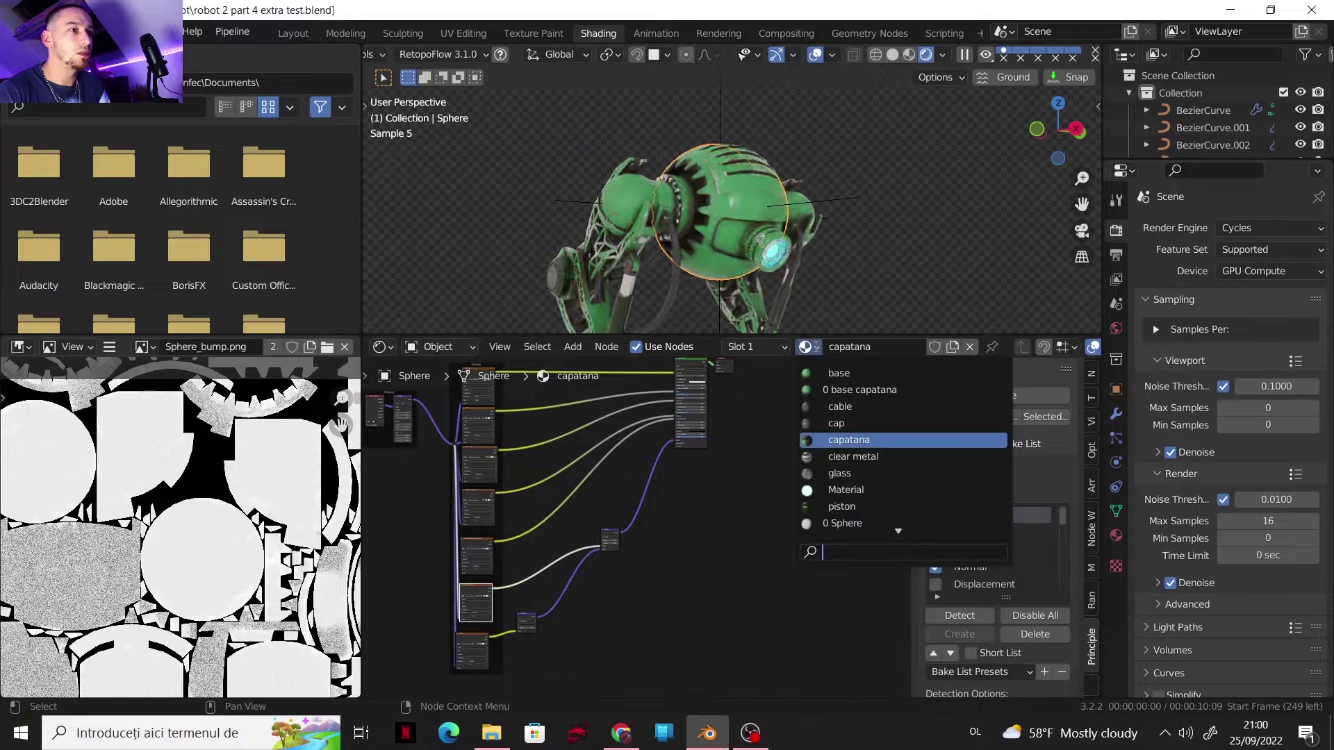
click(828, 388)
Examine the base capatana node tree, including its framed shader groups and the mix nodes that lead to the material output.
scroll(798, 206, up, 5)
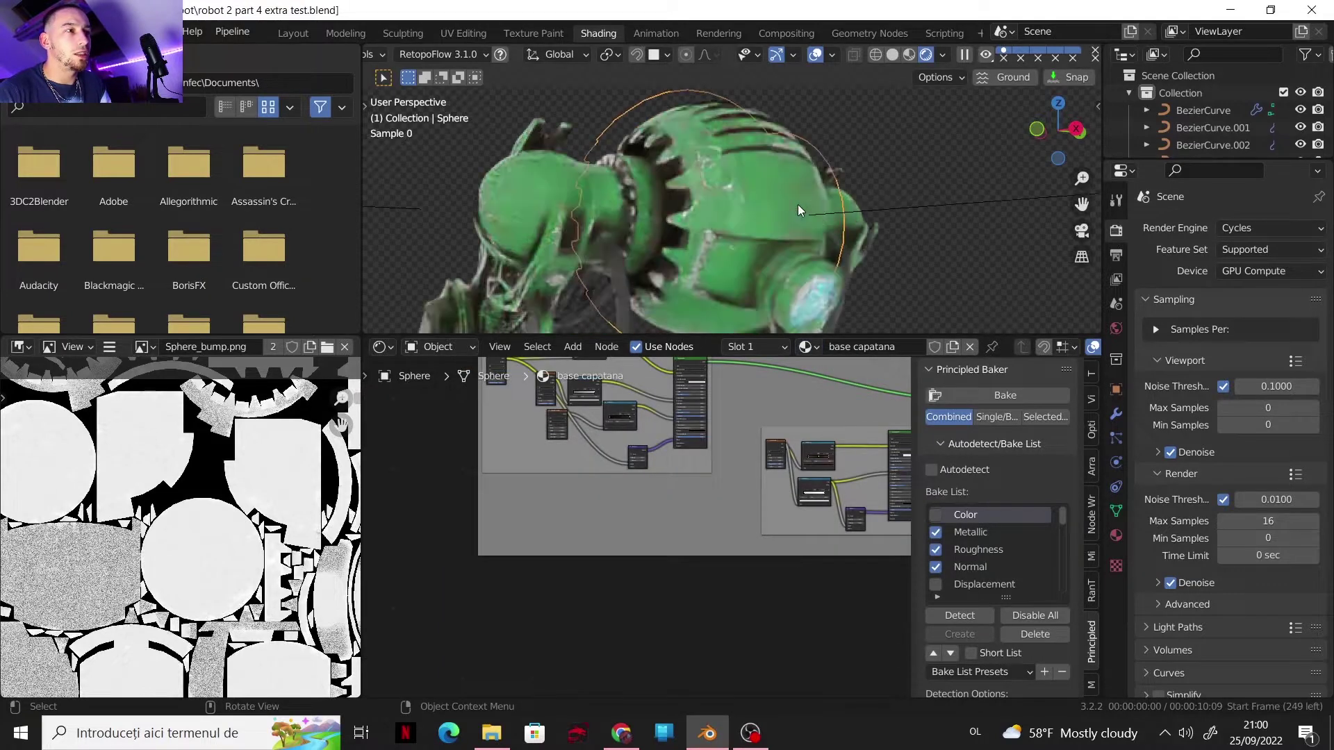
middle_drag(745, 498, 614, 542)
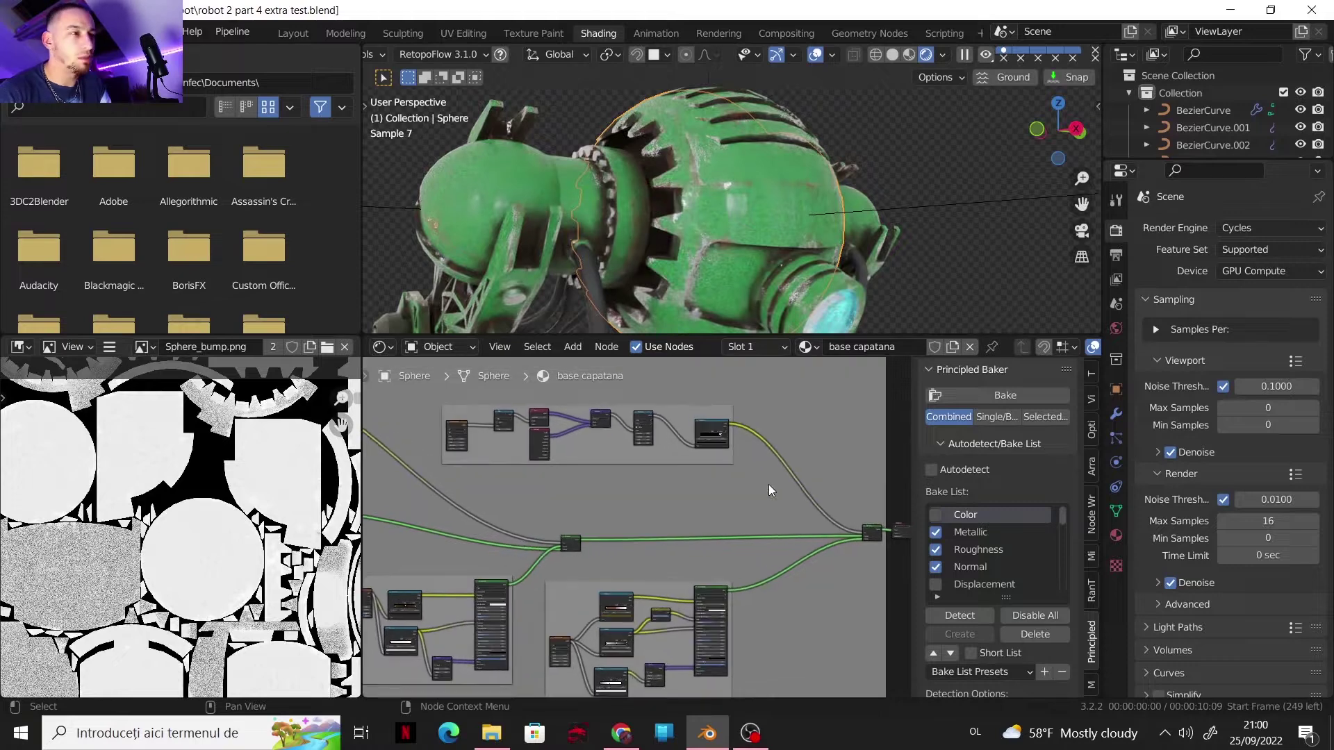
middle_drag(768, 485, 714, 498)
scroll(760, 464, down, 1)
scroll(773, 559, down, 1)
scroll(683, 512, up, 1)
scroll(719, 526, up, 1)
scroll(697, 503, up, 2)
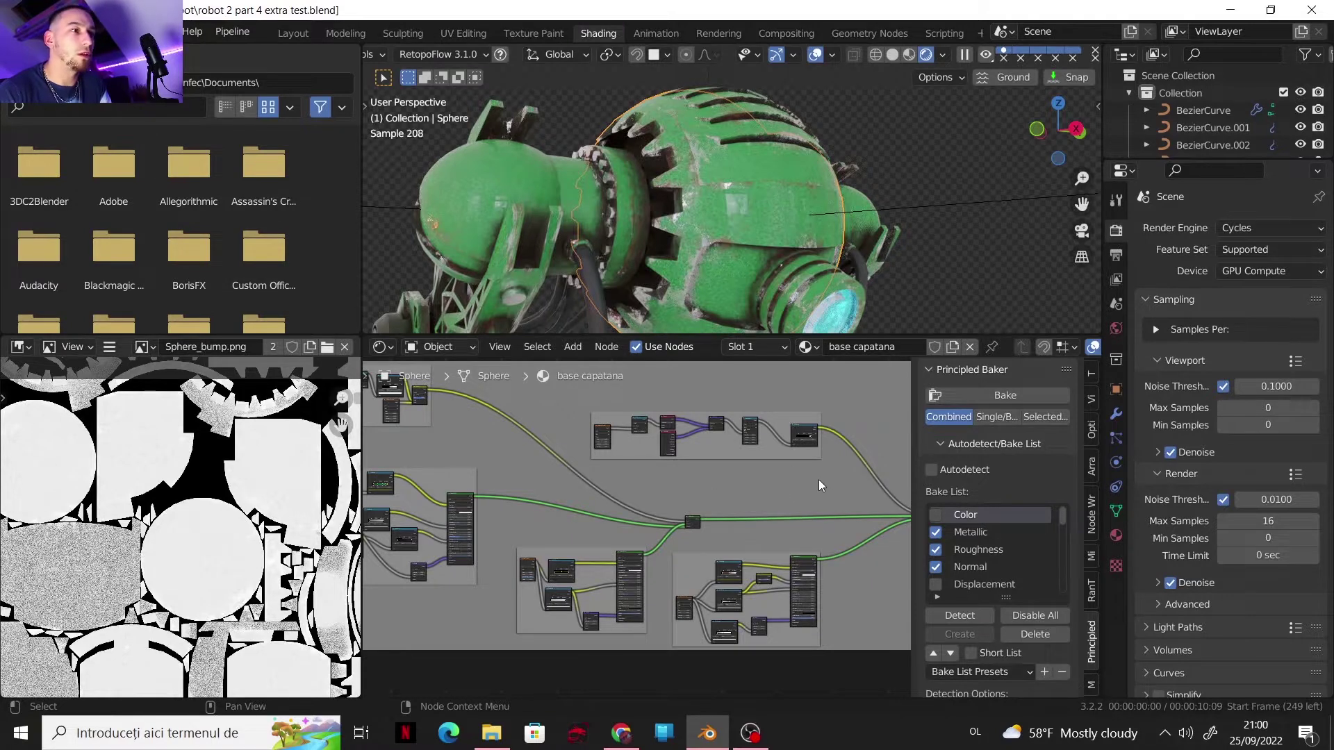
scroll(764, 490, up, 1)
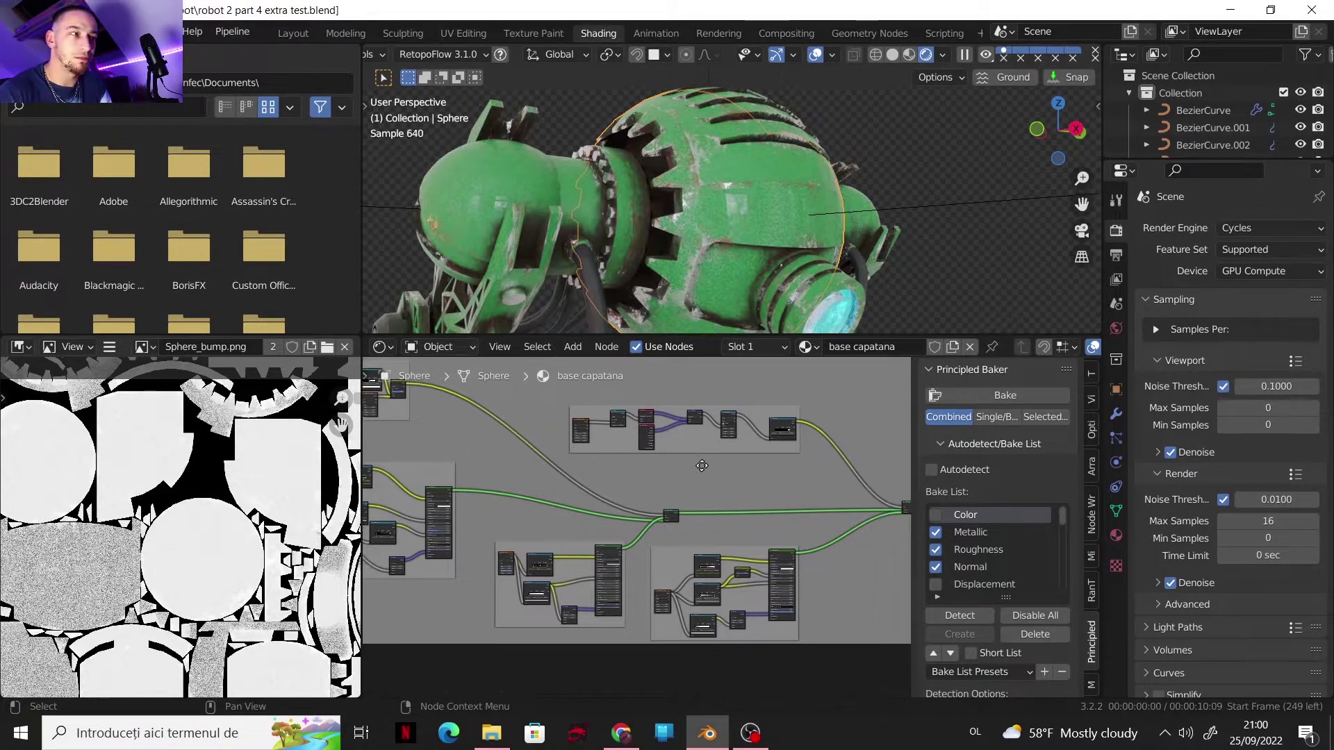
middle_drag(764, 490, 610, 455)
scroll(685, 511, up, 4)
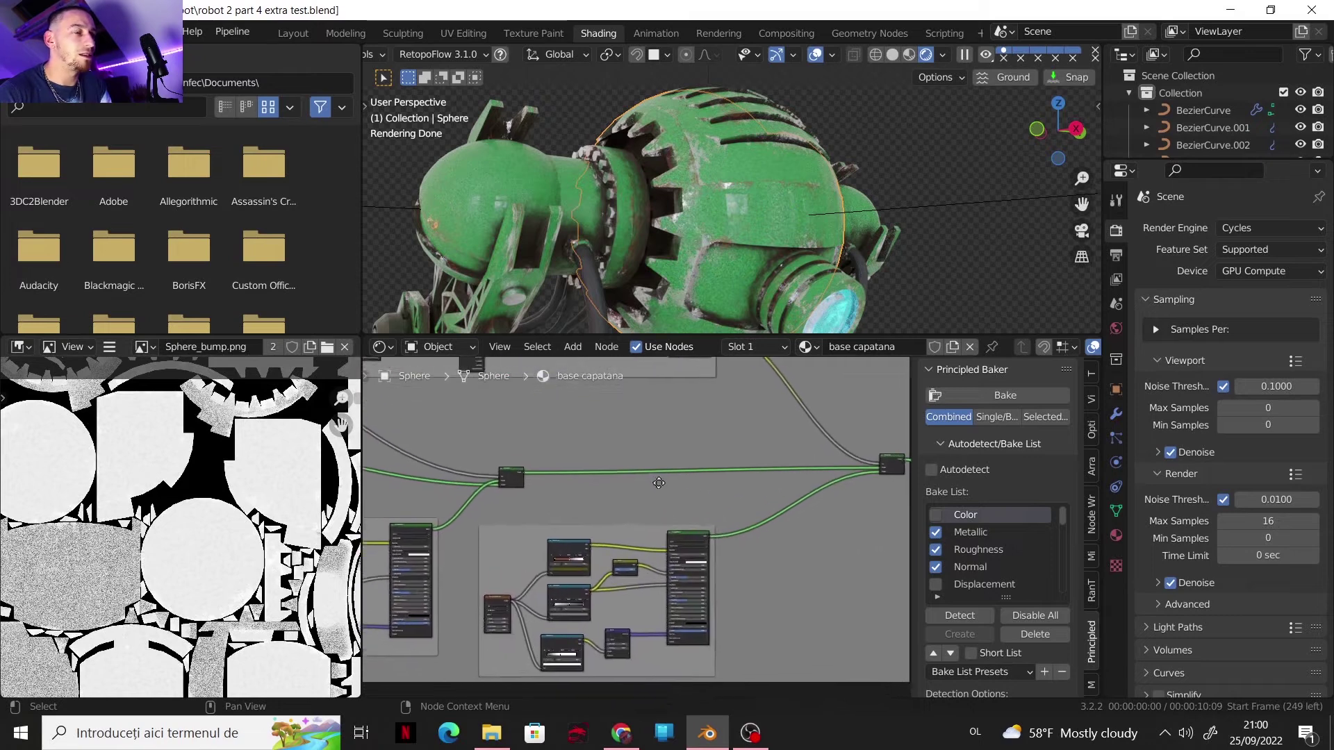
scroll(674, 514, down, 6)
middle_drag(682, 506, 772, 537)
scroll(716, 557, down, 2)
scroll(753, 536, down, 1)
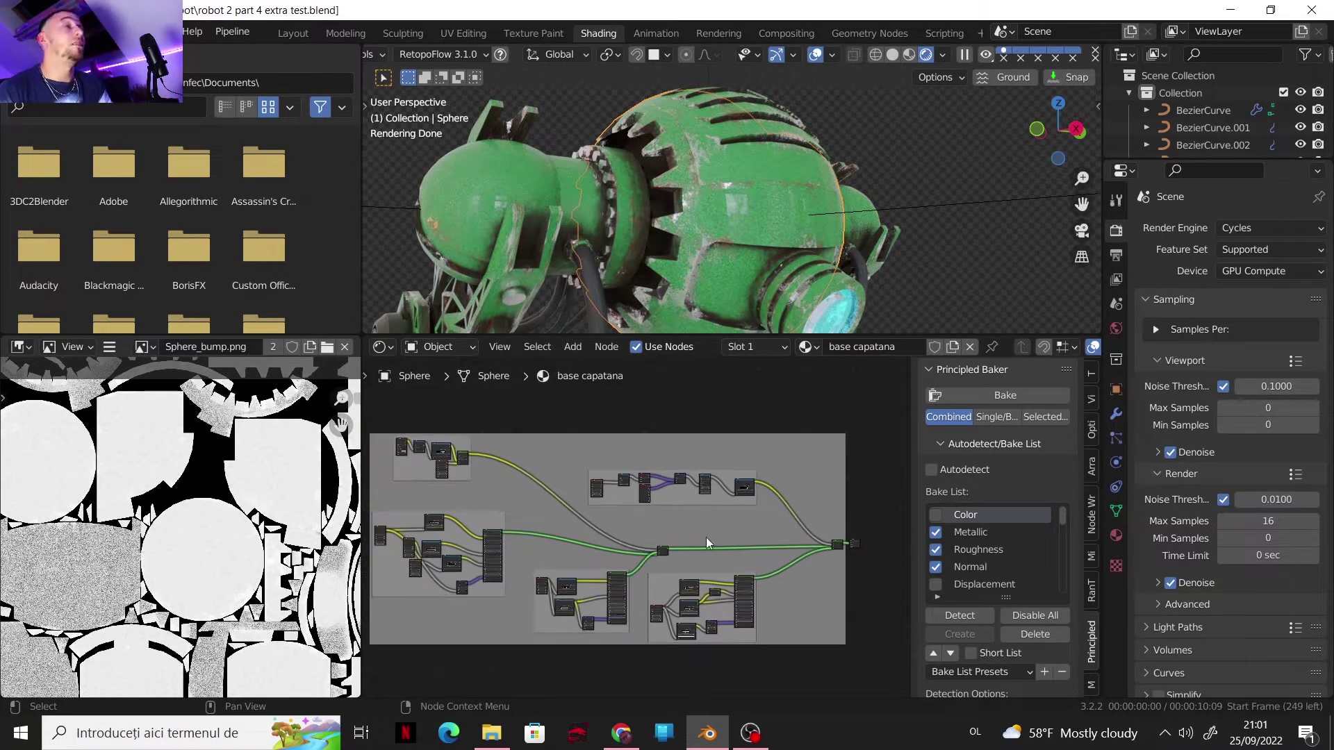
Switch to the Chrome browser, review the features and limitations on the Principled-Baker GitHub page, and close the browser.
click(620, 726)
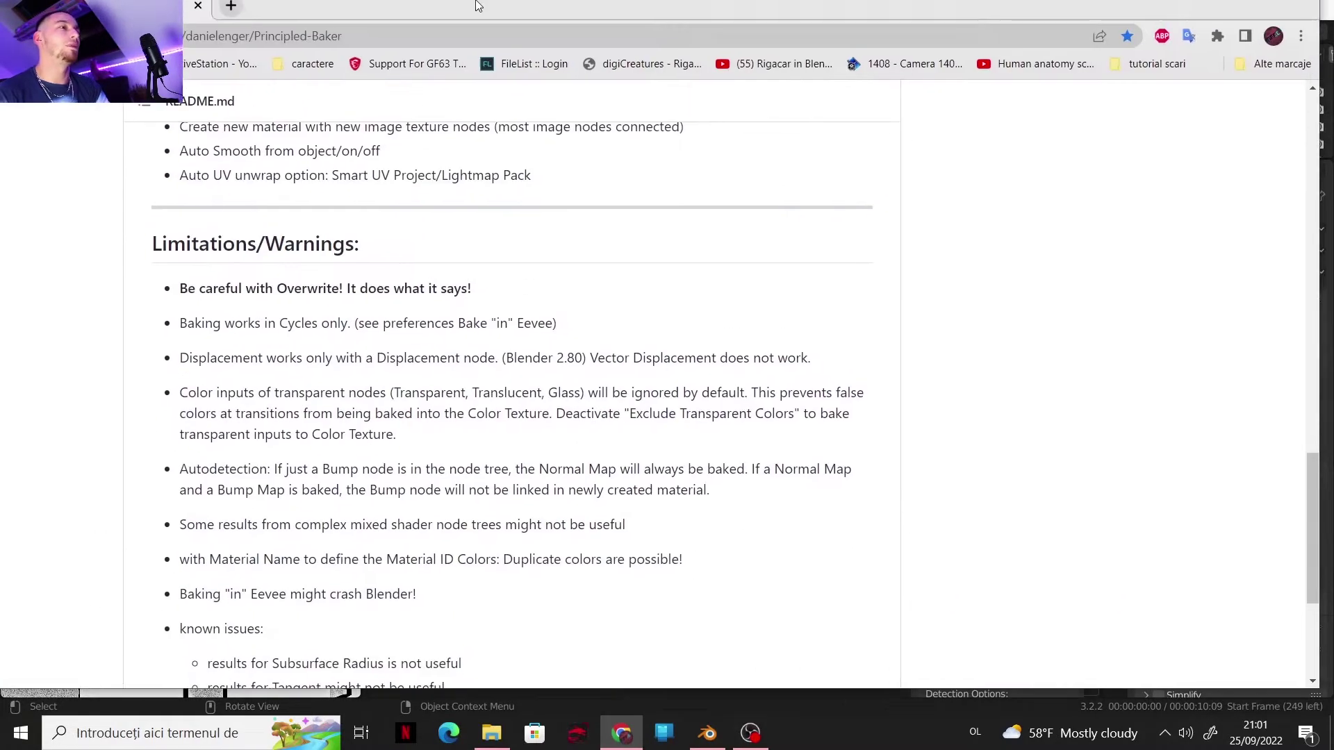
double_click(478, 5)
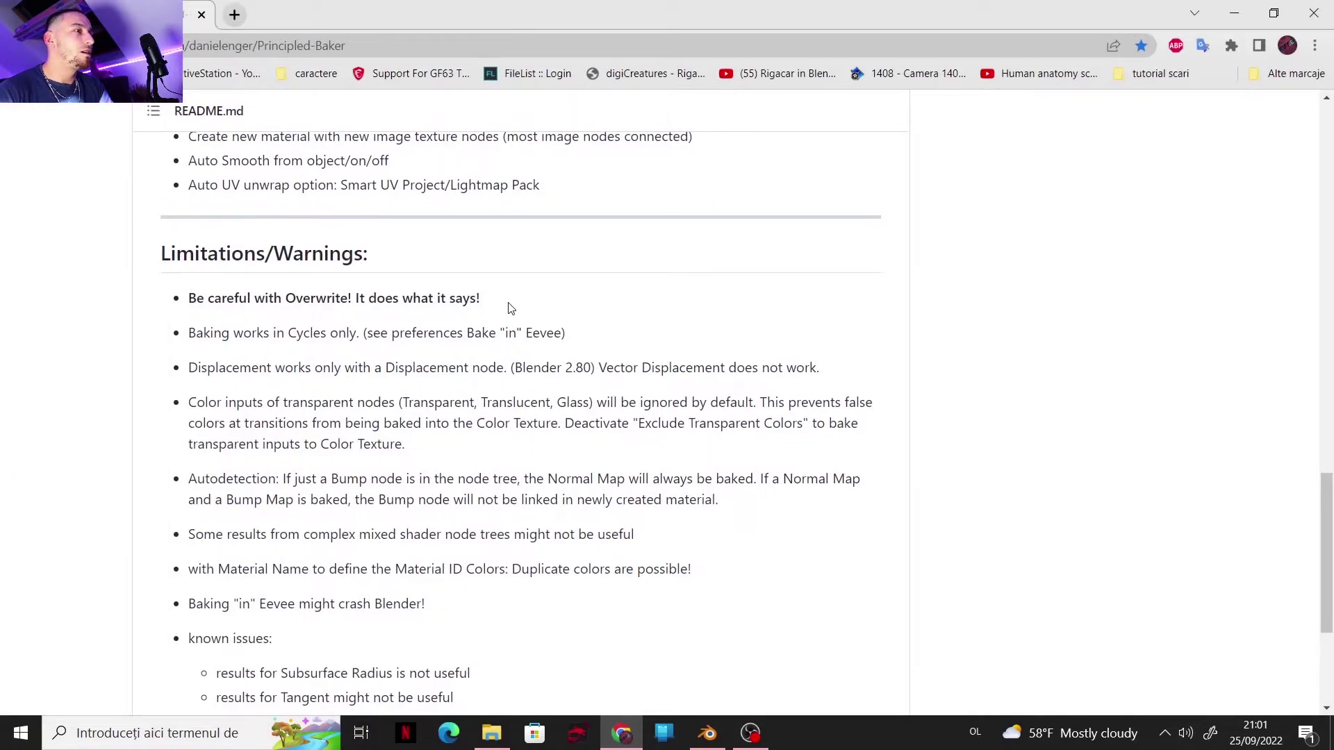
scroll(512, 310, up, 20)
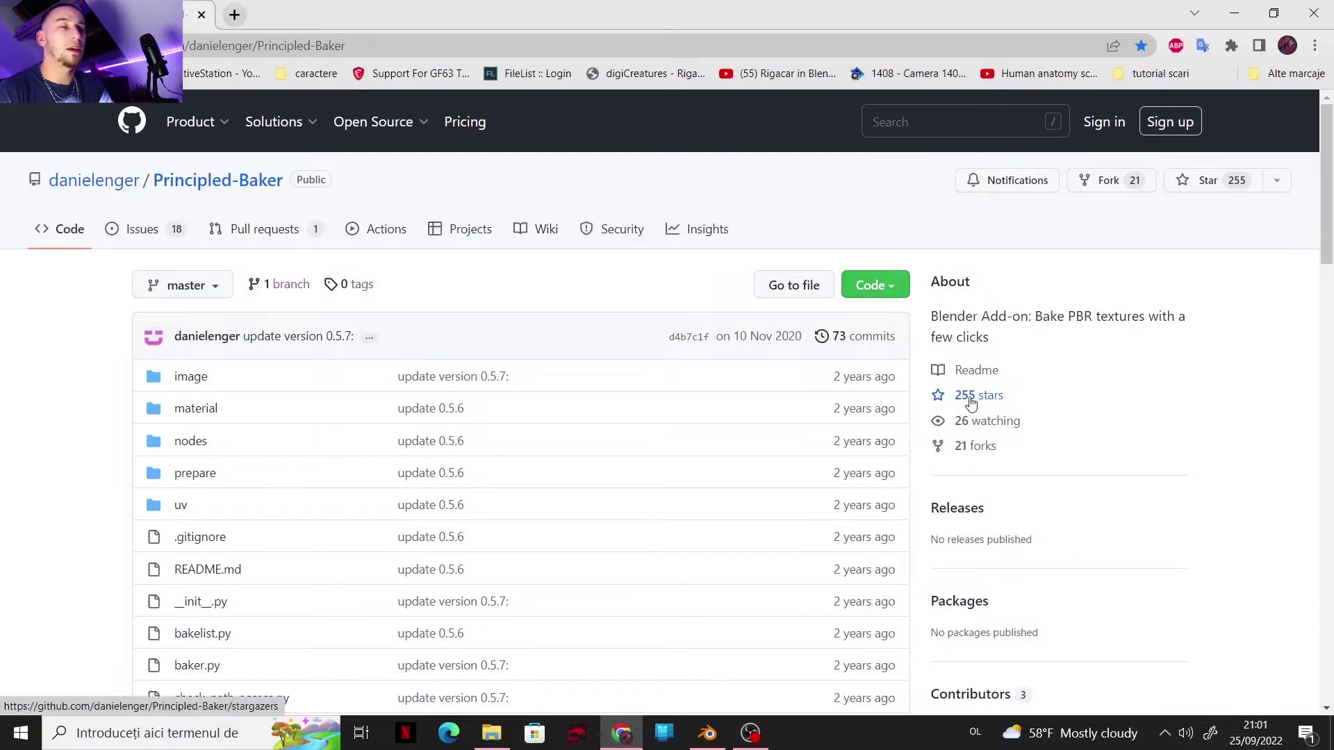
scroll(628, 419, down, 15)
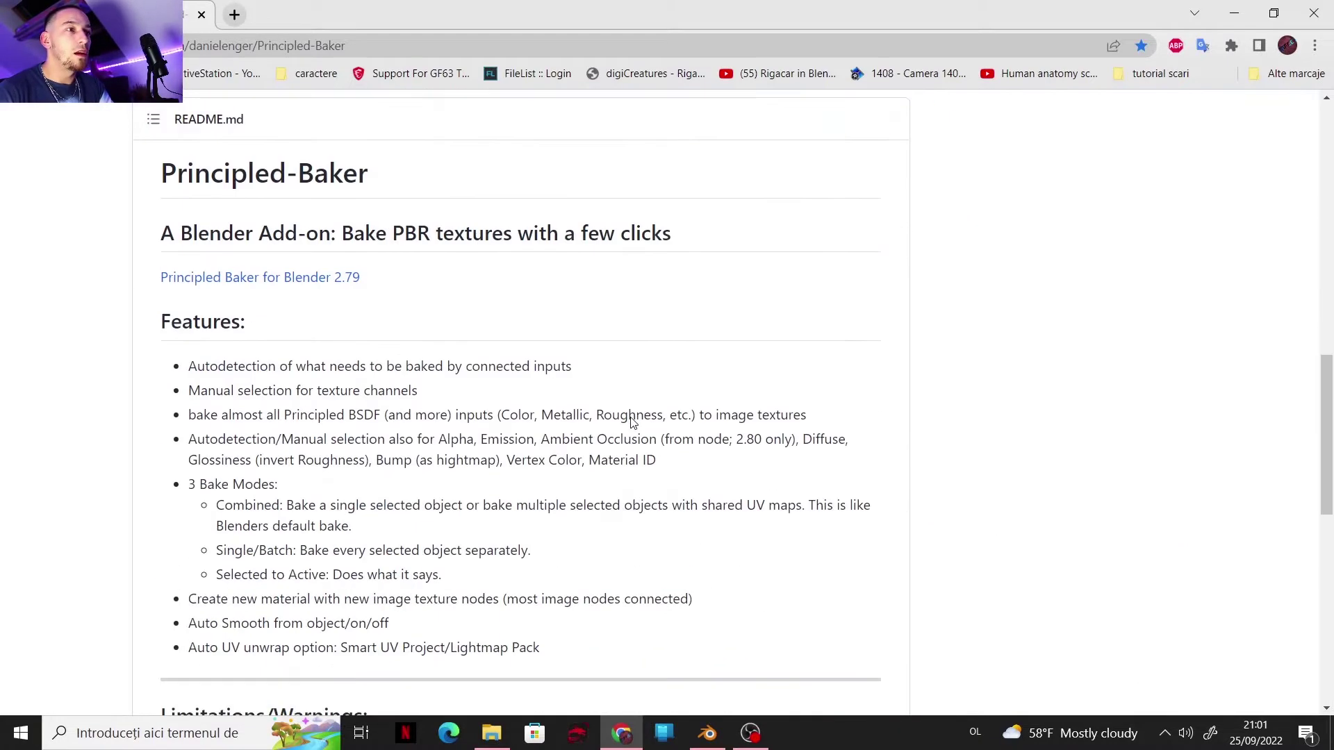
scroll(640, 417, down, 2)
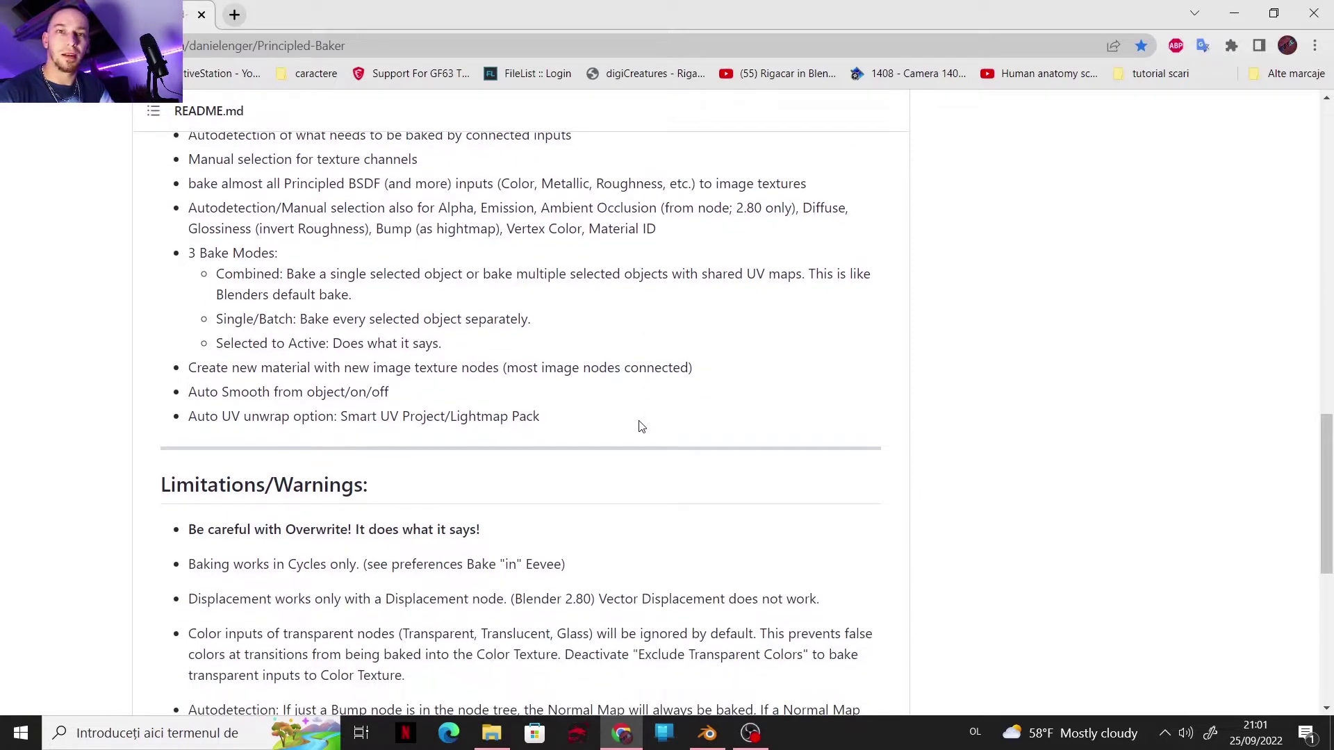
scroll(632, 429, down, 5)
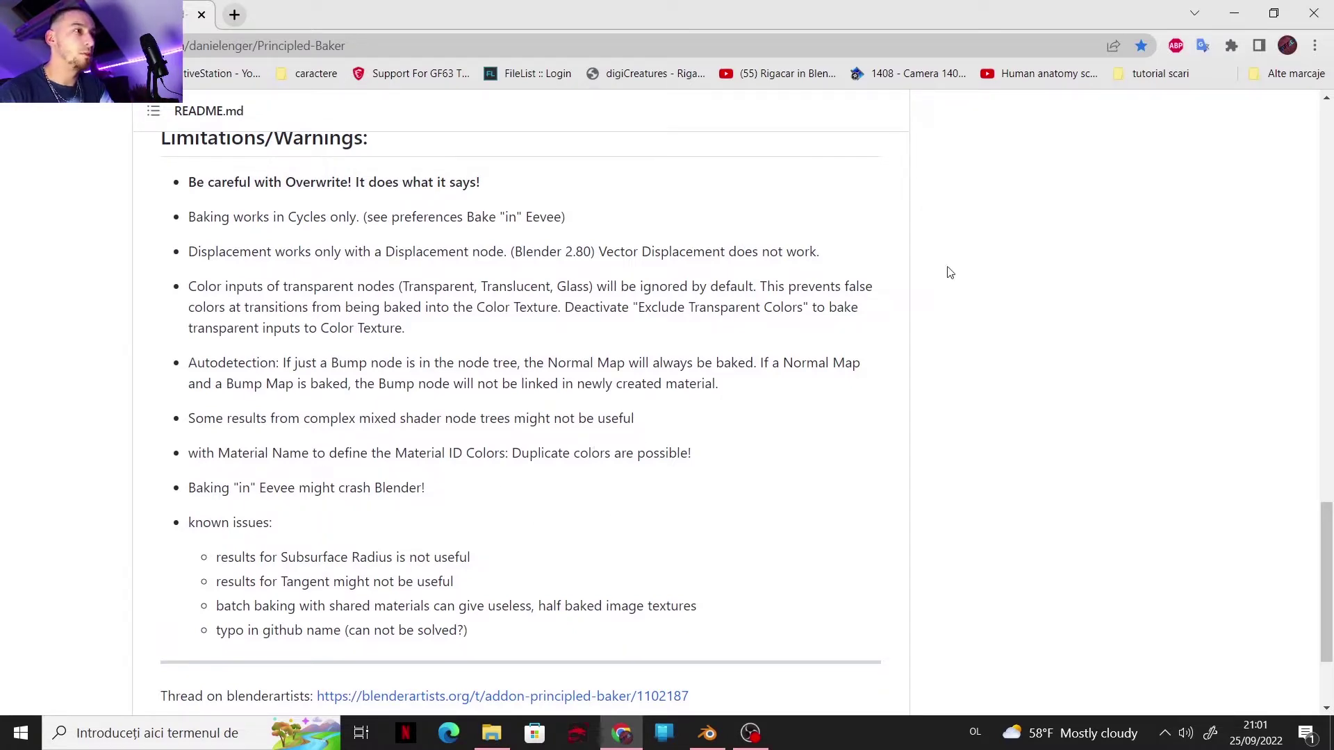
click(1310, 14)
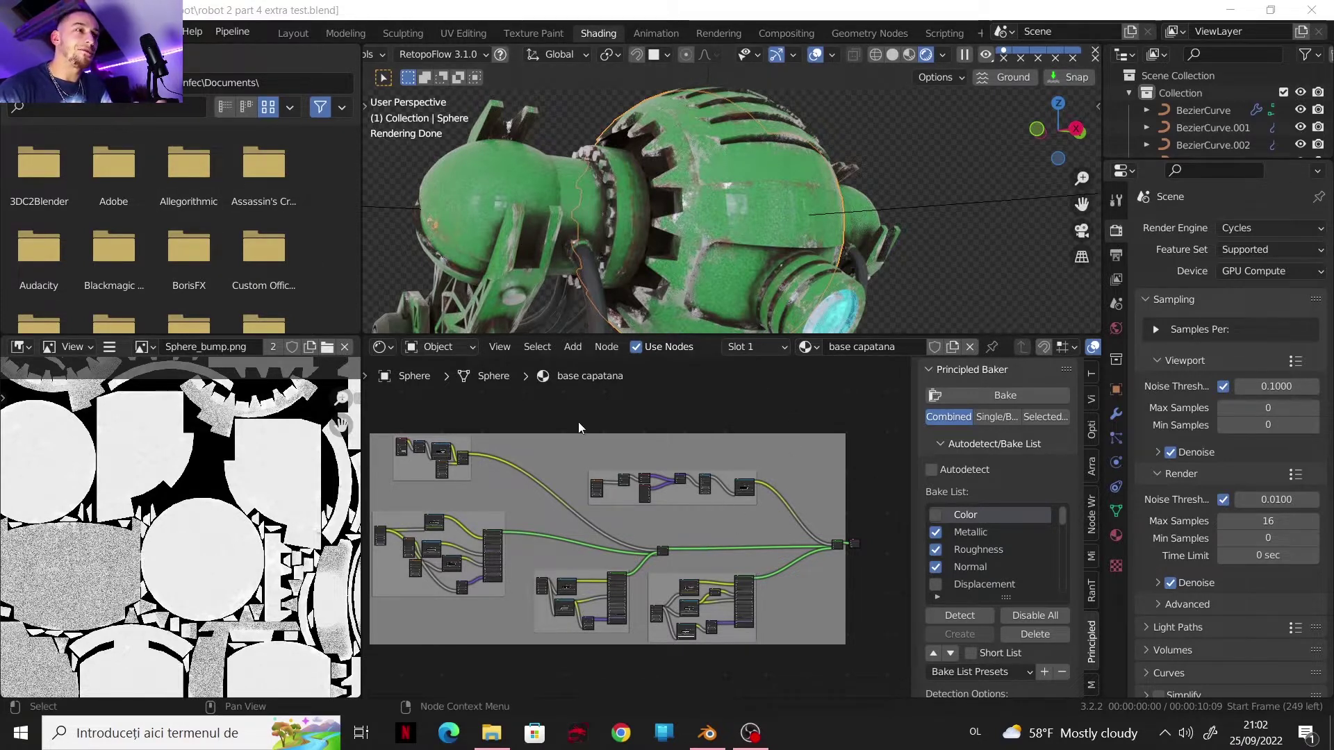
Search the Blender add-on preferences for "princi", inspect the Principled Baker add-on's details, and close the preferences.
click(70, 32)
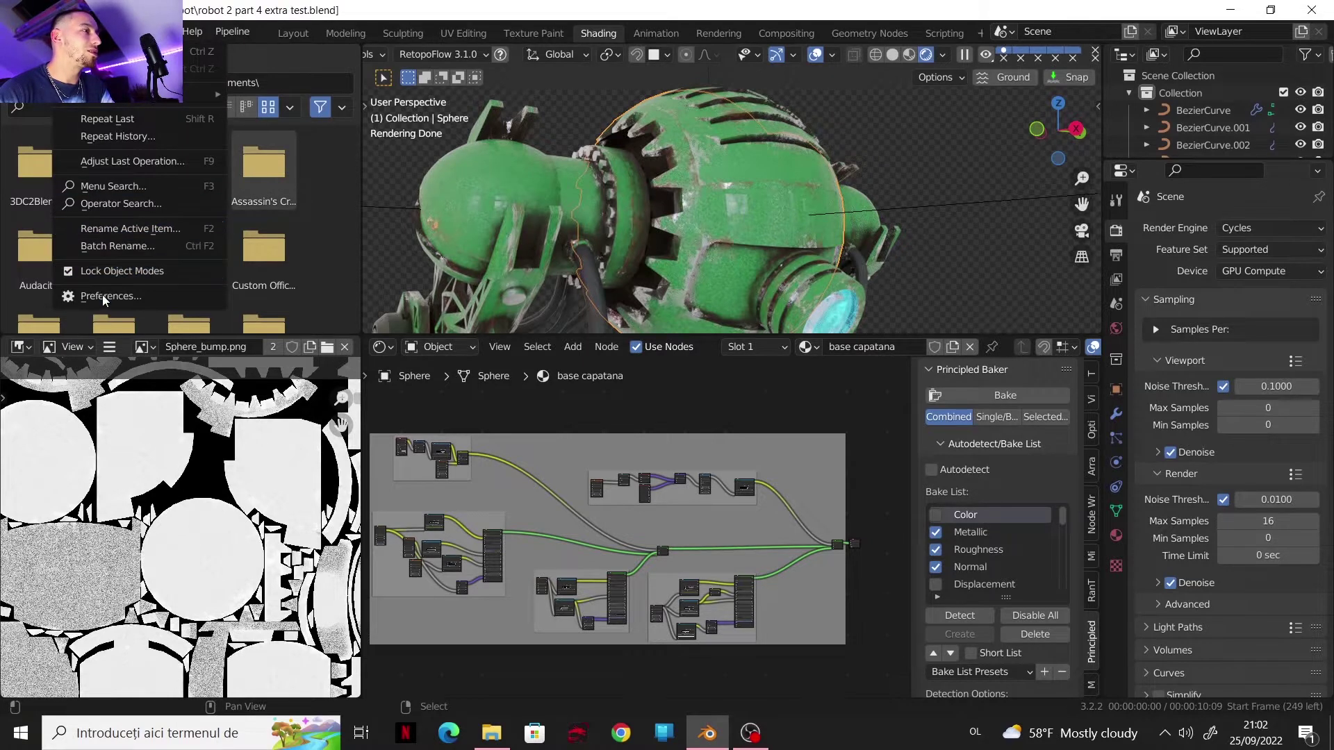
click(111, 298)
click(469, 107)
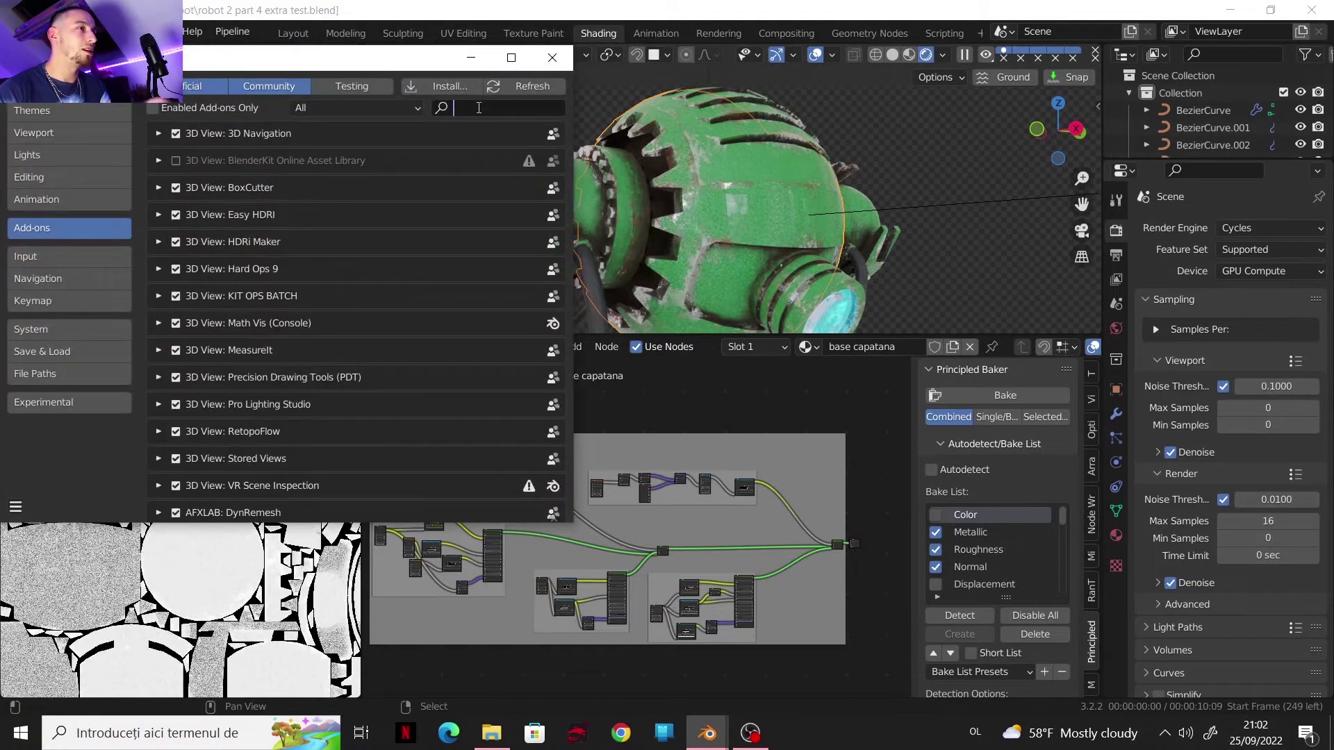
text(princi)
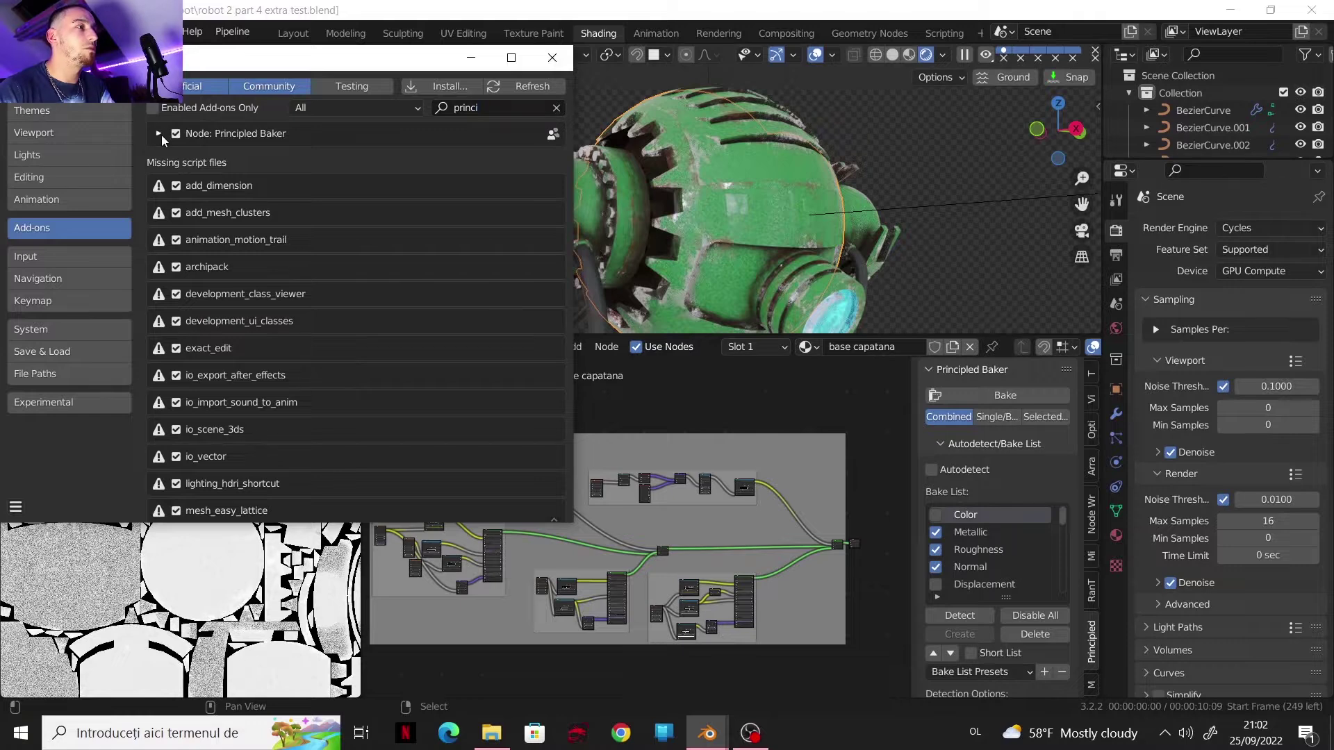
click(160, 134)
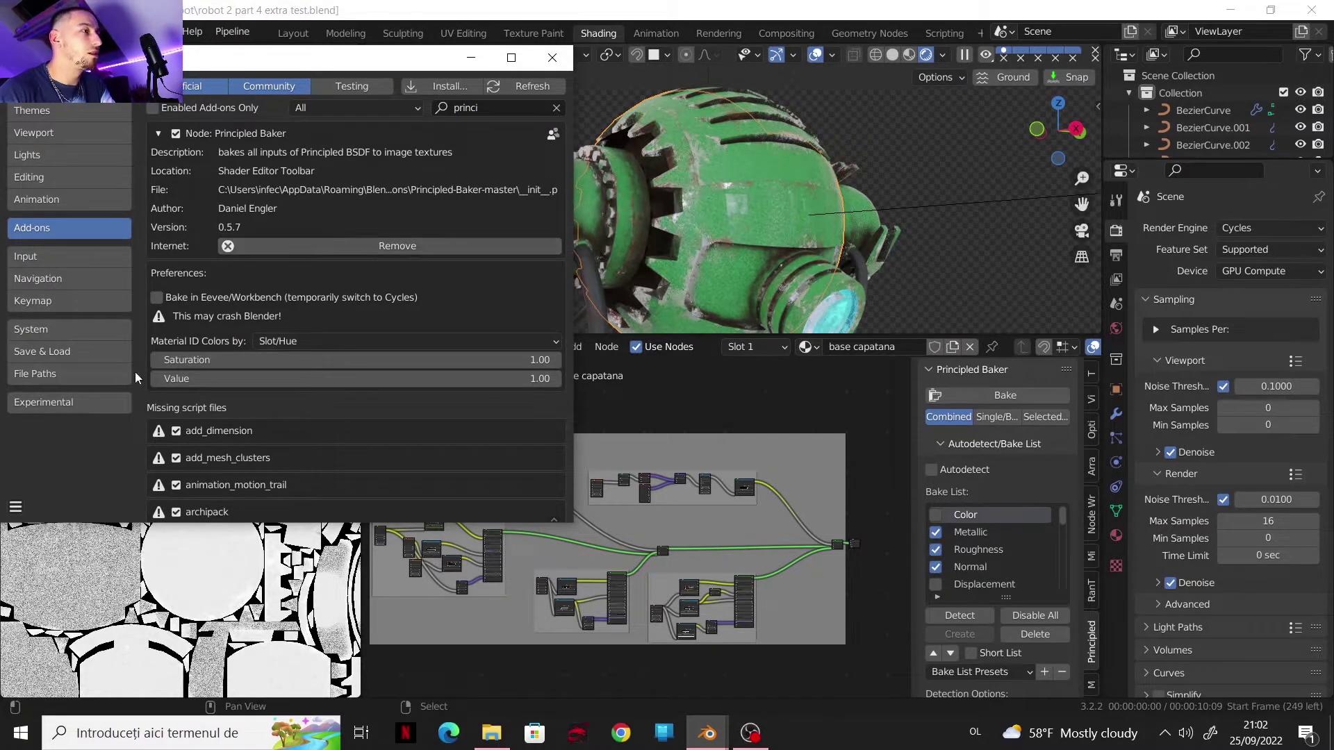
click(552, 58)
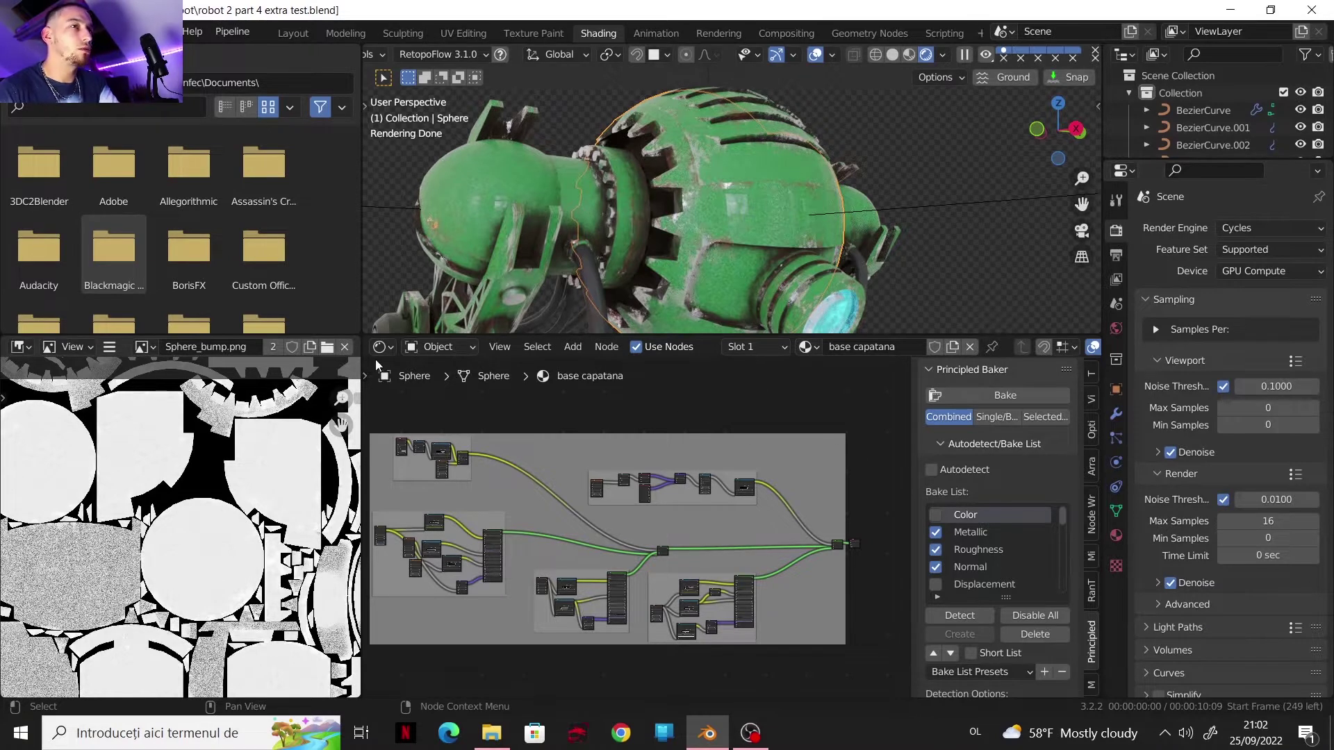
Show the Principled Baker settings in the shader editor and enable Autodetect for the bake list.
click(1093, 420)
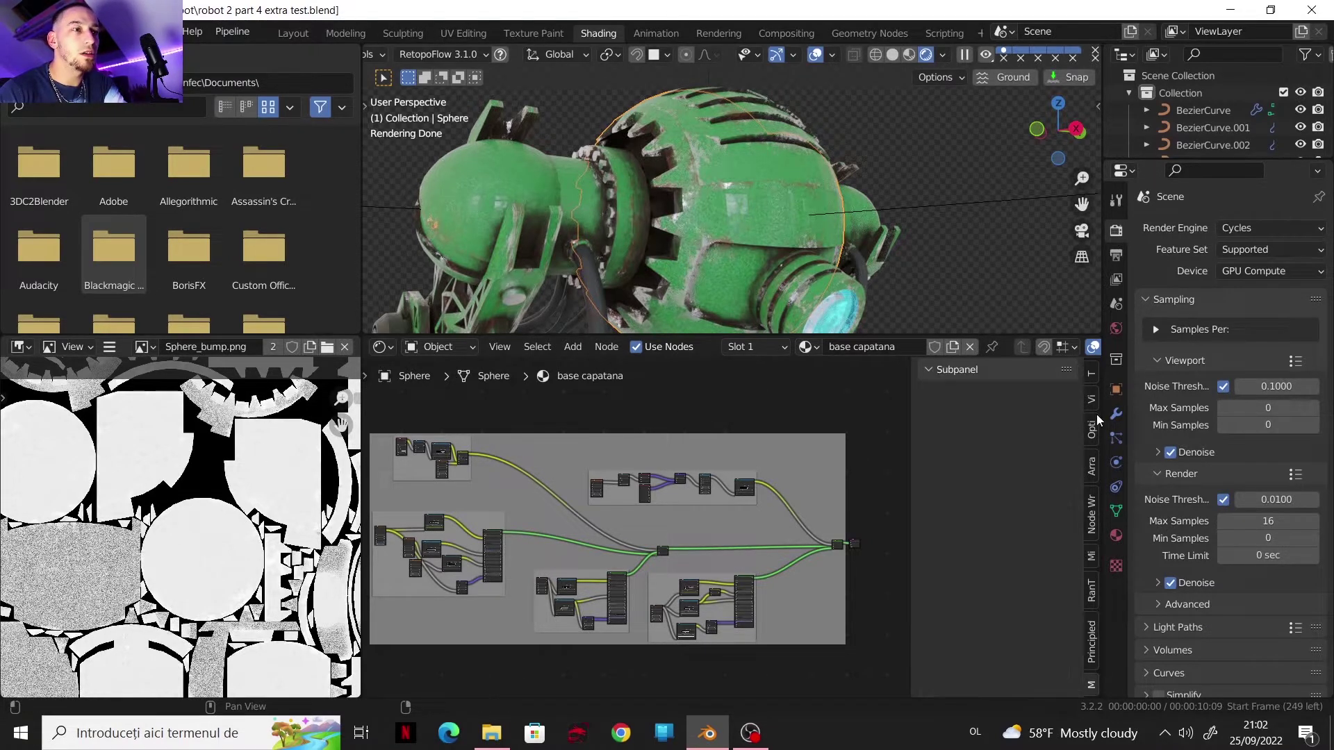
click(1089, 408)
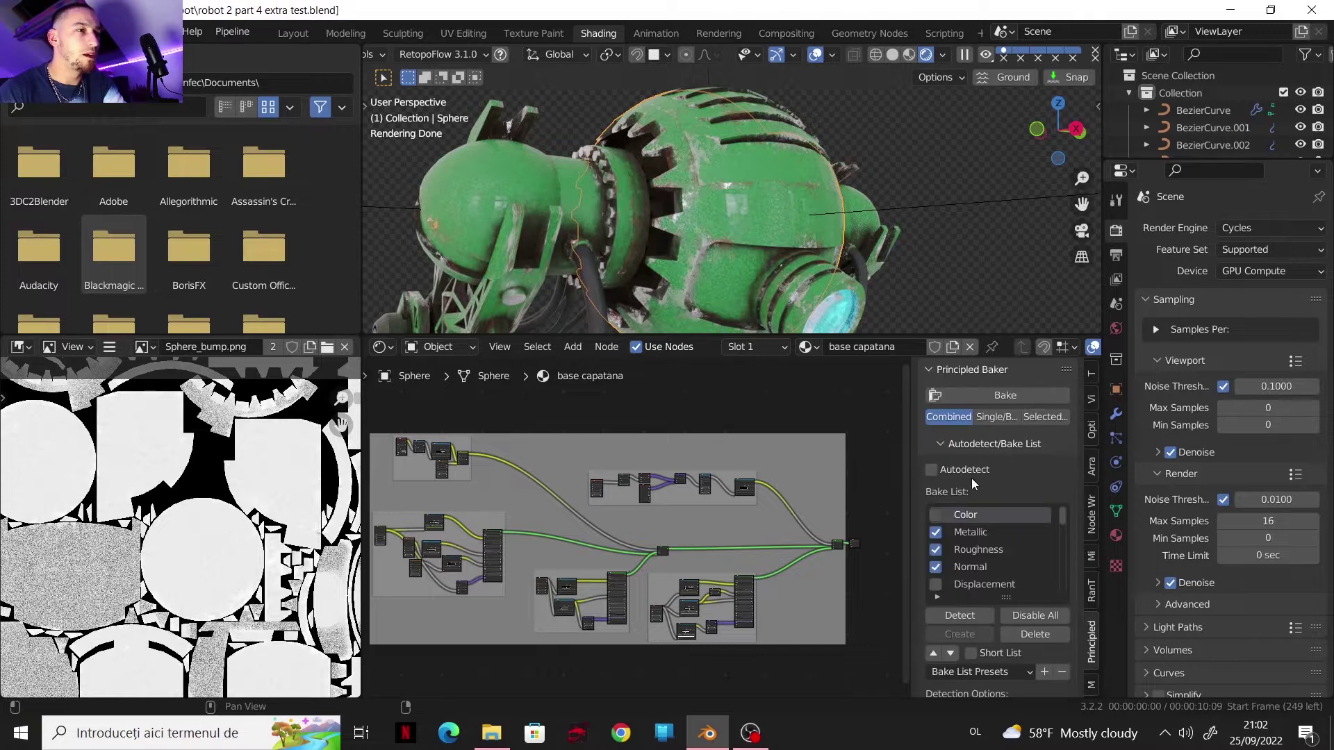
click(934, 471)
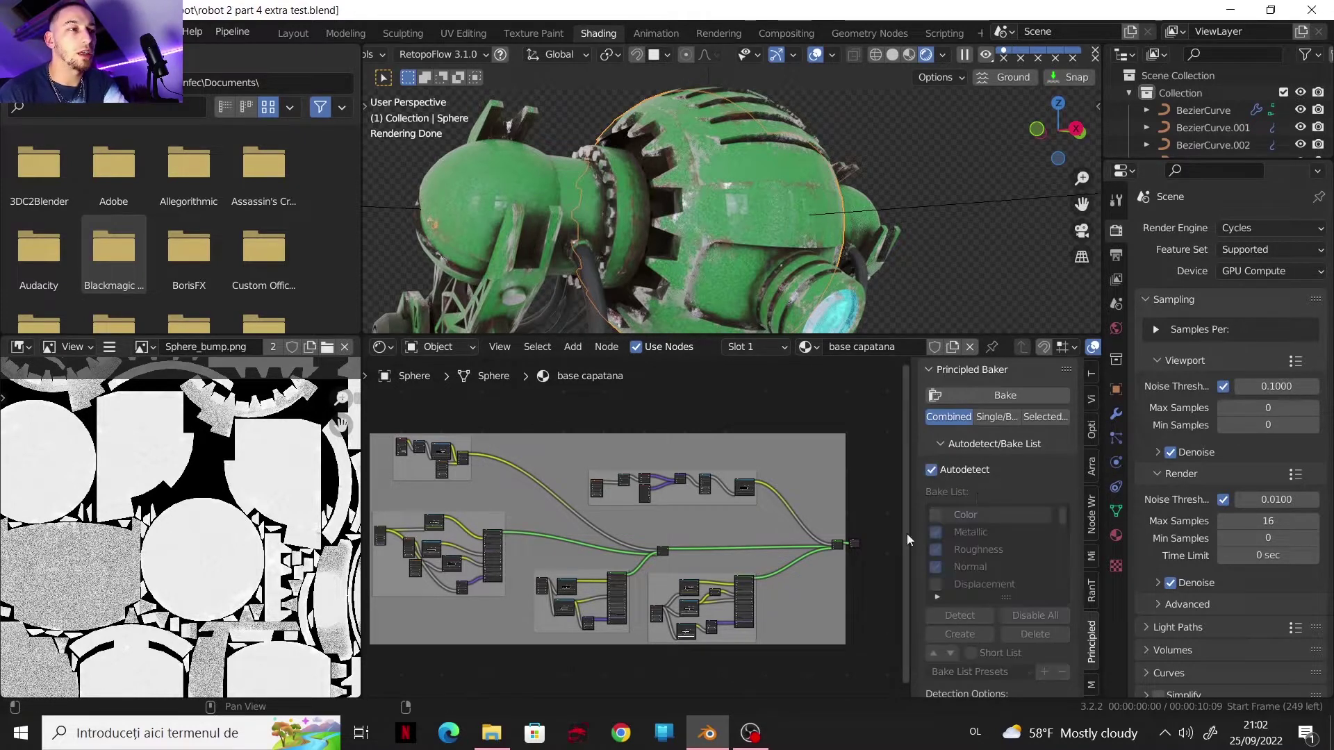
Examine the Principled BSDF groups in the base capatana node tree and how they mix into the material output.
scroll(639, 529, down, 1)
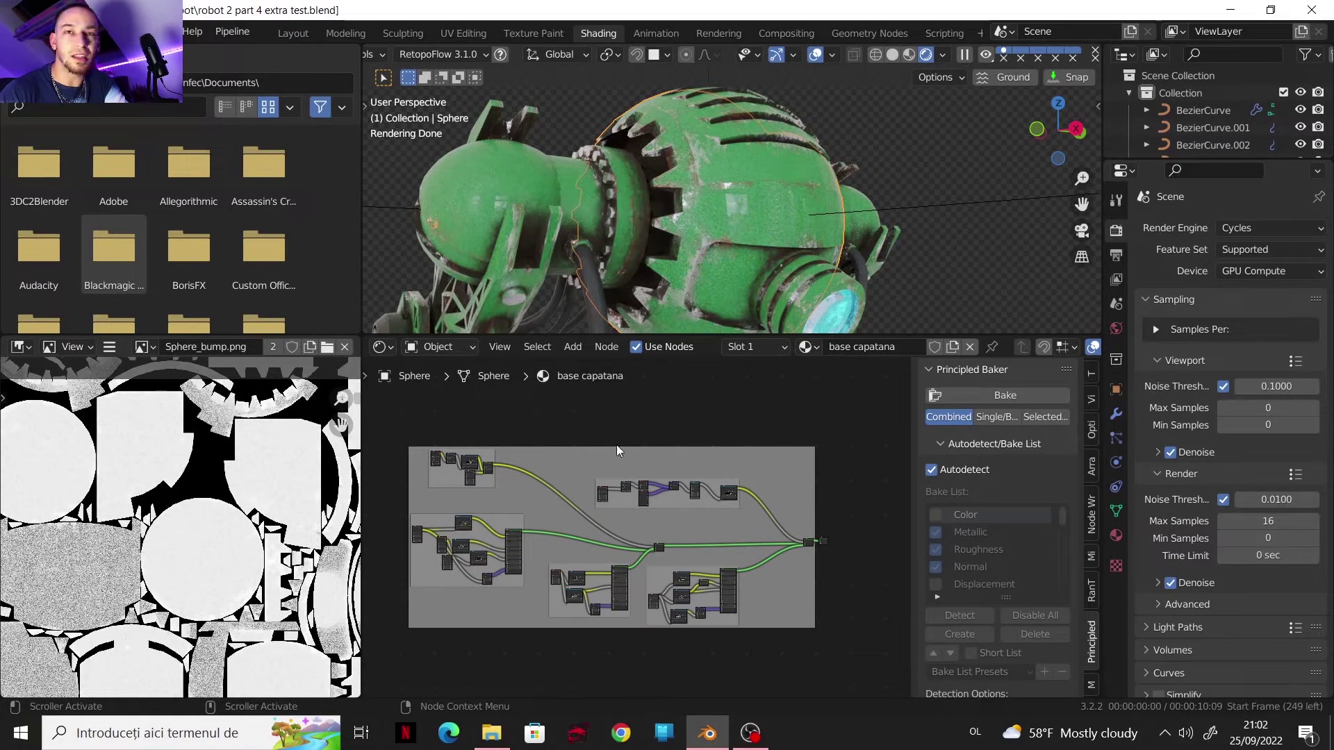
scroll(597, 454, up, 4)
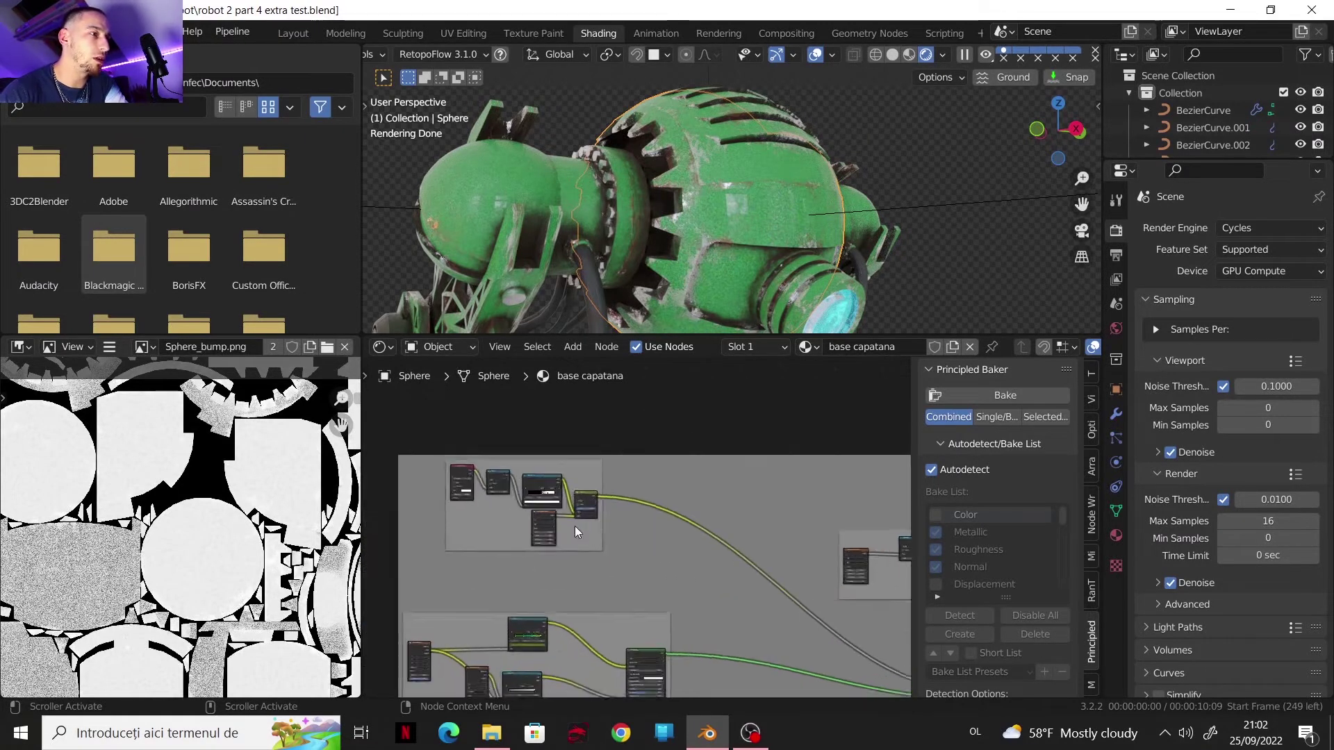
scroll(544, 535, up, 5)
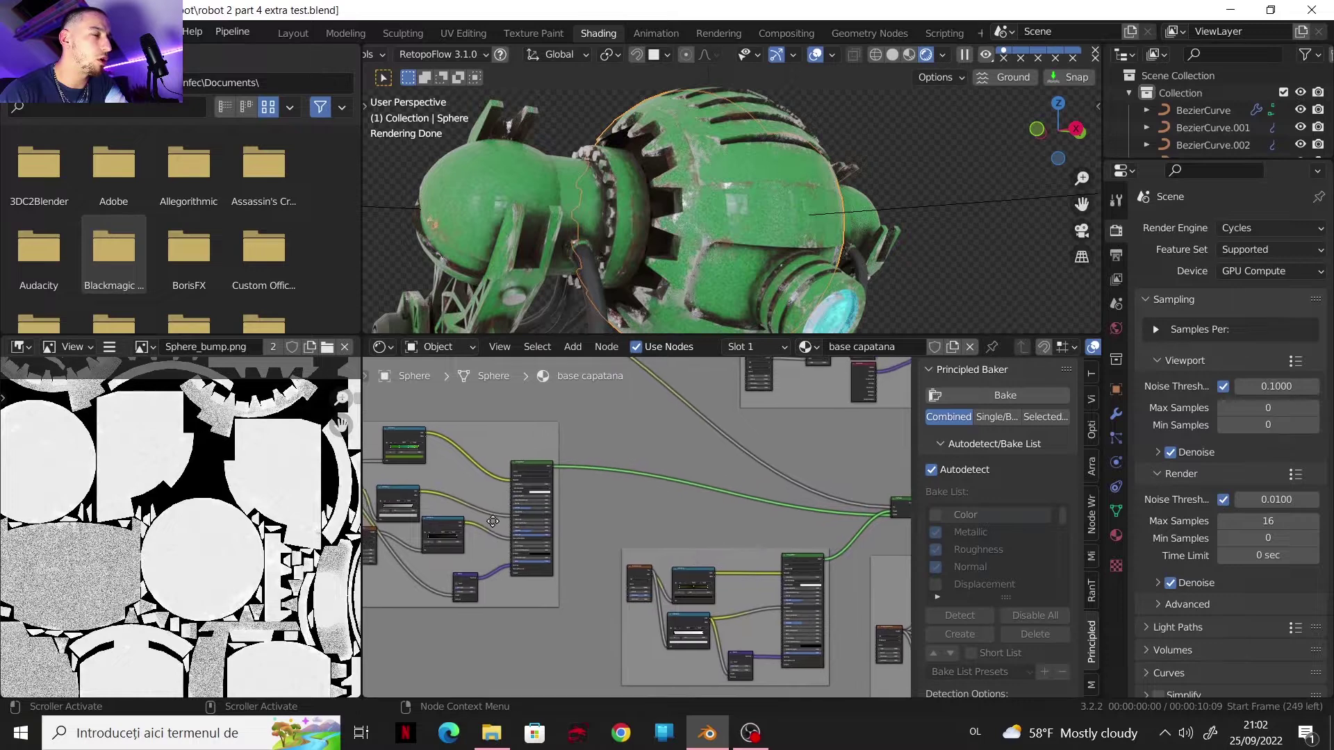
scroll(488, 562, up, 2)
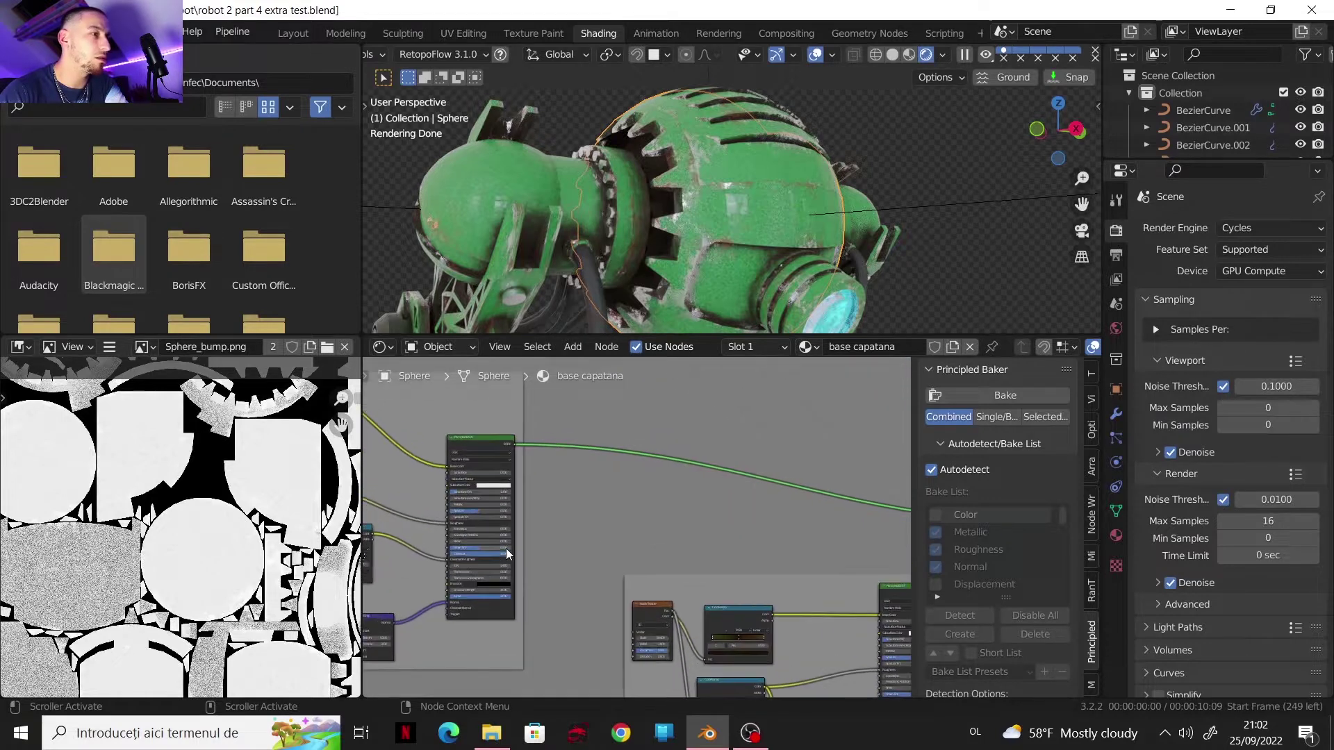
scroll(635, 528, down, 2)
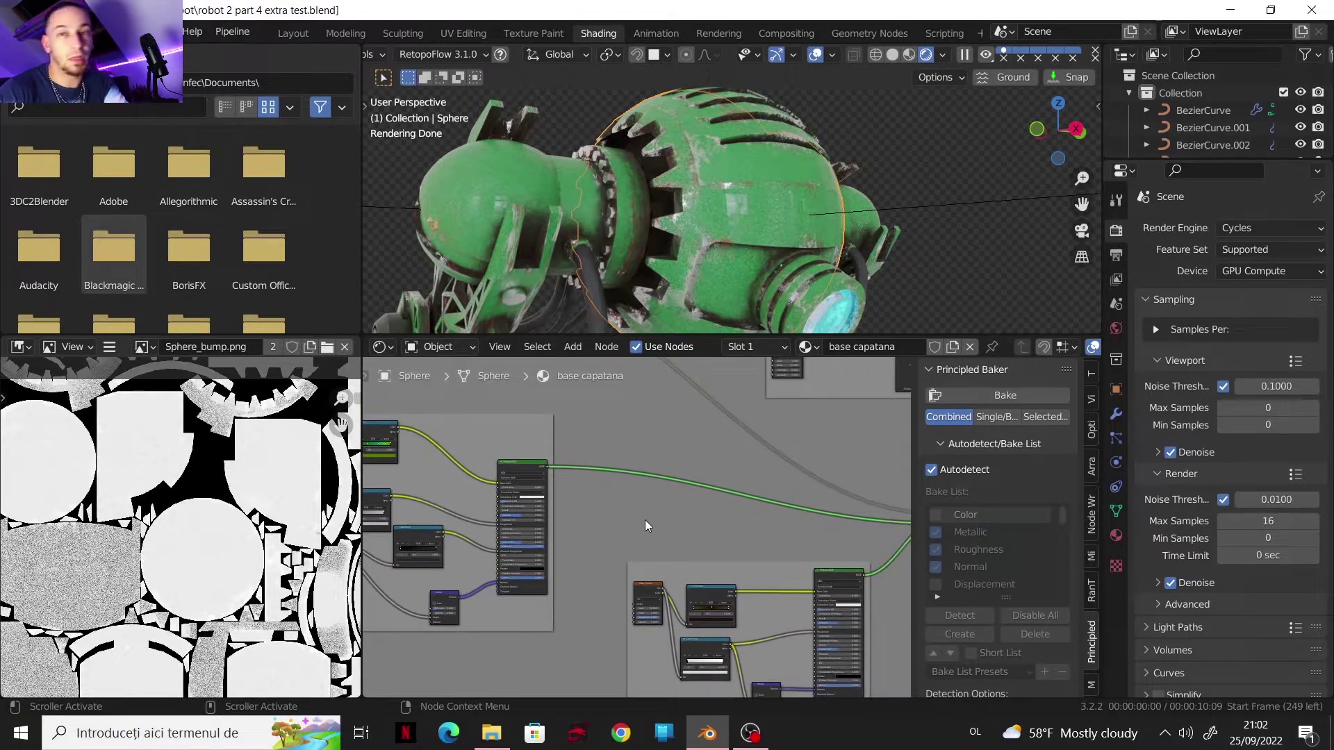
scroll(681, 518, down, 1)
scroll(681, 523, down, 1)
middle_drag(678, 521, 618, 474)
middle_drag(746, 497, 696, 464)
scroll(703, 474, up, 1)
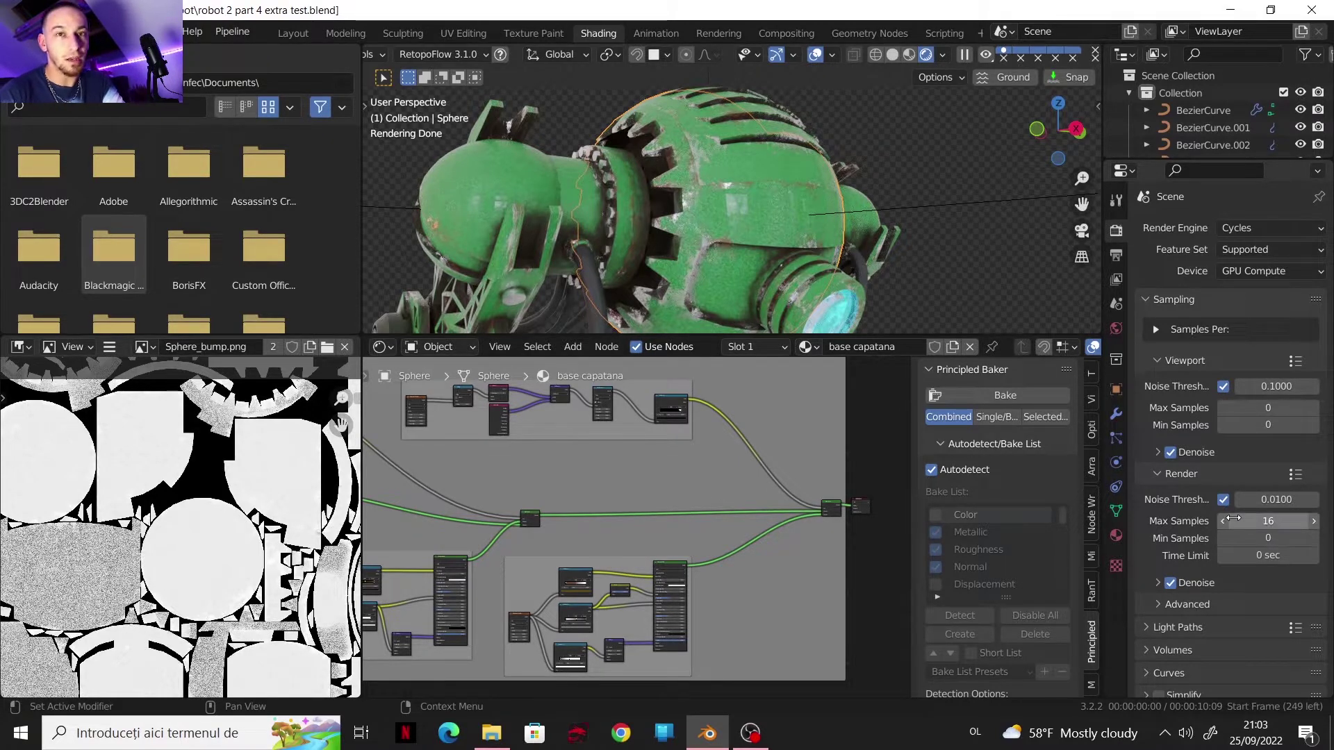
scroll(1158, 557, down, 1)
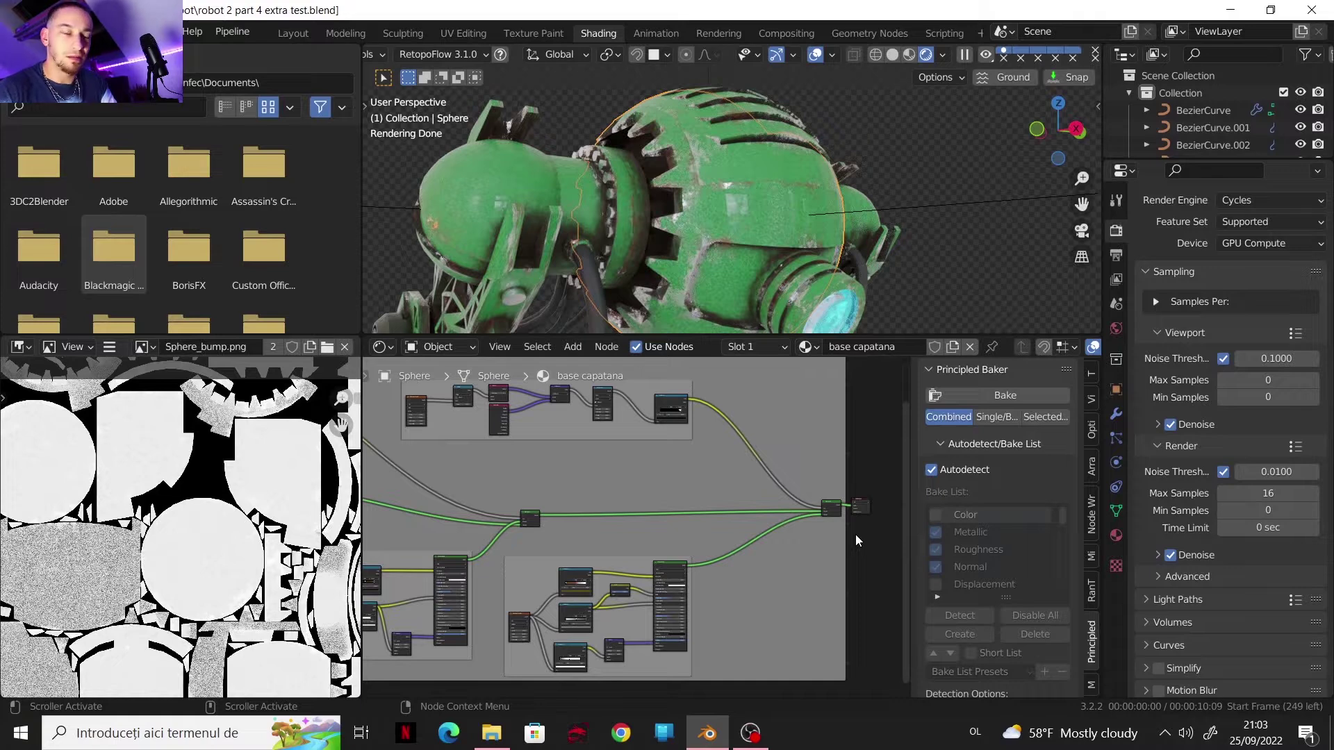
scroll(773, 514, up, 4)
mouse_move(773, 514)
middle_down()
mouse_move(603, 483)
mouse_move(749, 457)
mouse_move(703, 482)
mouse_move(790, 503)
middle_up()
scroll(578, 485, up, 3)
scroll(648, 489, down, 3)
scroll(639, 541, down, 2)
scroll(611, 526, up, 6)
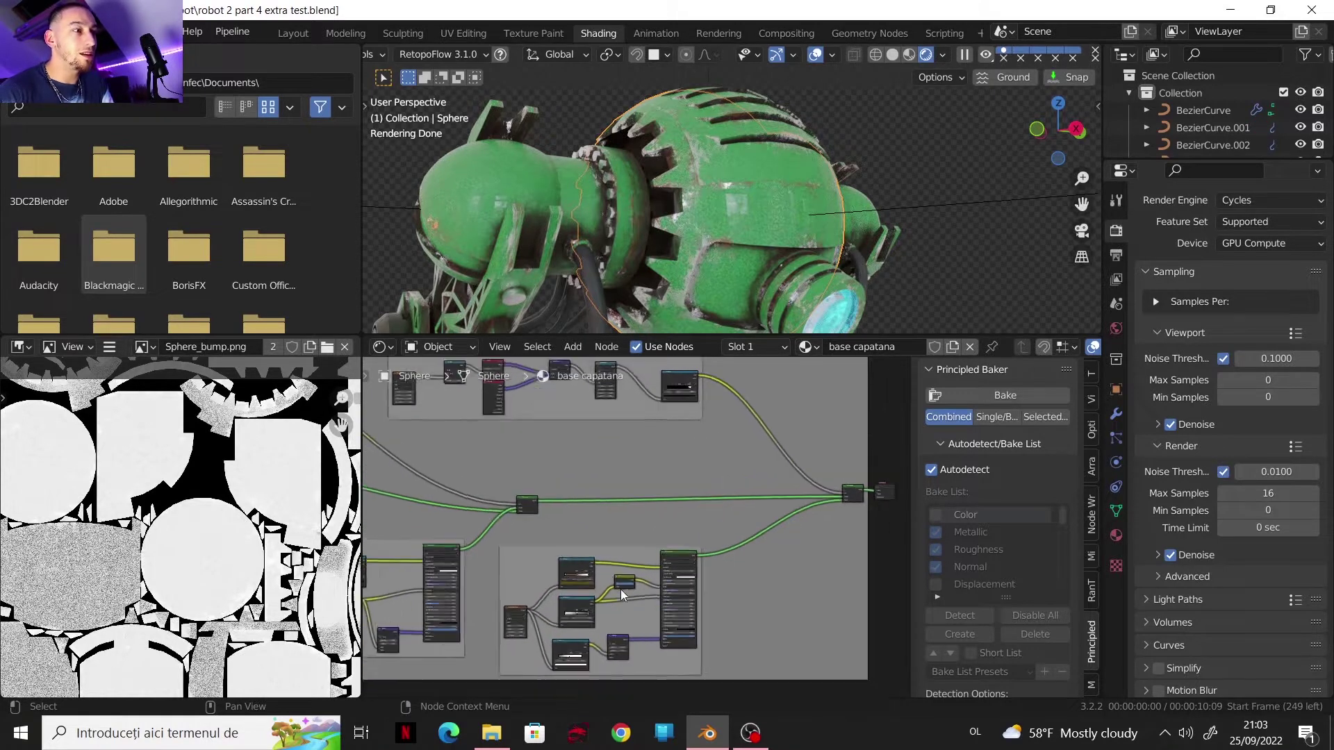
Preview the output of the Invert node that feeds the Metallic input in the lower Principled BSDF group nearest the material output.
middle_drag(572, 527, 574, 416)
scroll(619, 473, up, 9)
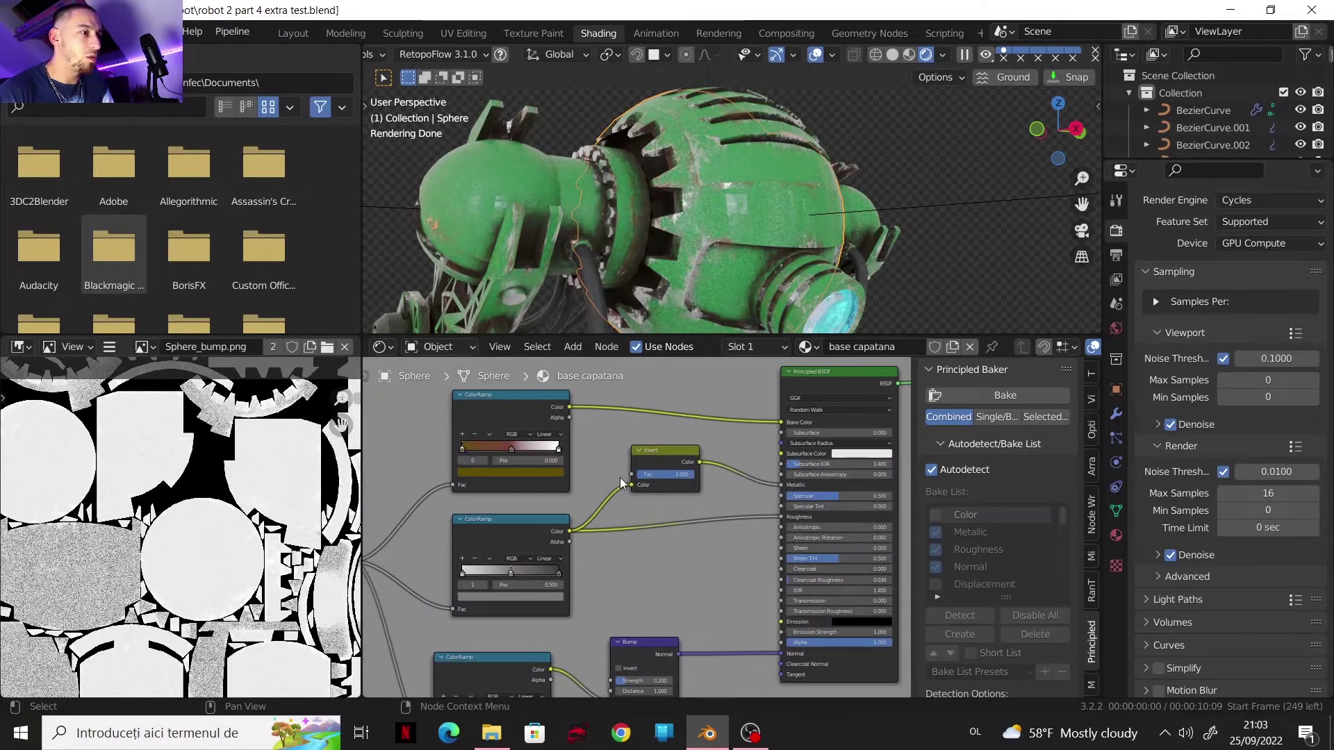
scroll(705, 490, up, 2)
ctrl+shift+click(672, 439)
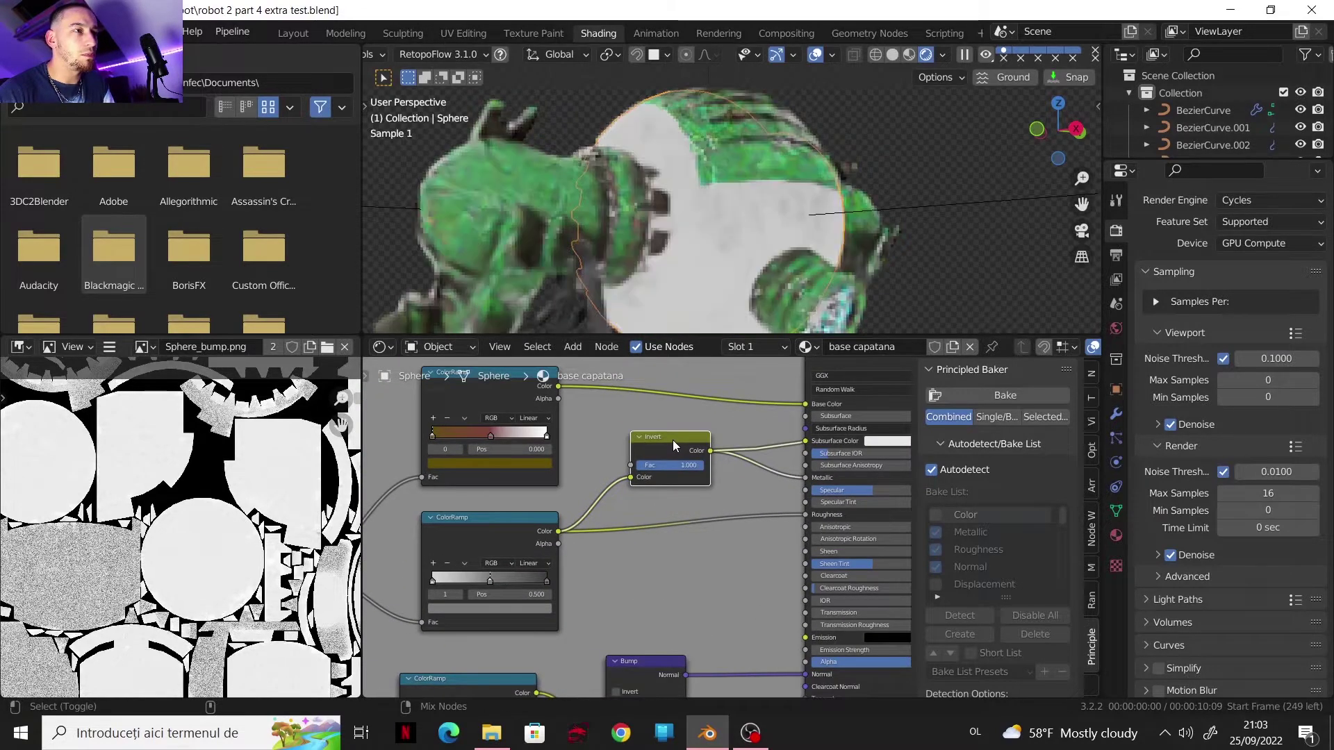
middle_drag(716, 450, 650, 459)
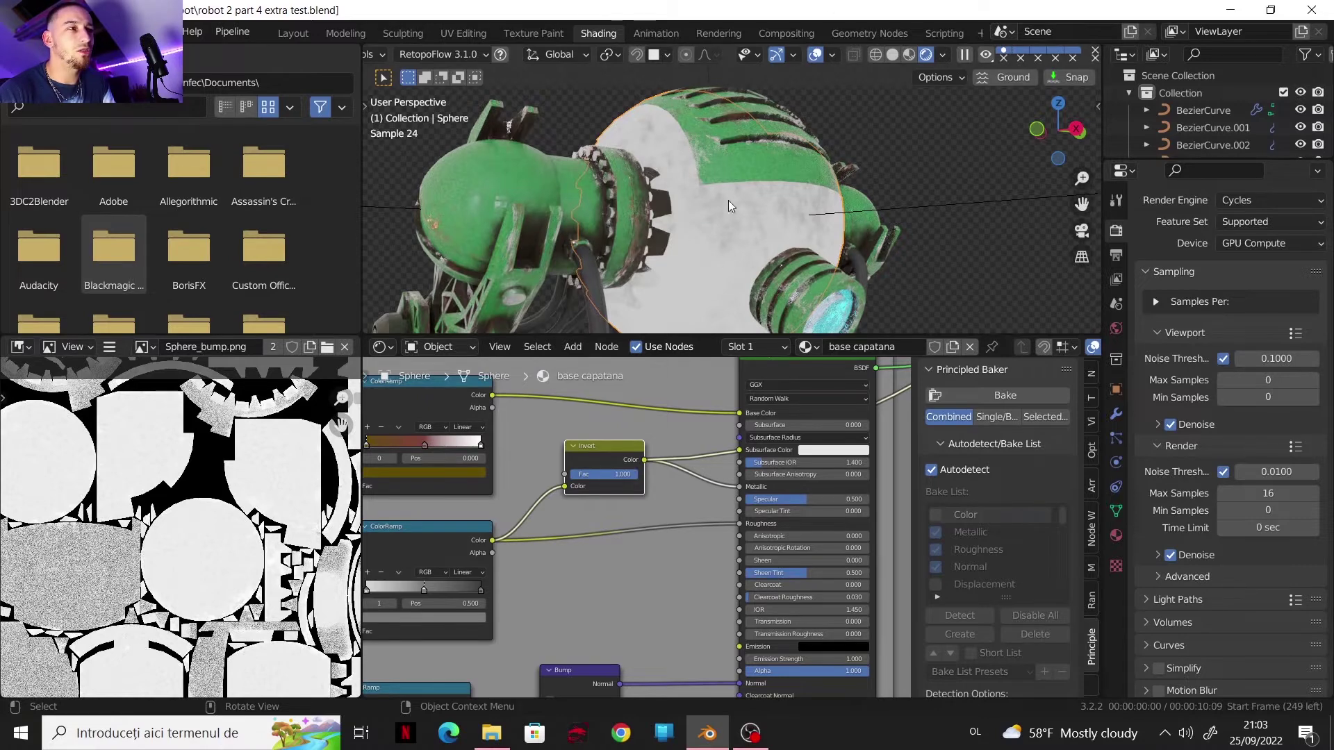
scroll(669, 456, down, 5)
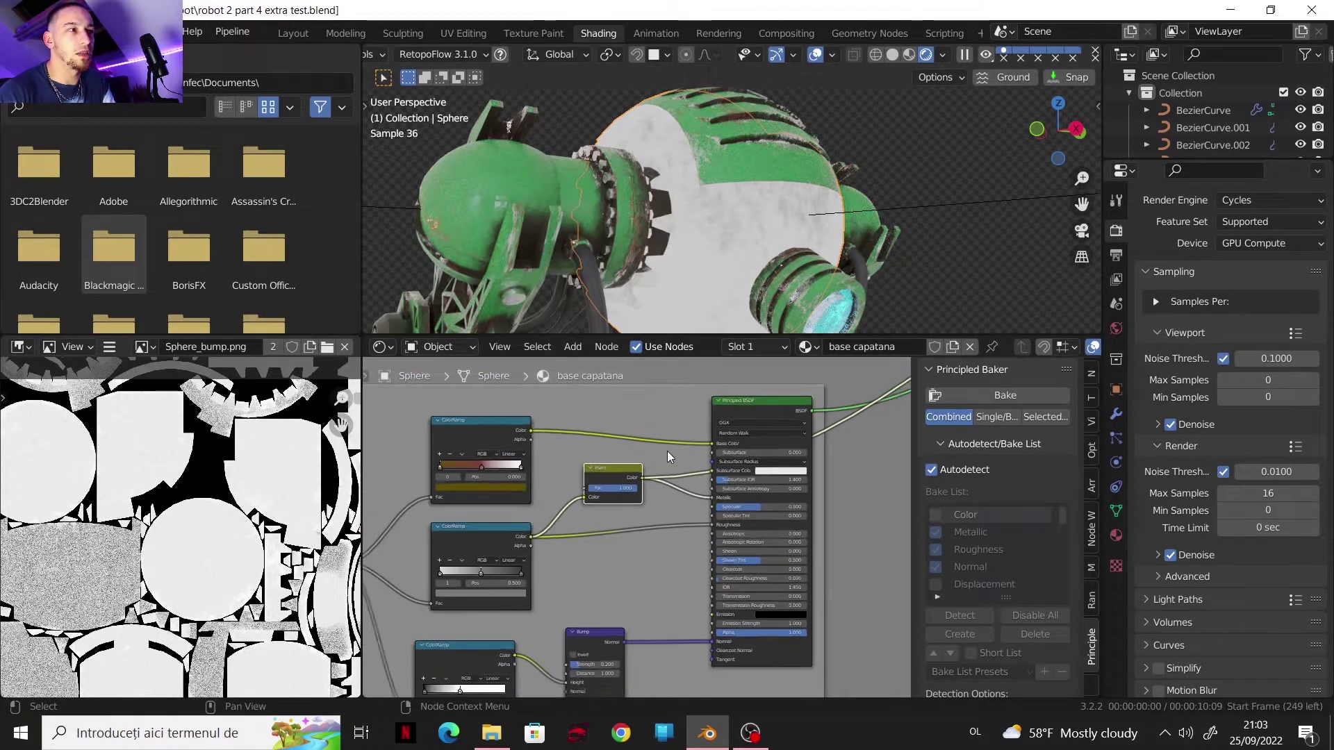
Preview the final Mix Shader beside the Material Output and inspect the combined base capatana material up close on the robot body.
middle_drag(527, 455, 618, 426)
scroll(723, 427, up, 4)
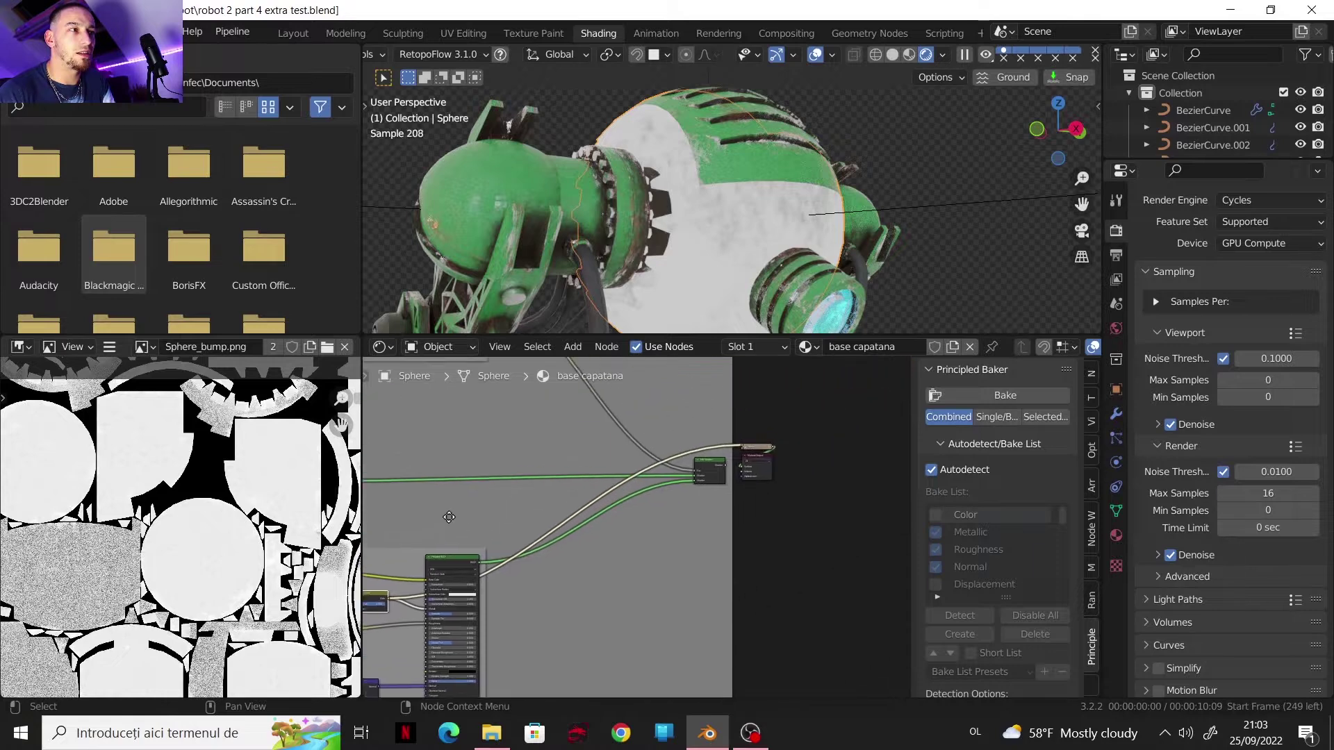
ctrl+shift+click(725, 448)
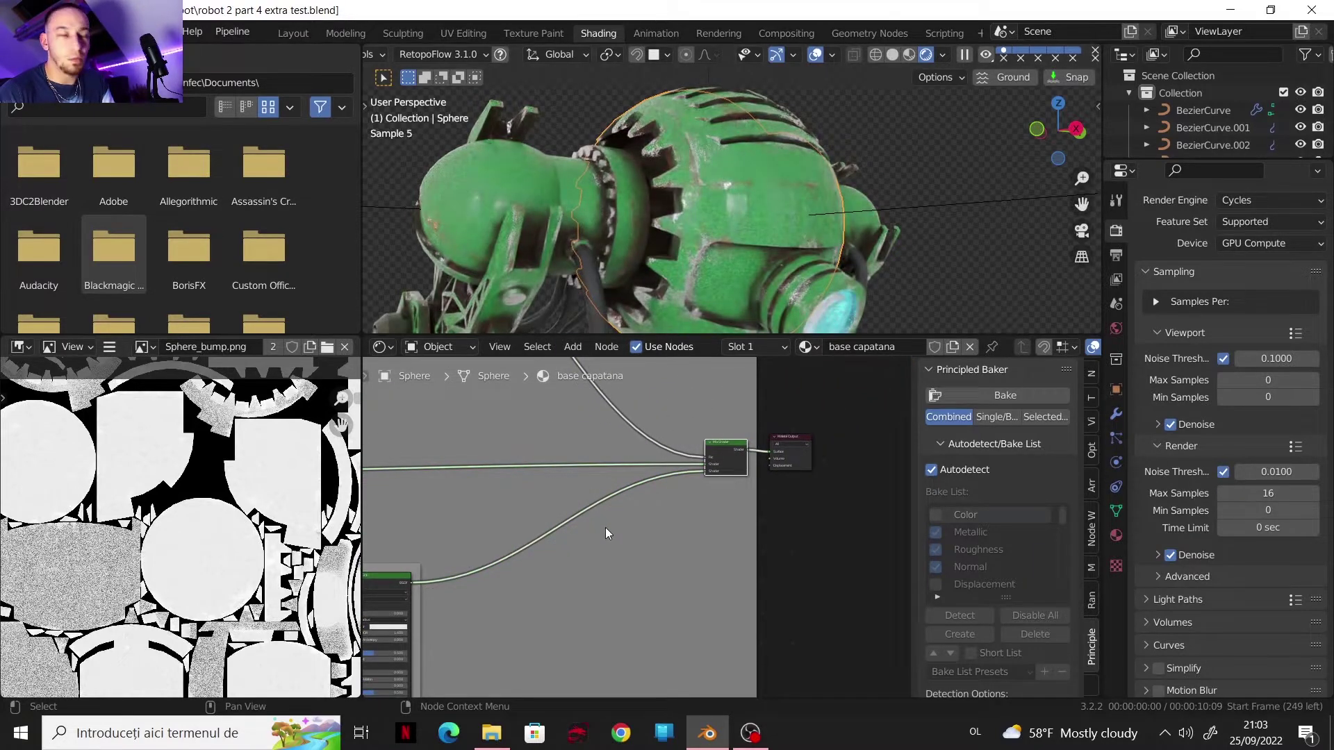
scroll(602, 526, down, 3)
middle_drag(610, 532, 694, 521)
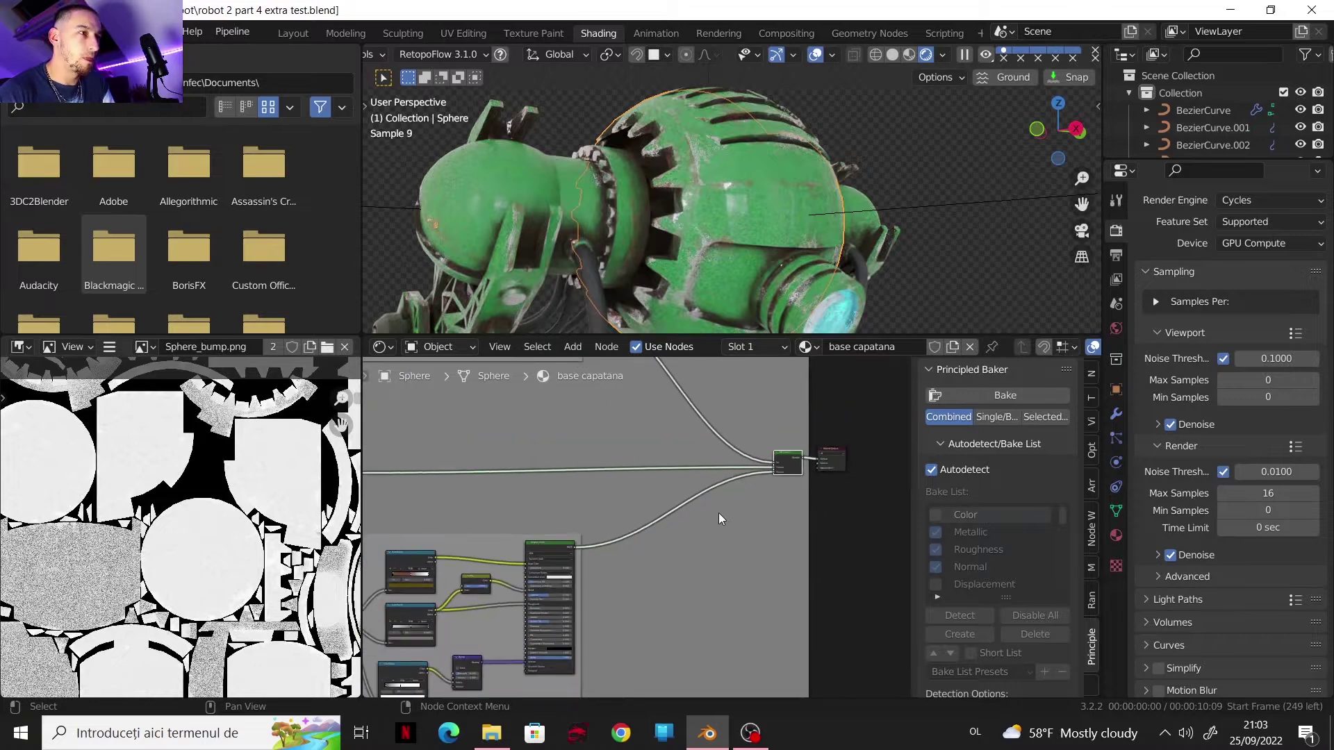
scroll(707, 191, up, 4)
middle_drag(727, 247, 702, 188)
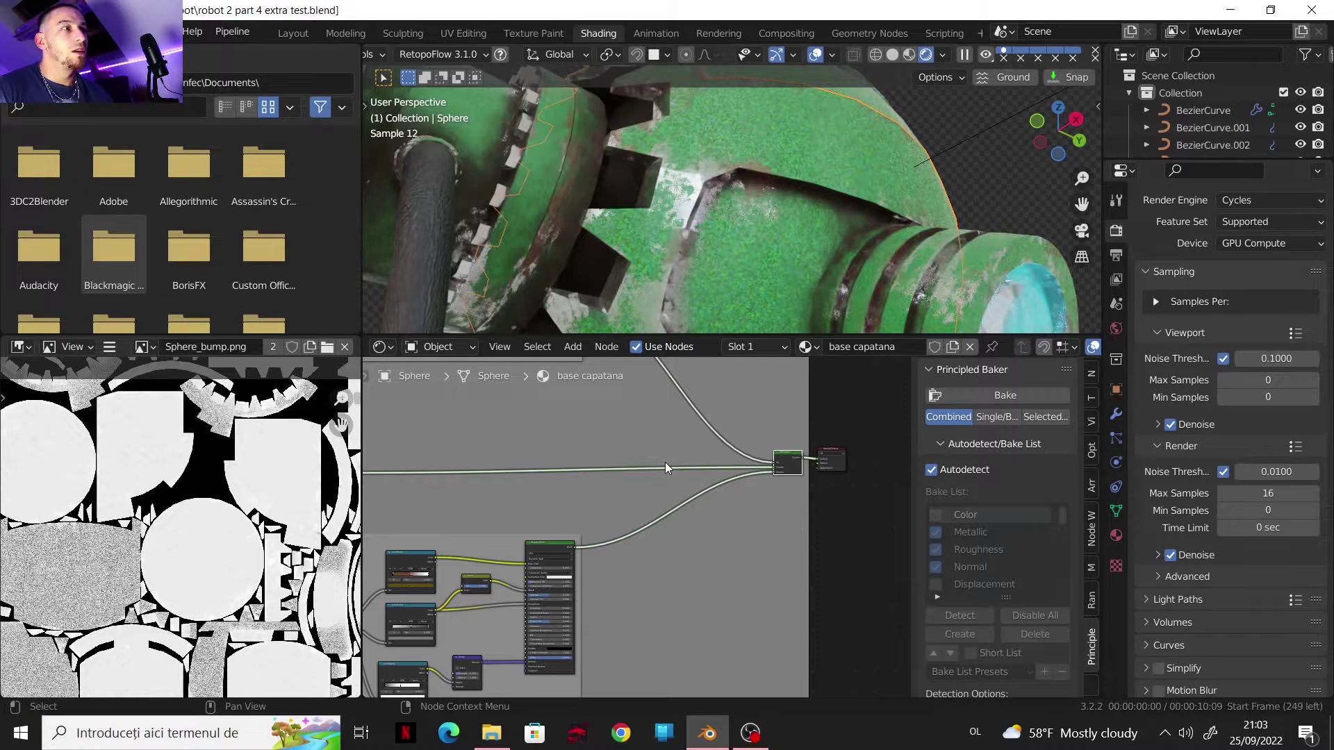
Disable Autodetect in Principled Baker and review the maps enabled in the Bake List, from Color through Clearcoat Roughness.
click(931, 470)
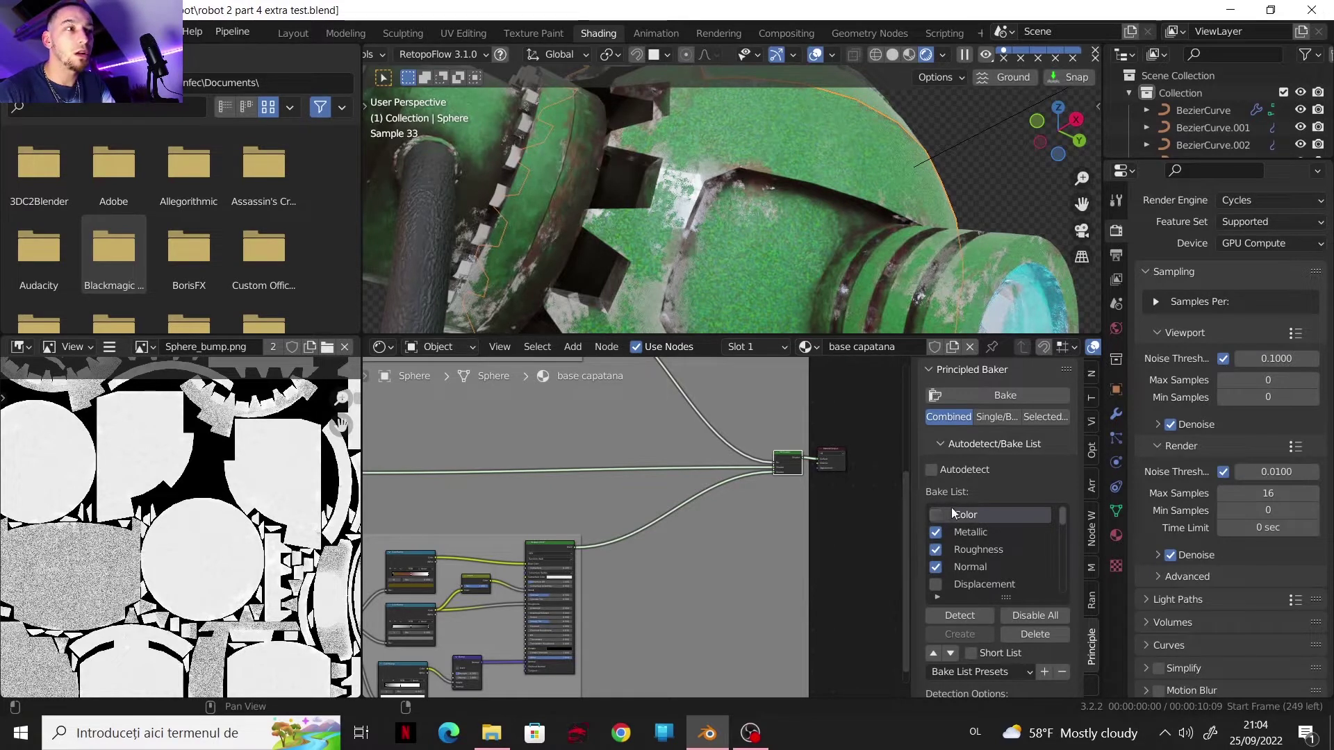
scroll(999, 539, down, 1)
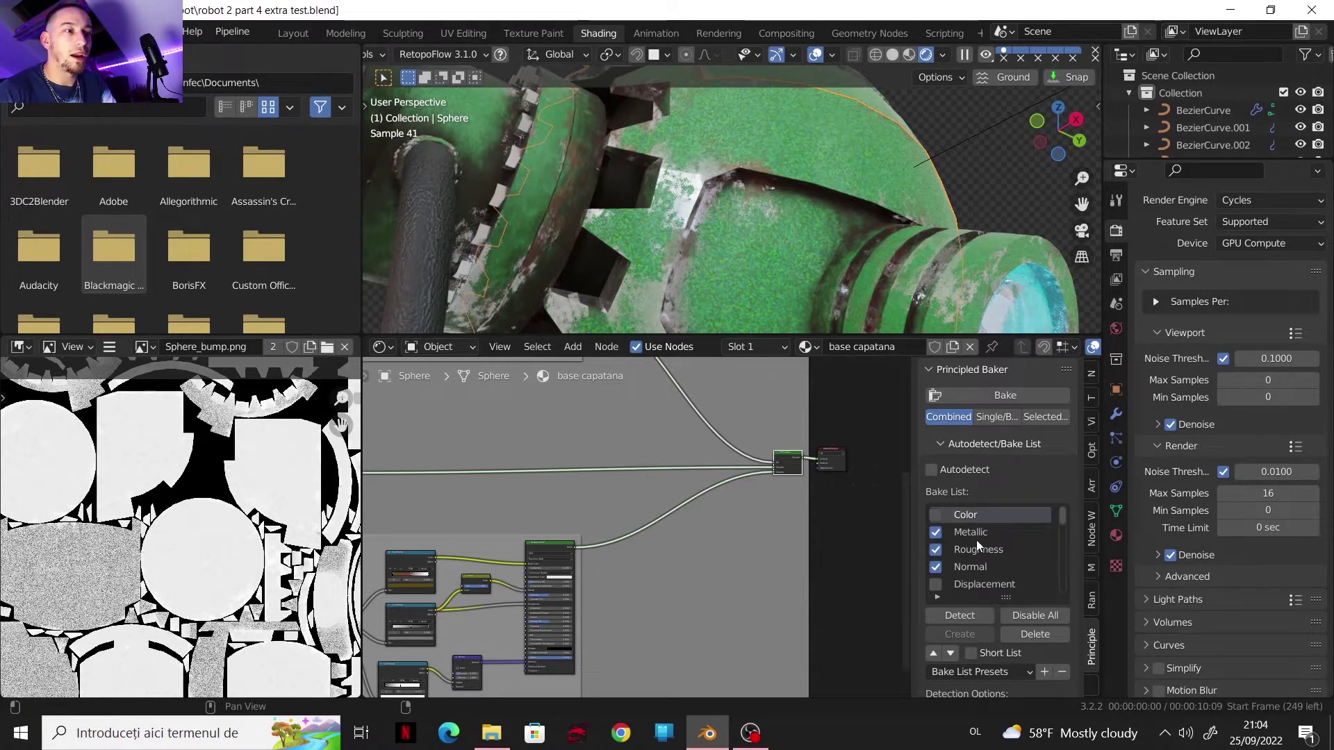
scroll(987, 568, down, 1)
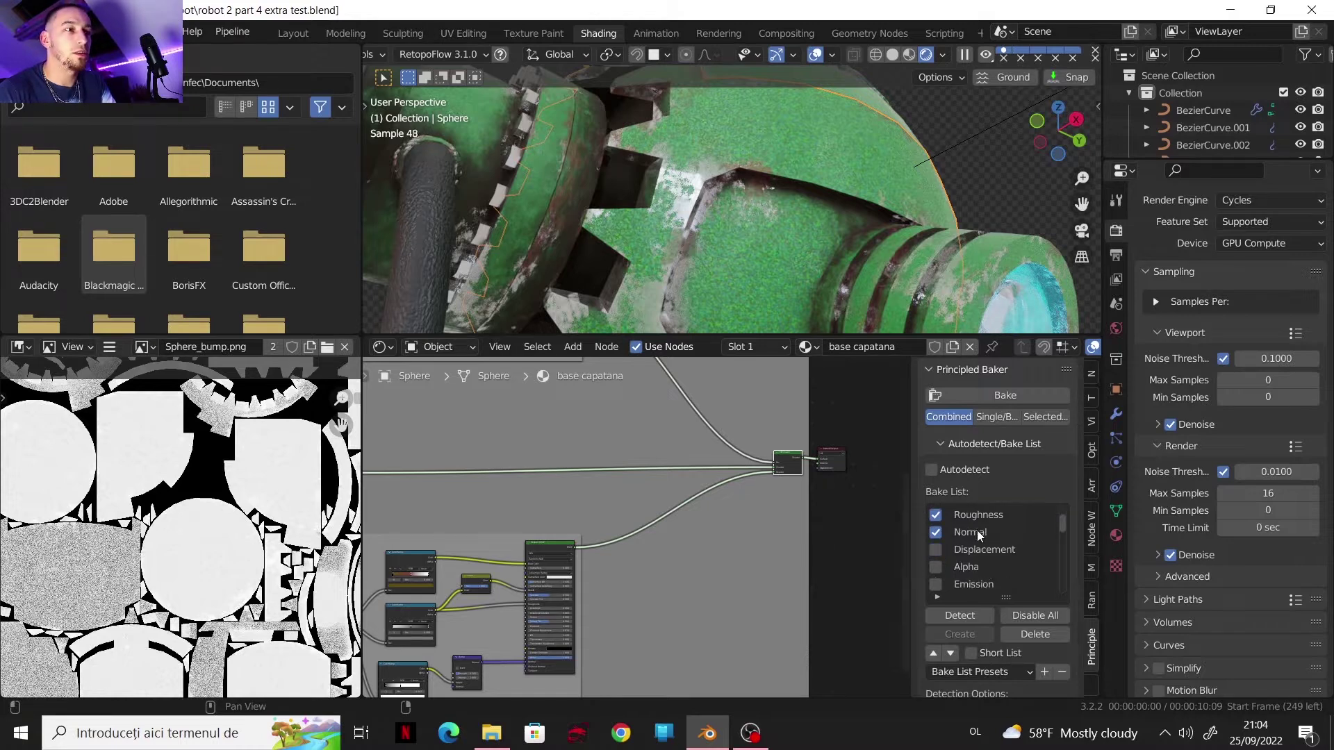
scroll(984, 531, down, 5)
scroll(986, 543, down, 8)
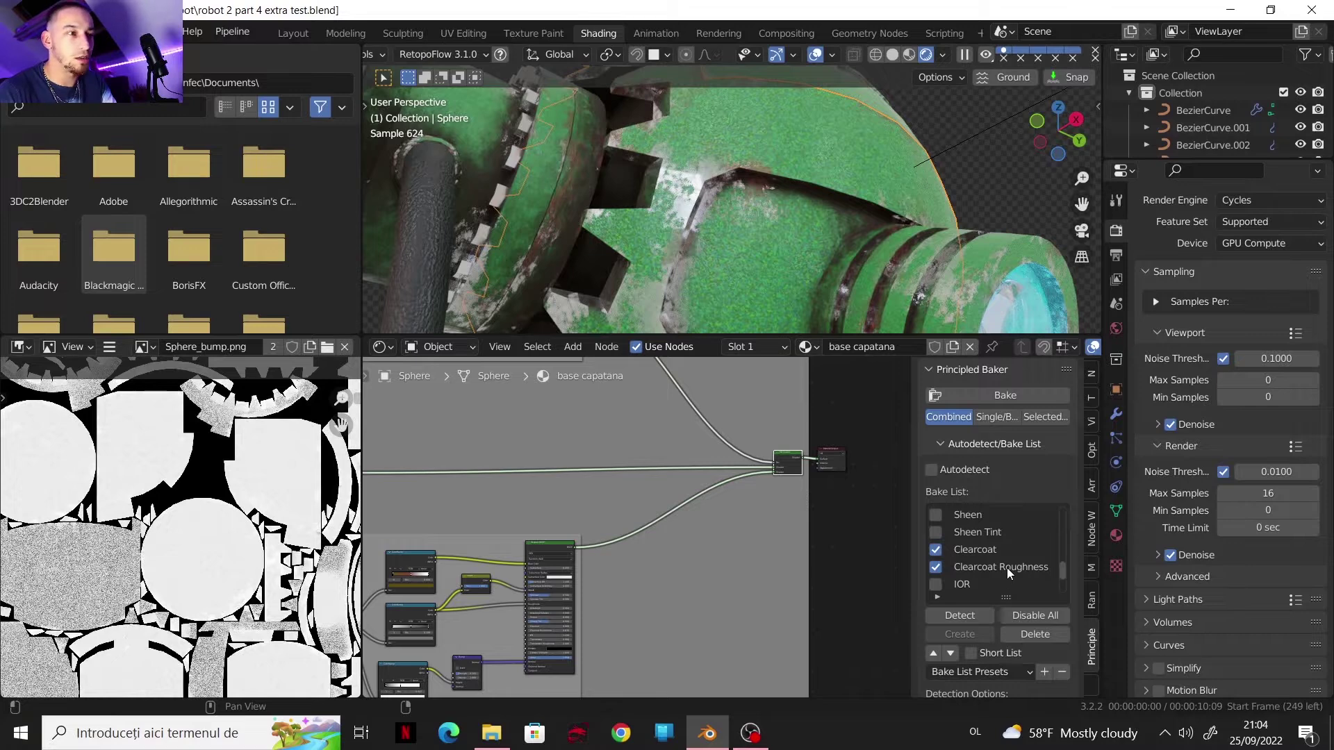
scroll(1006, 568, down, 4)
scroll(955, 610, down, 10)
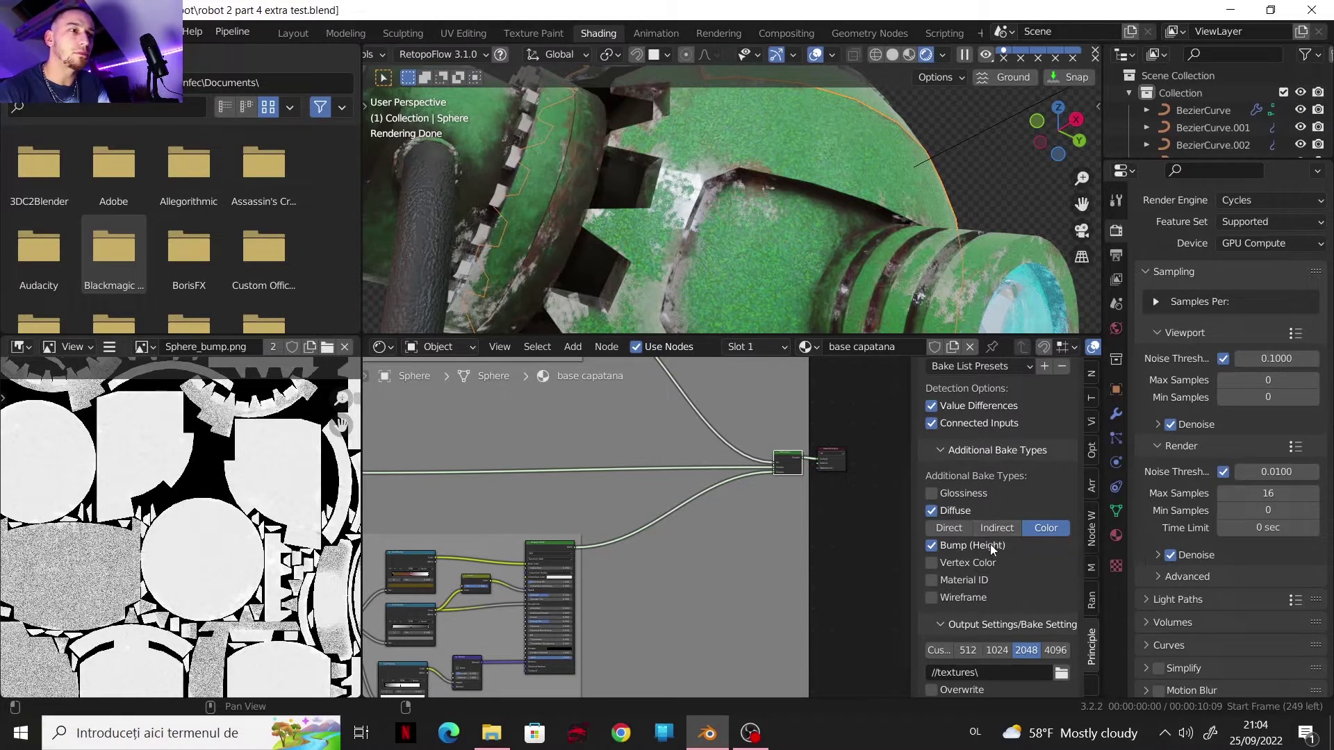
Review the additional bake types and the output settings, checking the textures output folder and cancelling without changing it.
scroll(1014, 572, down, 1)
scroll(1005, 553, down, 3)
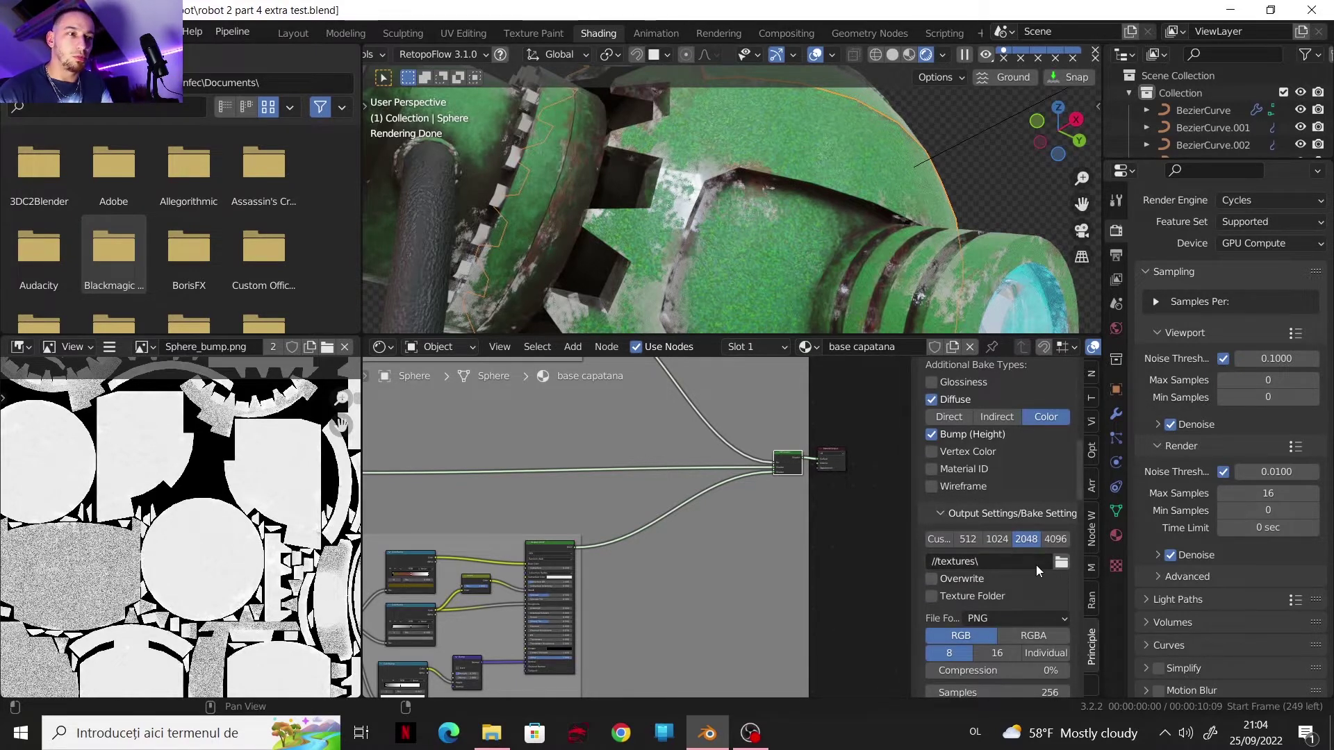
click(1060, 563)
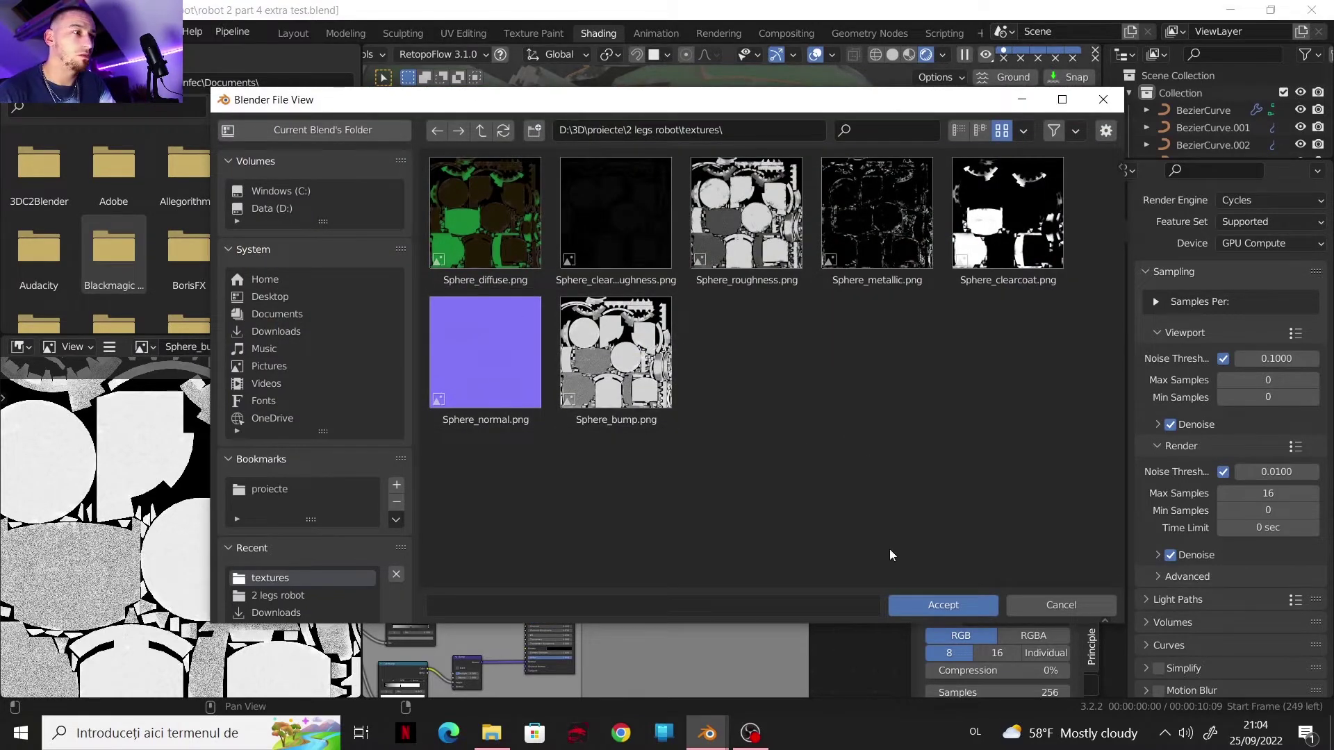
click(1057, 601)
scroll(1021, 596, down, 3)
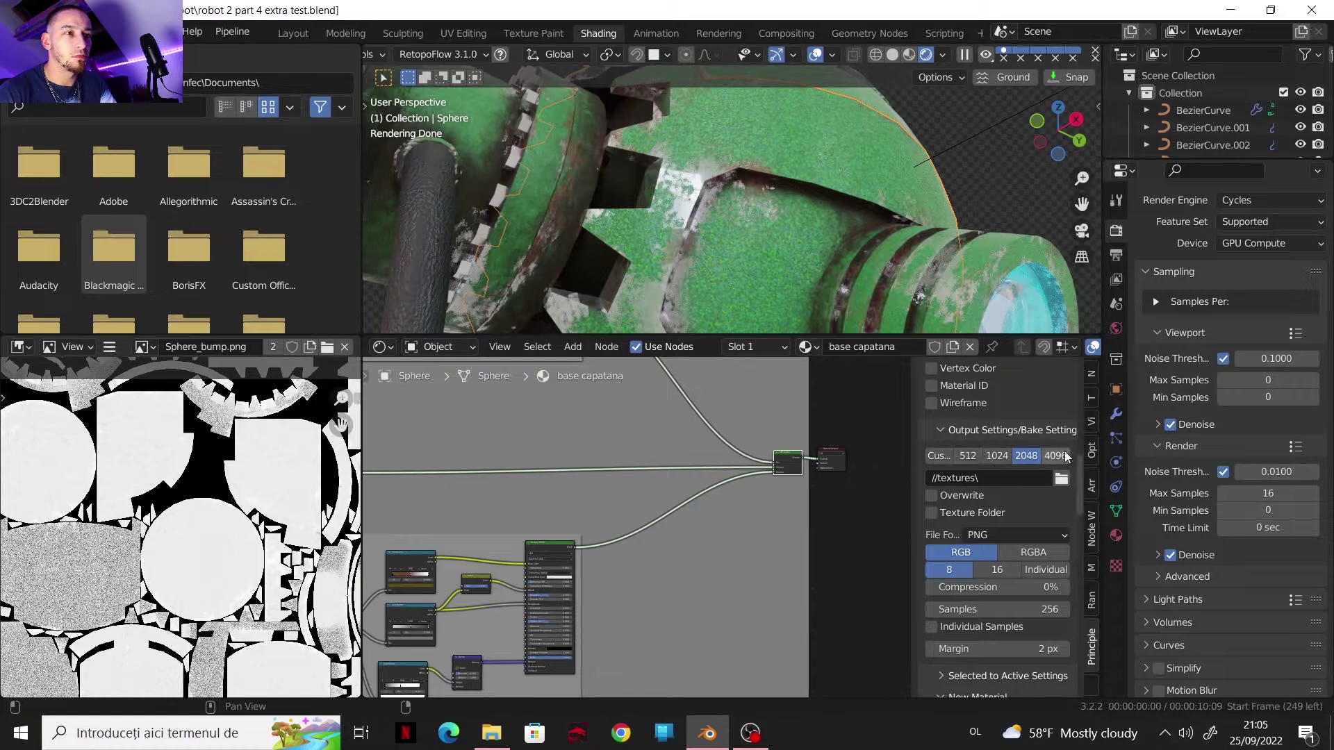
scroll(1021, 551, down, 2)
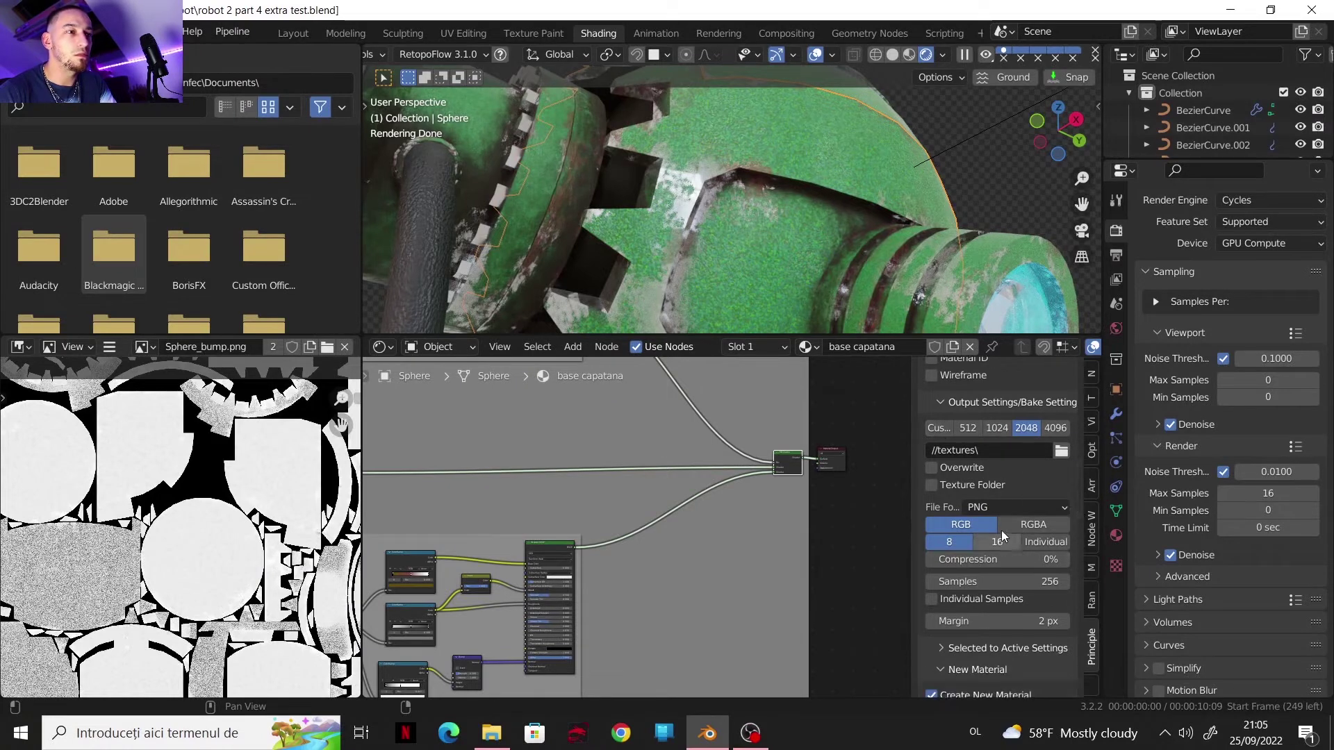
click(998, 477)
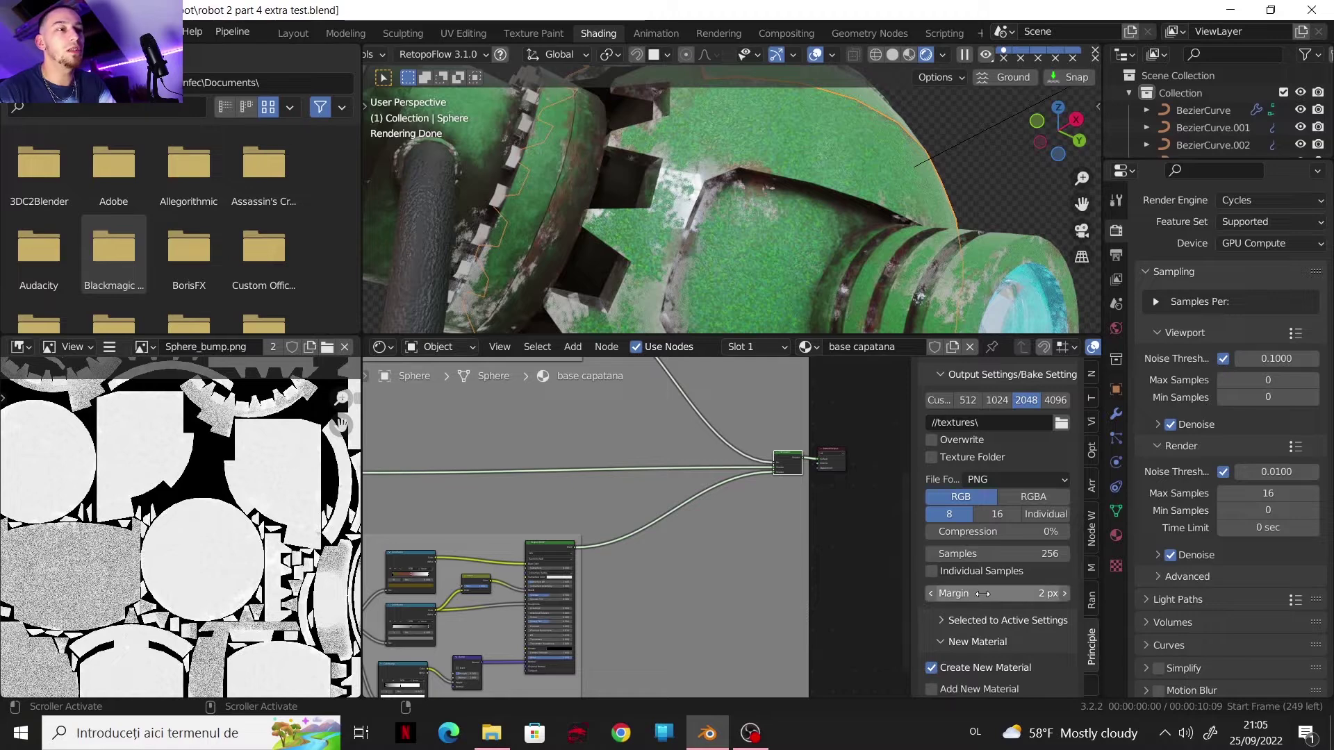
Examine the margins around the UV islands in Sphere_bump.png, and return to the Principled Baker bake list.
scroll(240, 490, up, 6)
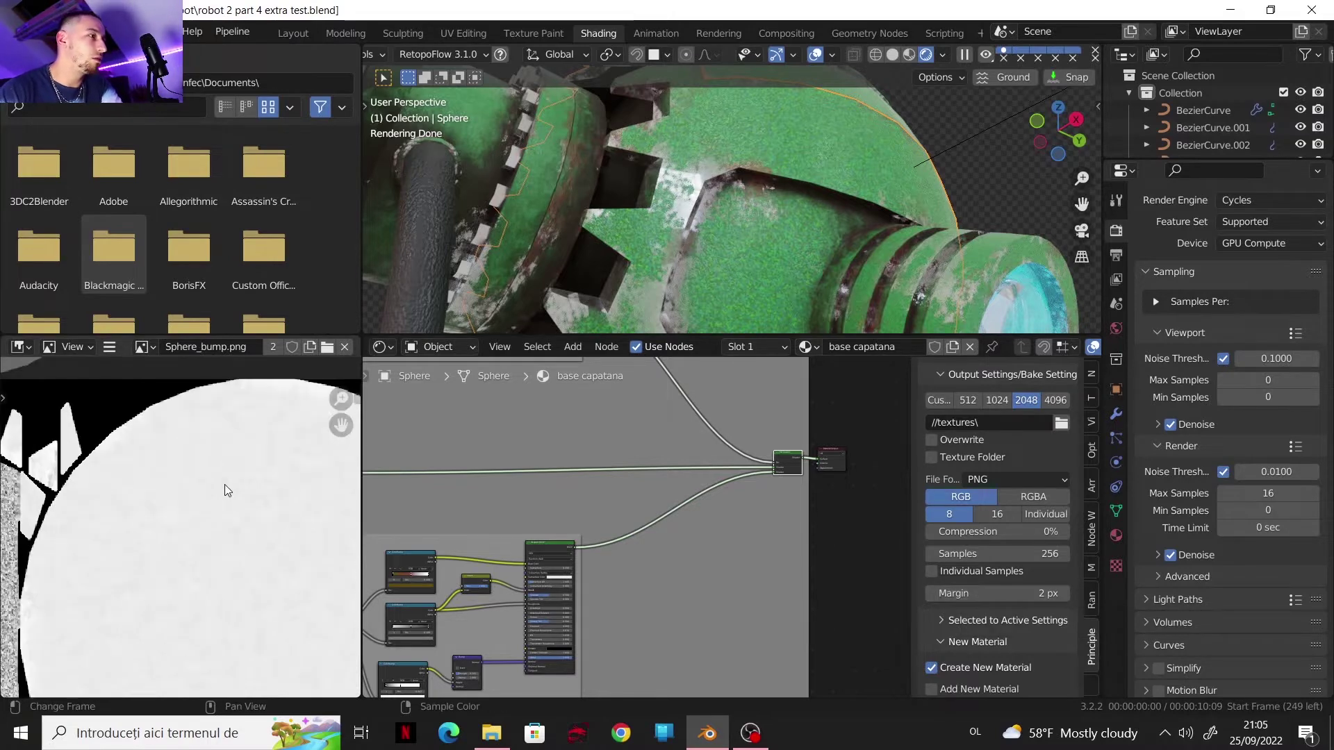
scroll(280, 477, up, 5)
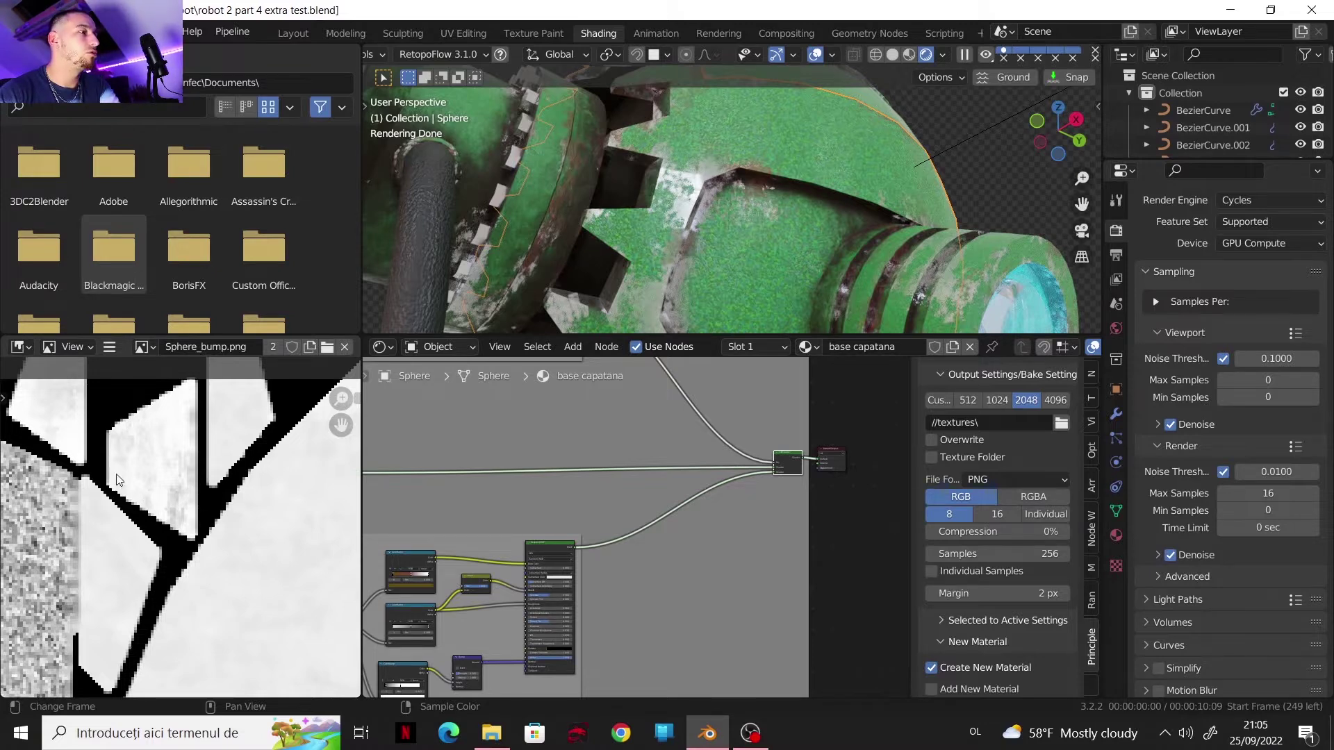
scroll(652, 512, down, 2)
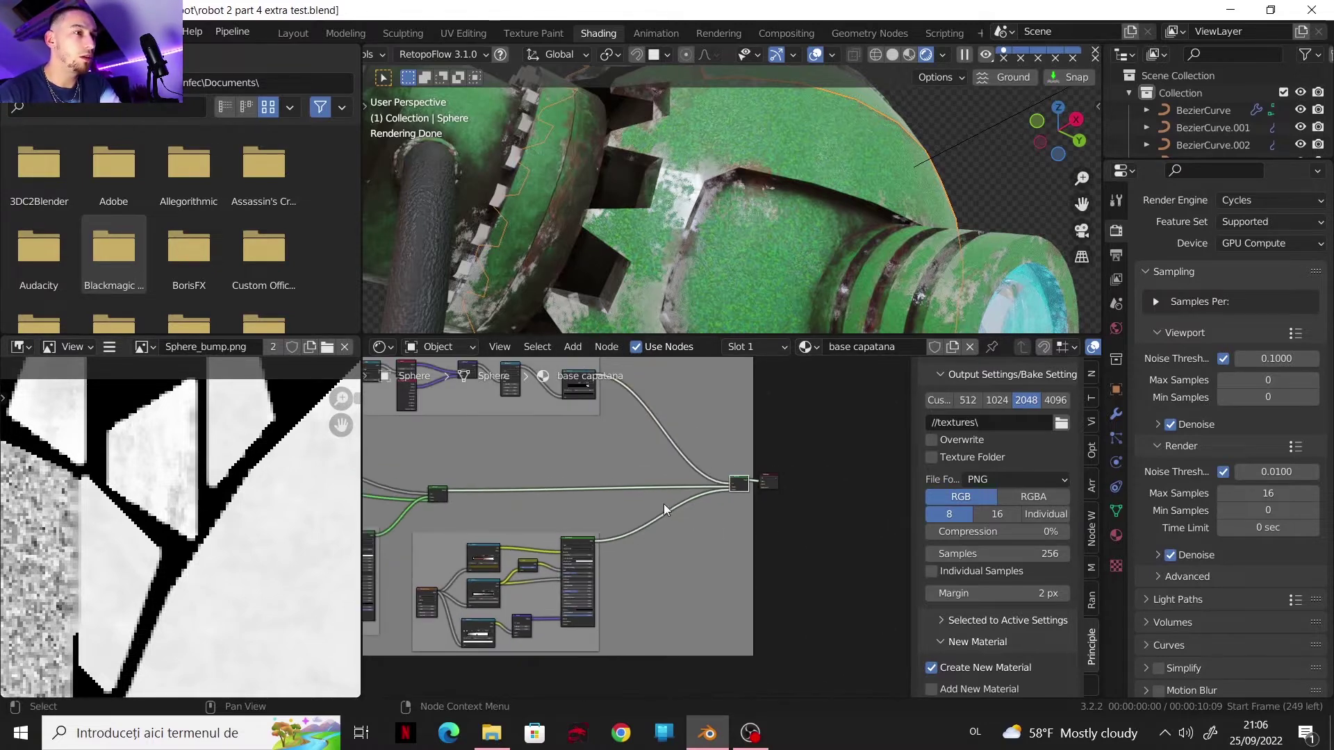
middle_drag(664, 503, 579, 535)
scroll(1006, 549, up, 3)
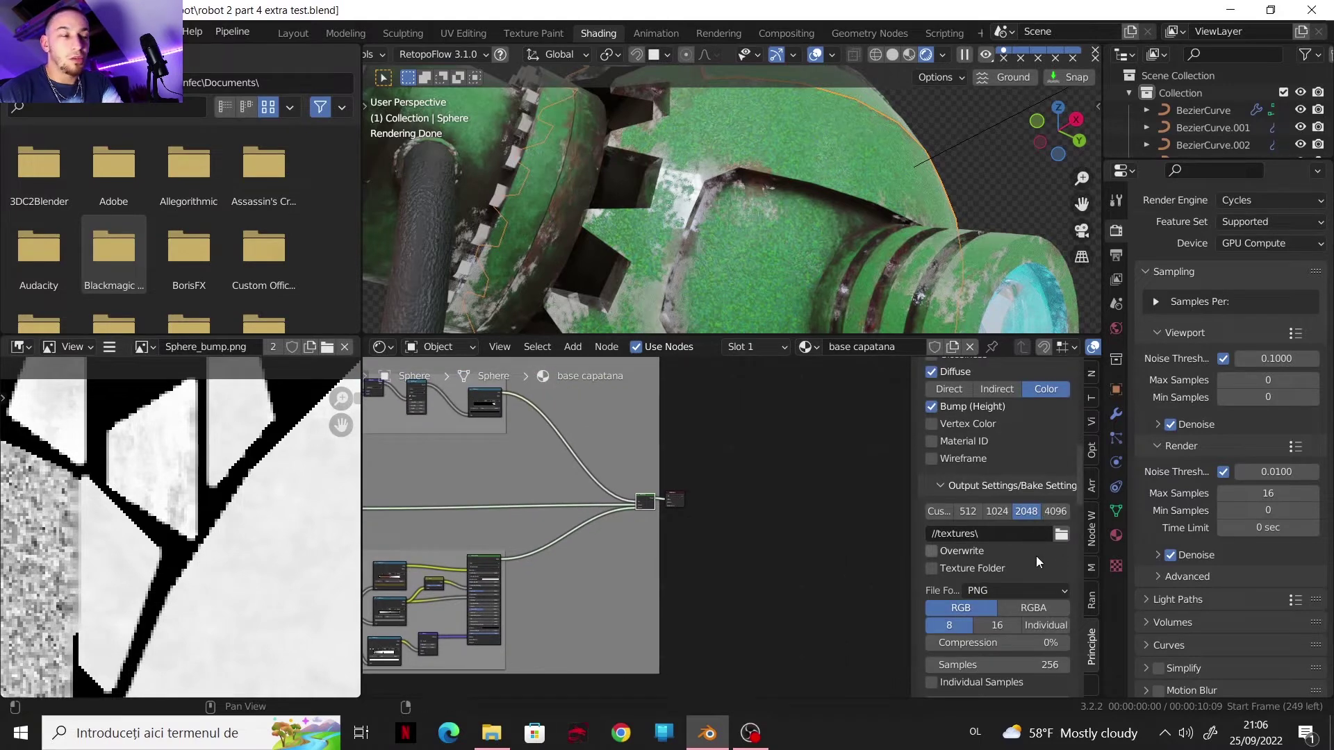
scroll(1034, 563, up, 8)
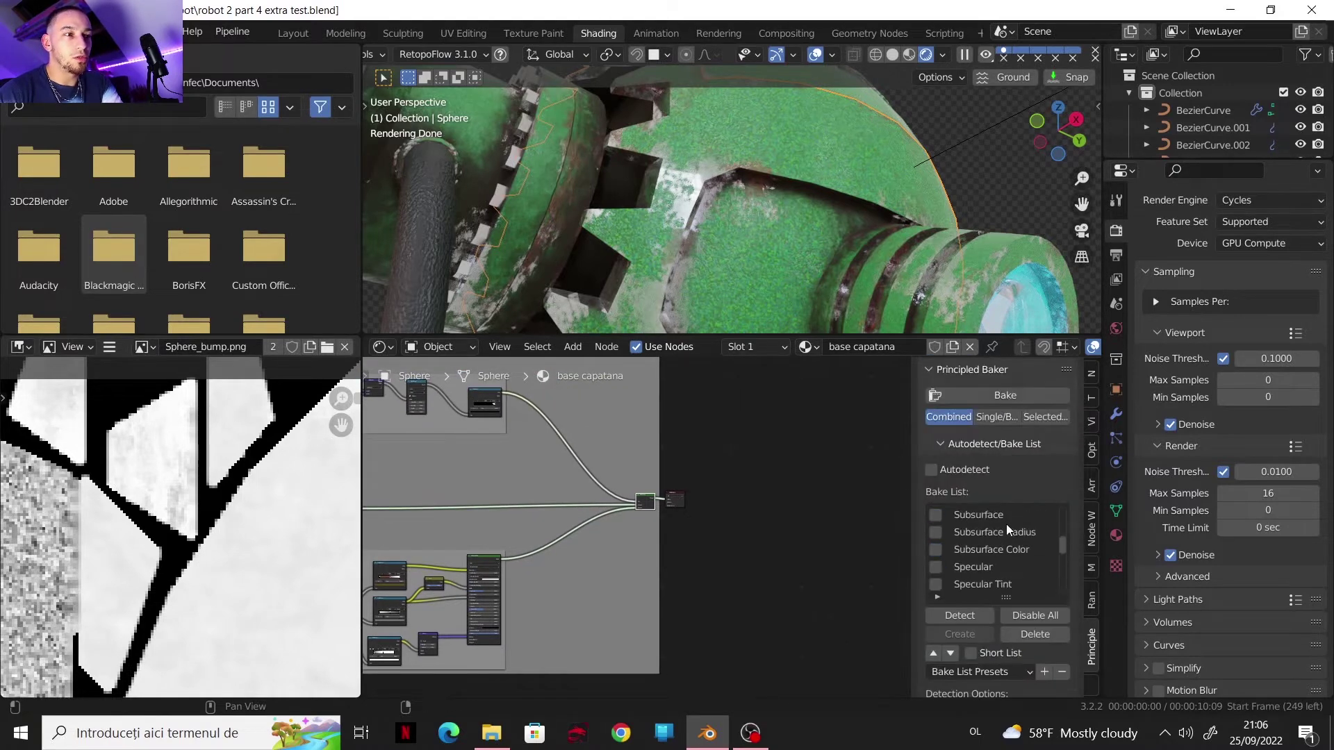
scroll(1006, 529, up, 5)
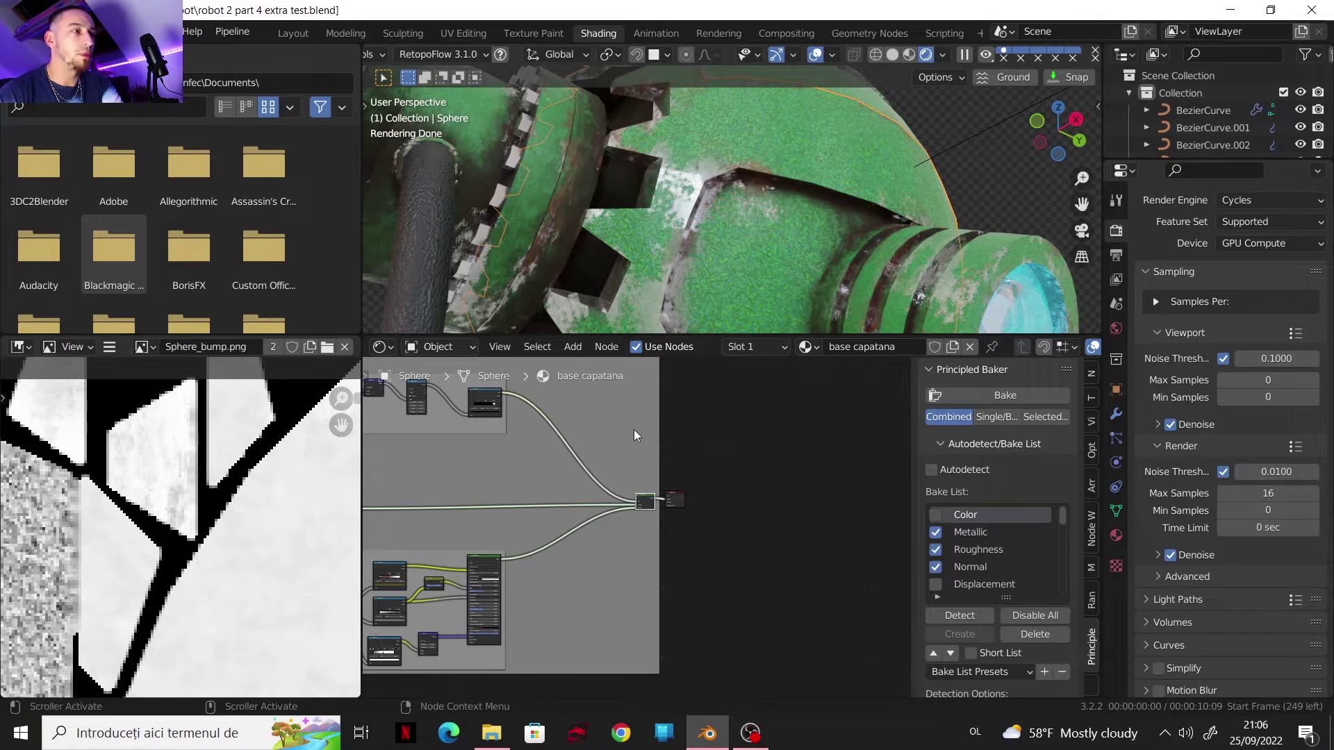
Enter Edit Mode on the robot's sphere body and inspect its UV layout in the UV Editing workspace.
scroll(771, 212, down, 4)
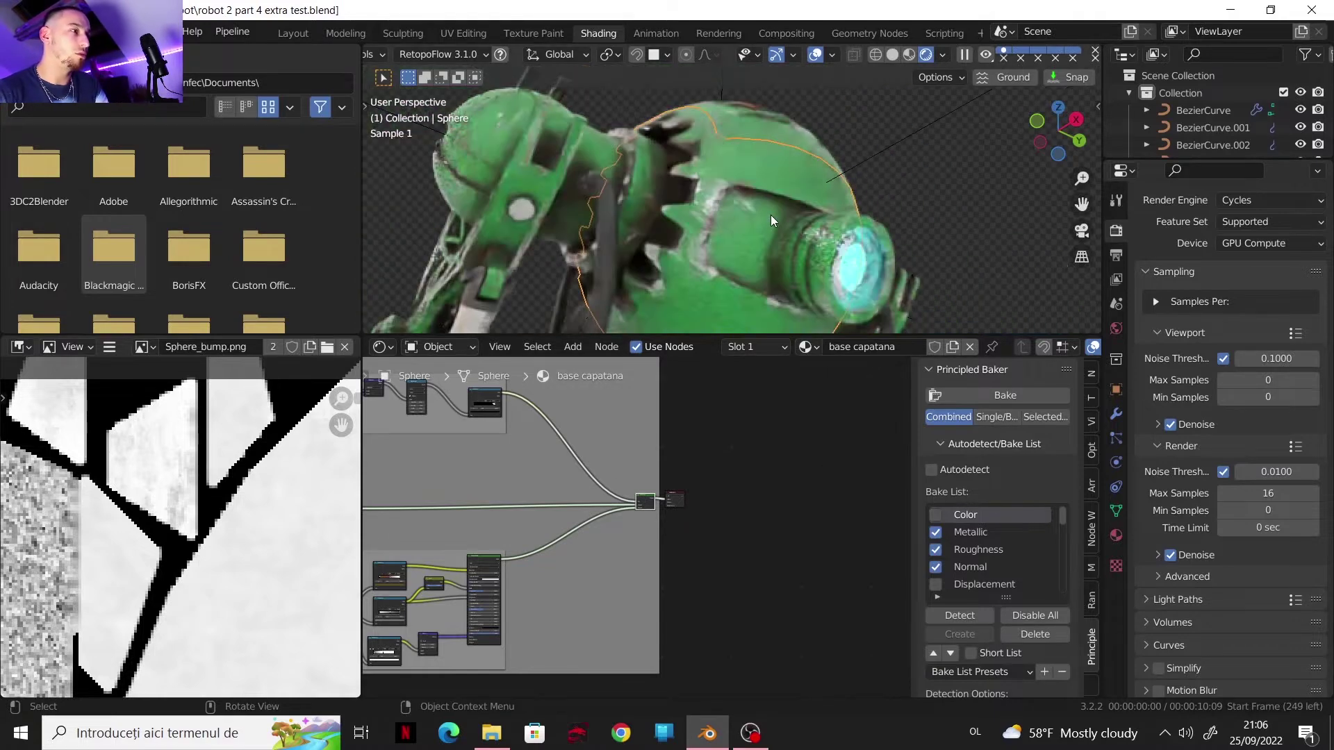
key(Tab)
scroll(264, 470, down, 5)
scroll(264, 471, up, 3)
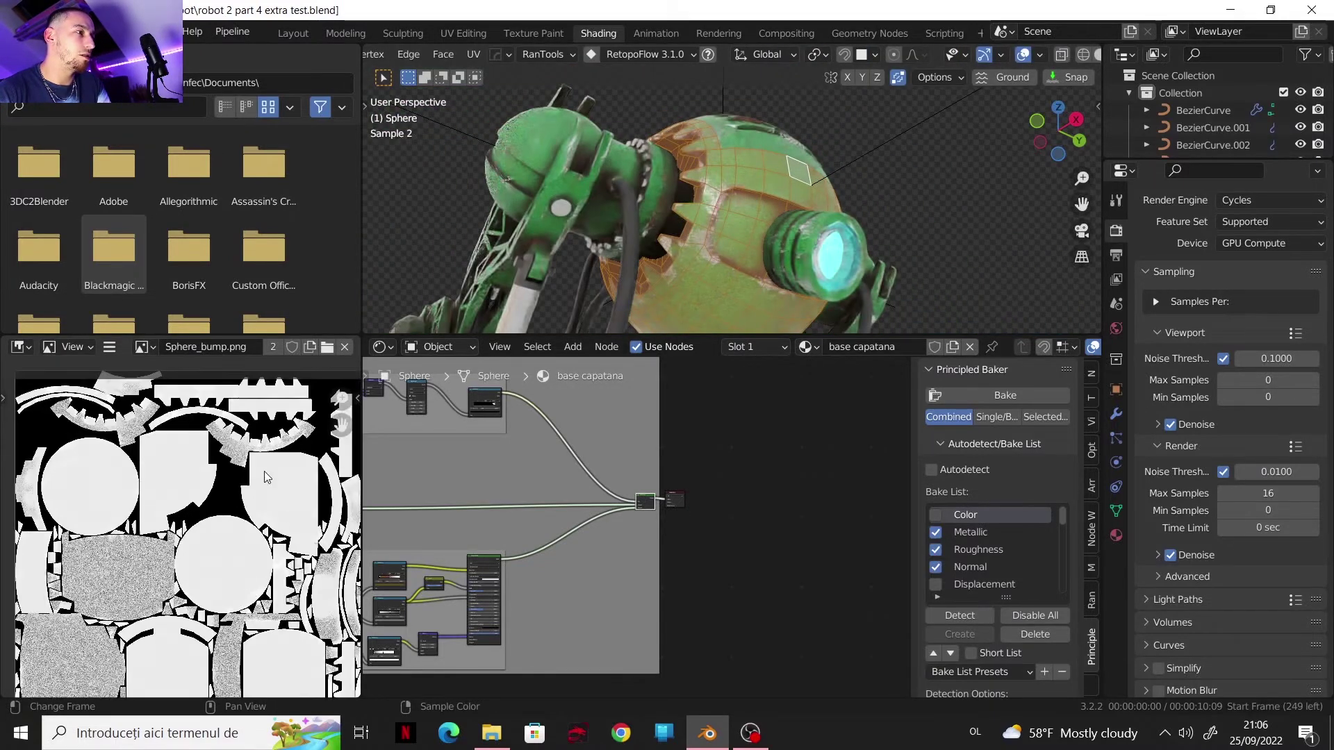
click(474, 34)
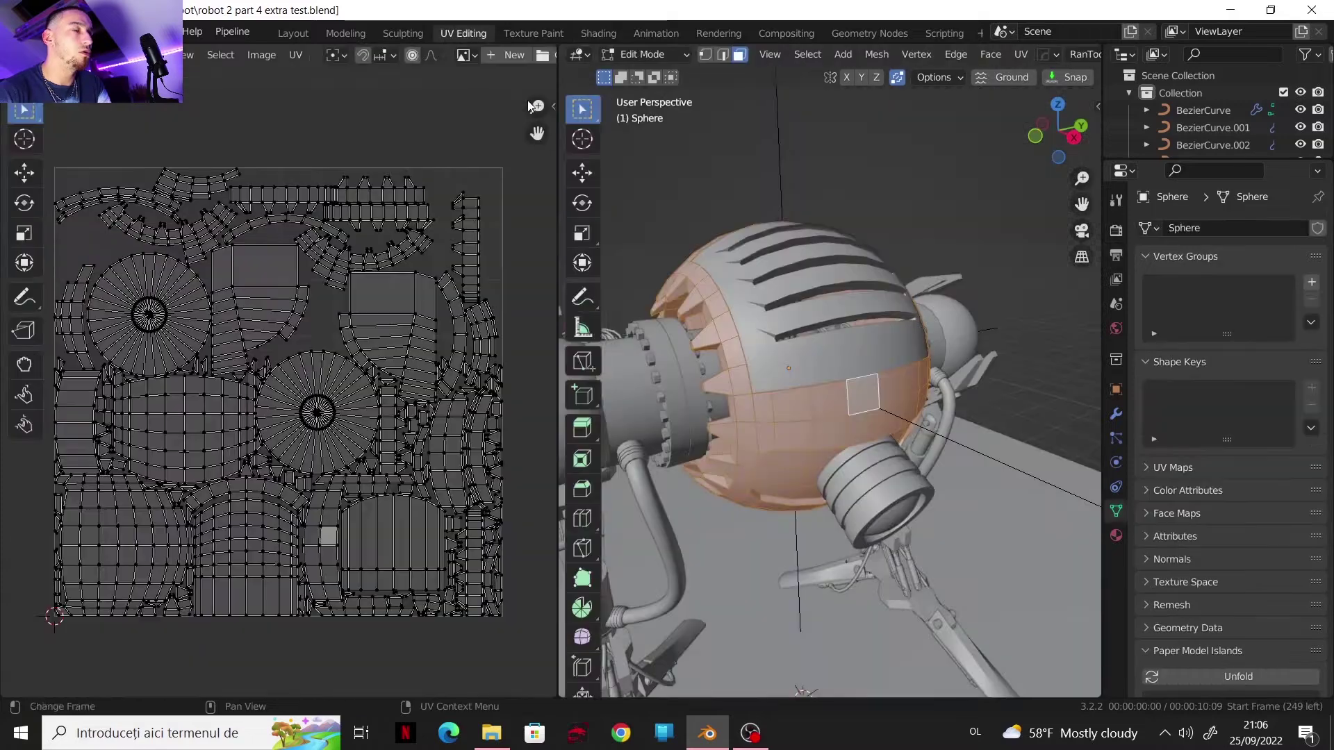
scroll(816, 398, up, 1)
scroll(816, 398, up, 1)
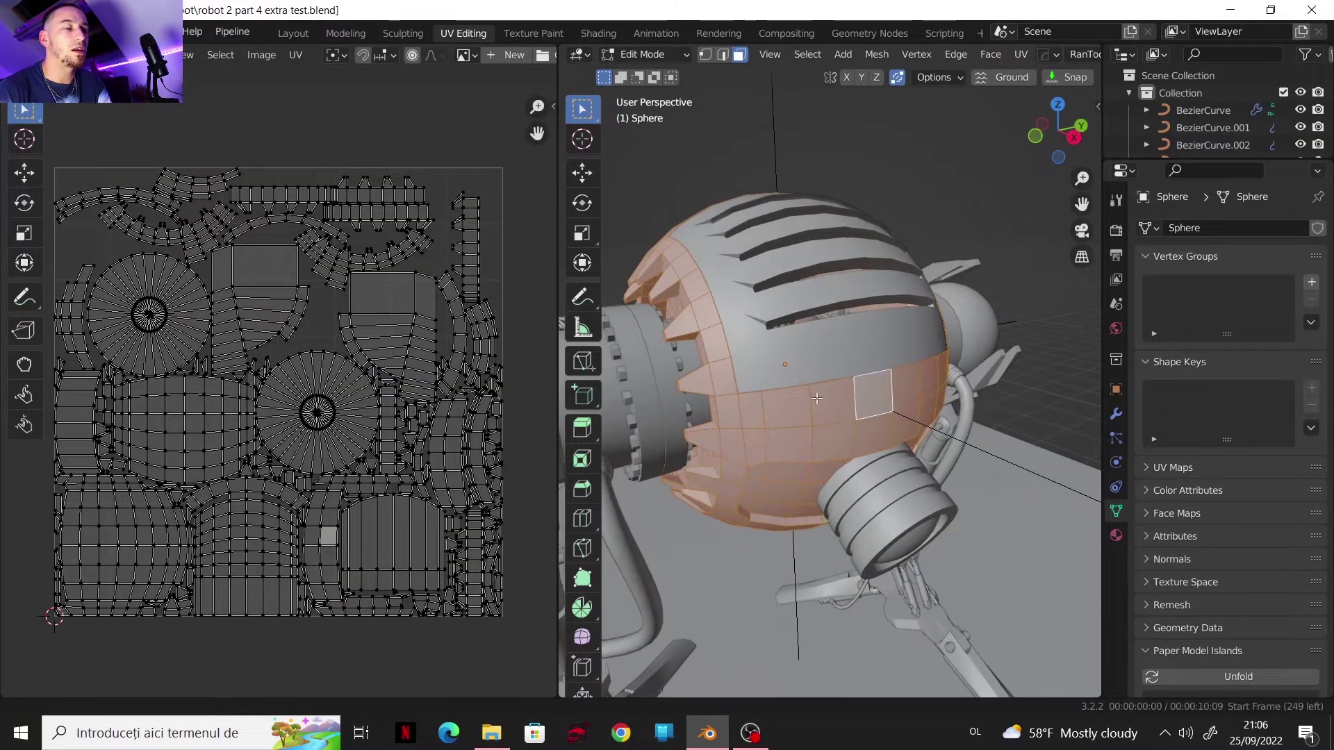
middle_drag(817, 398, 970, 410)
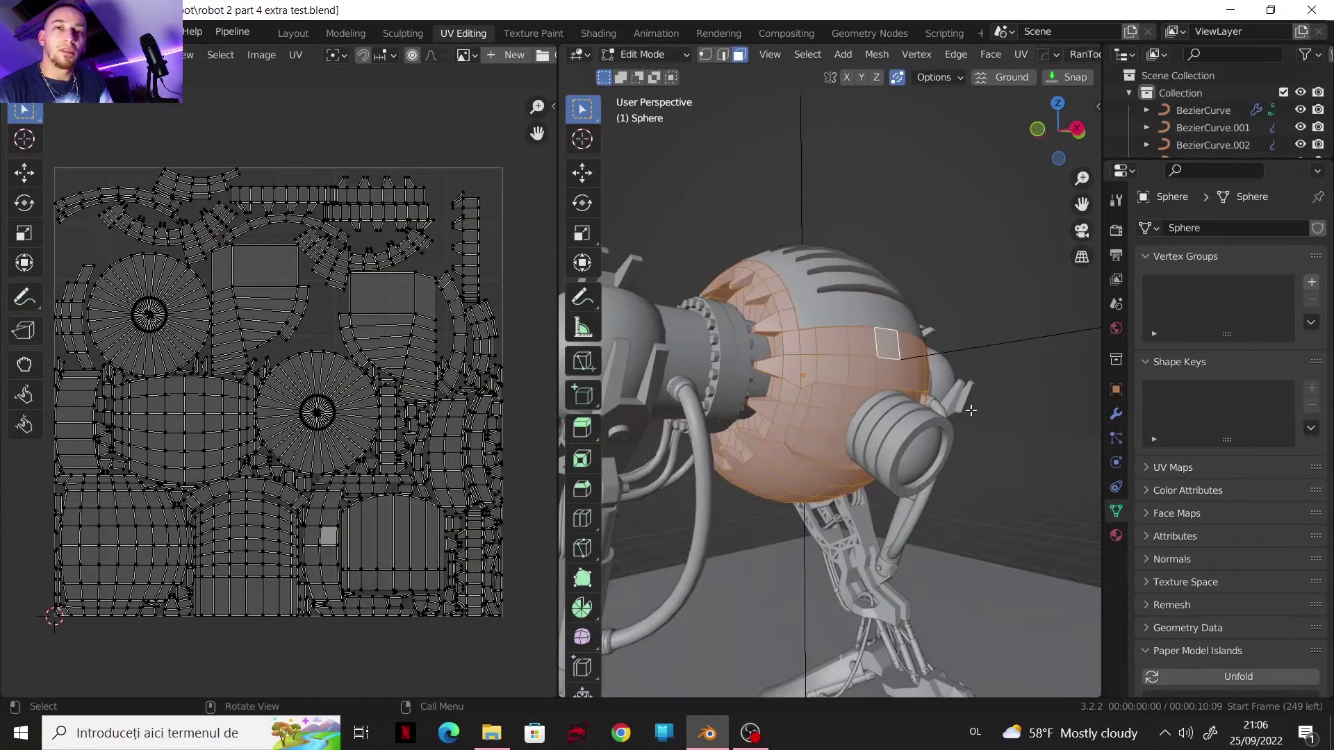
Return to the Shading workspace in Object Mode and assign the baked capatana material to the sphere body.
click(596, 35)
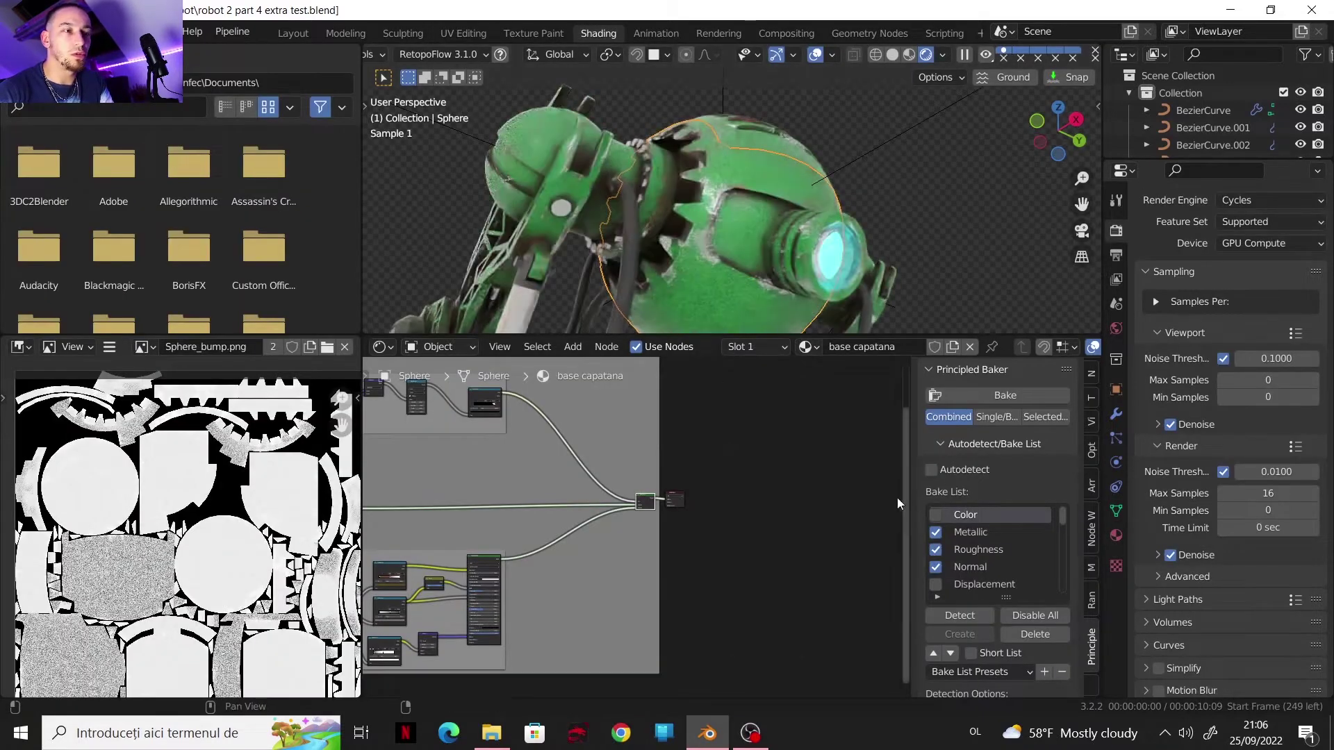
scroll(960, 534, down, 5)
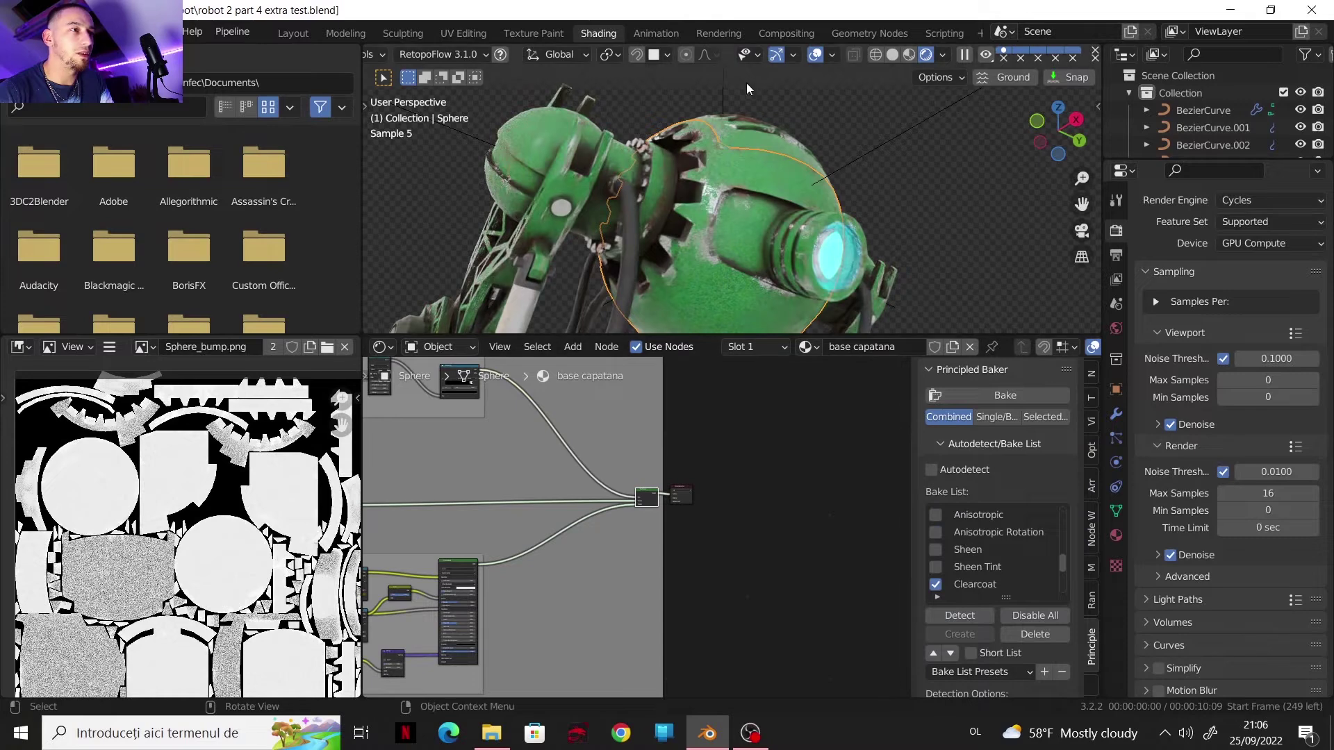
click(806, 347)
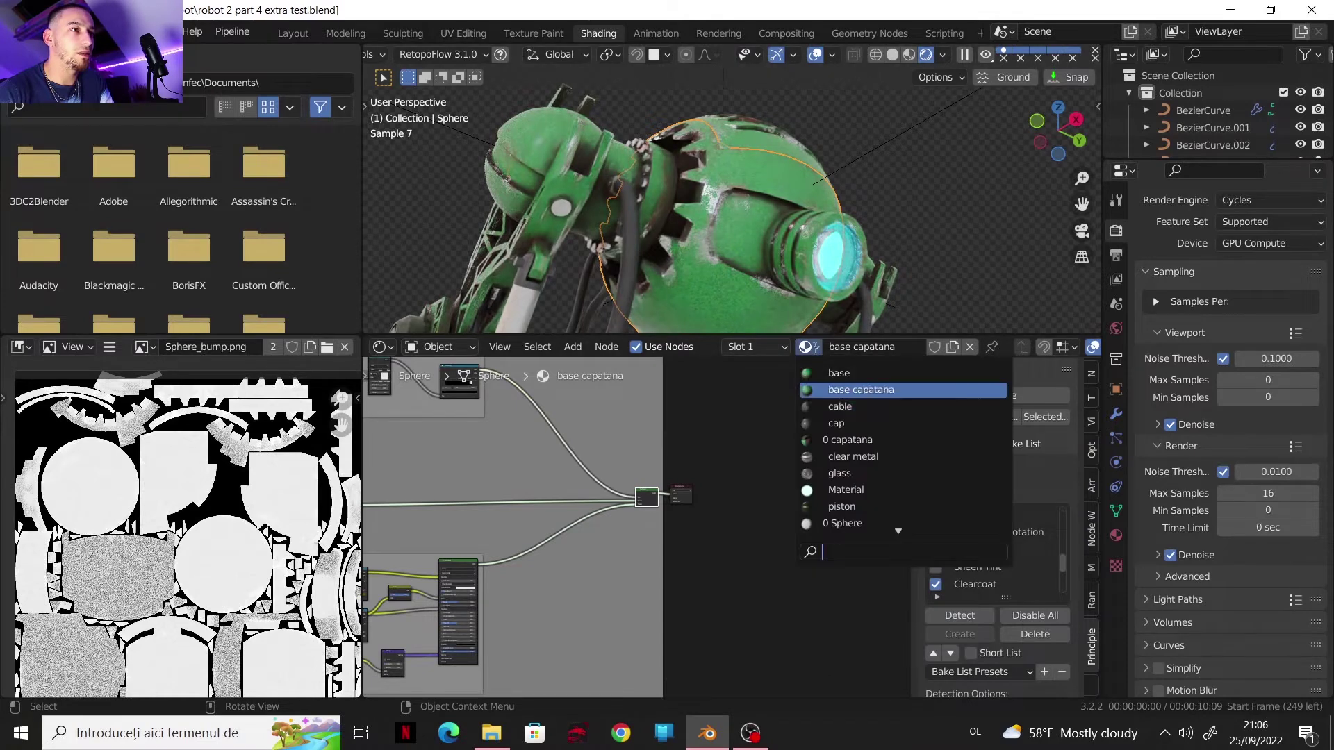
click(869, 440)
Examine how the baked image textures connect to the Principled BSDF inputs in the capatana node tree.
scroll(678, 524, down, 6)
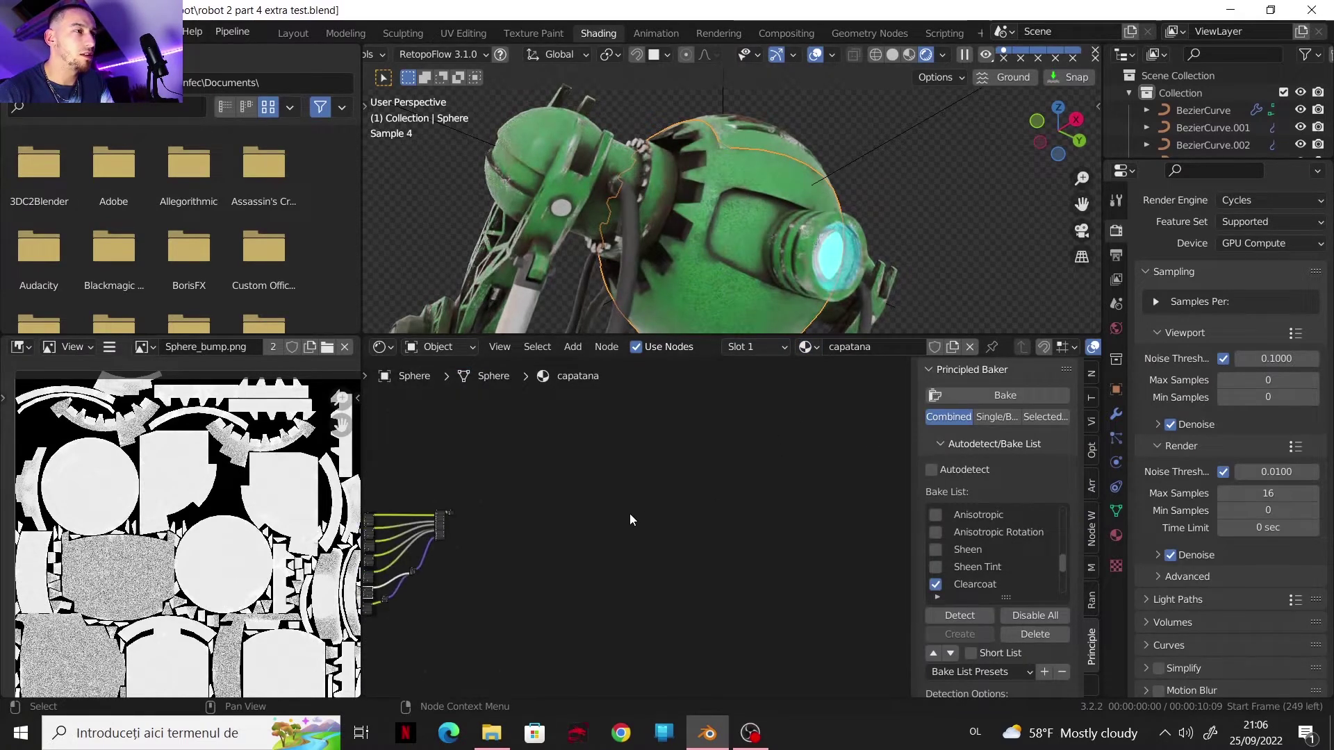
scroll(635, 523, up, 8)
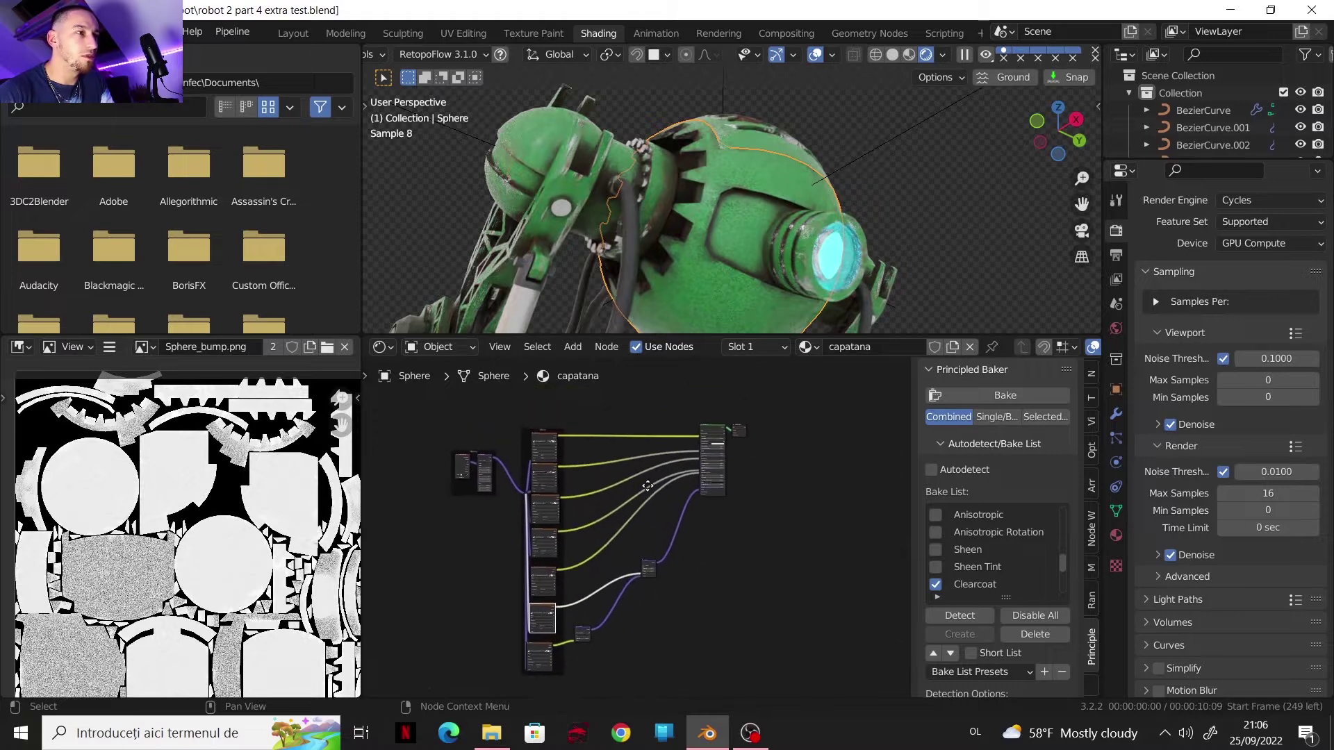
middle_drag(611, 480, 606, 534)
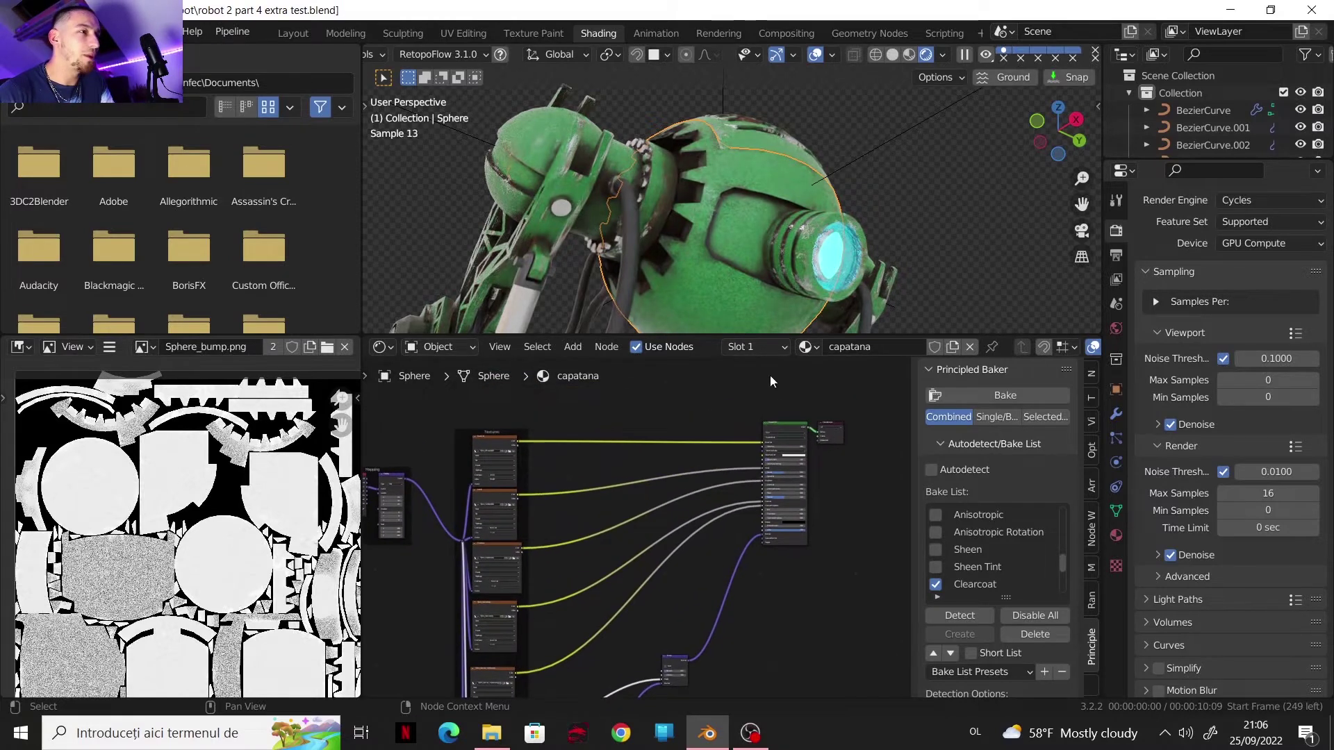
scroll(773, 436, up, 1)
middle_drag(774, 436, 588, 687)
scroll(623, 483, up, 4)
scroll(598, 511, down, 1)
scroll(675, 460, down, 1)
scroll(698, 432, up, 2)
scroll(641, 588, up, 1)
scroll(640, 577, up, 2)
middle_drag(615, 545, 617, 591)
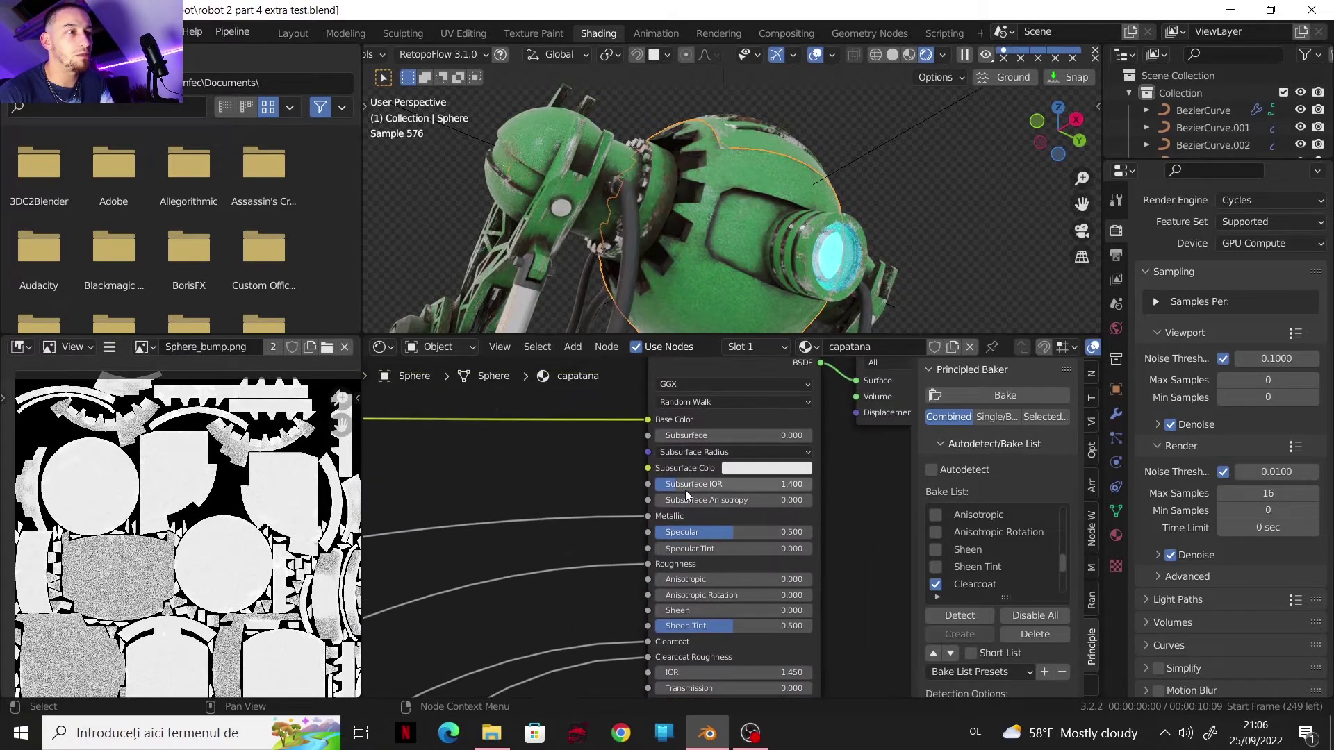
scroll(568, 499, down, 7)
middle_drag(445, 578, 757, 487)
middle_drag(660, 531, 830, 582)
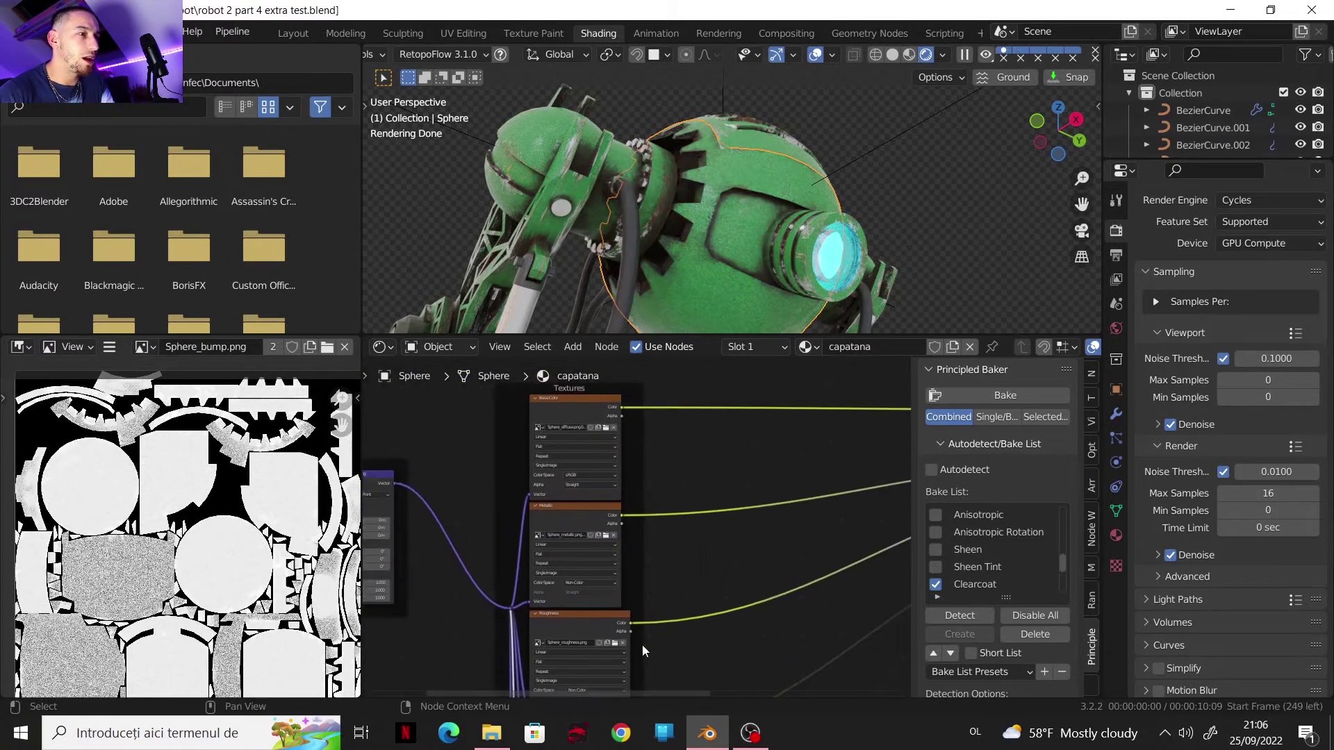
Switch to File Explorer and open Sphere_bump.png from the project's textures folder in the image viewer.
click(492, 733)
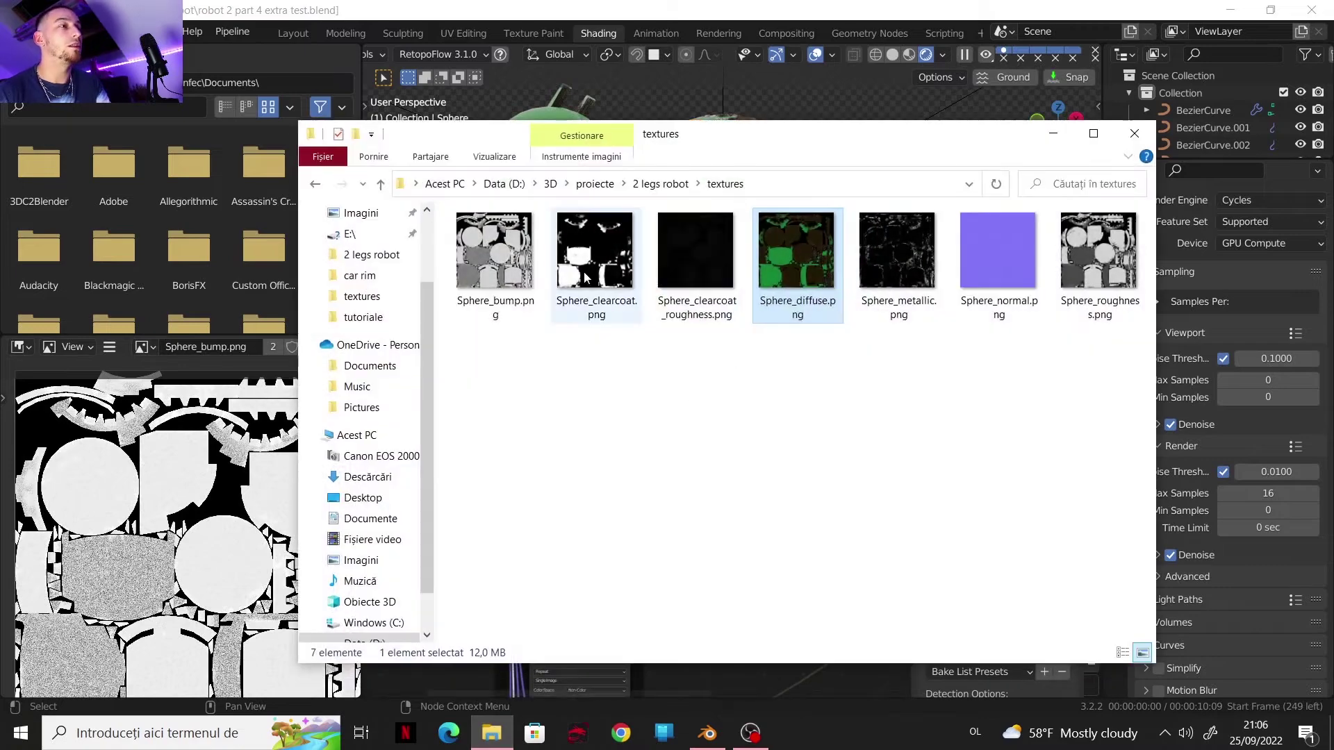
click(506, 277)
double_click(506, 278)
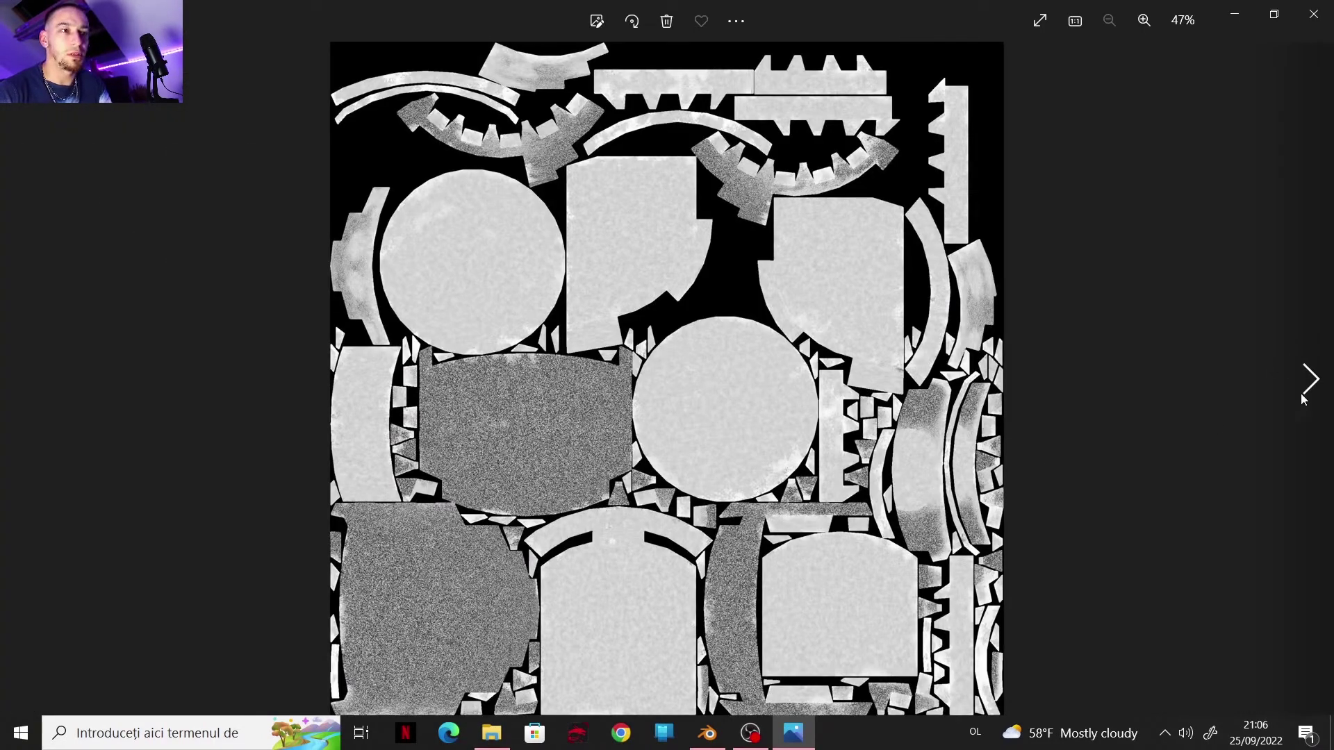
Go from the bump map to the baked clearcoat map in the image viewer and examine its masked areas.
click(1301, 394)
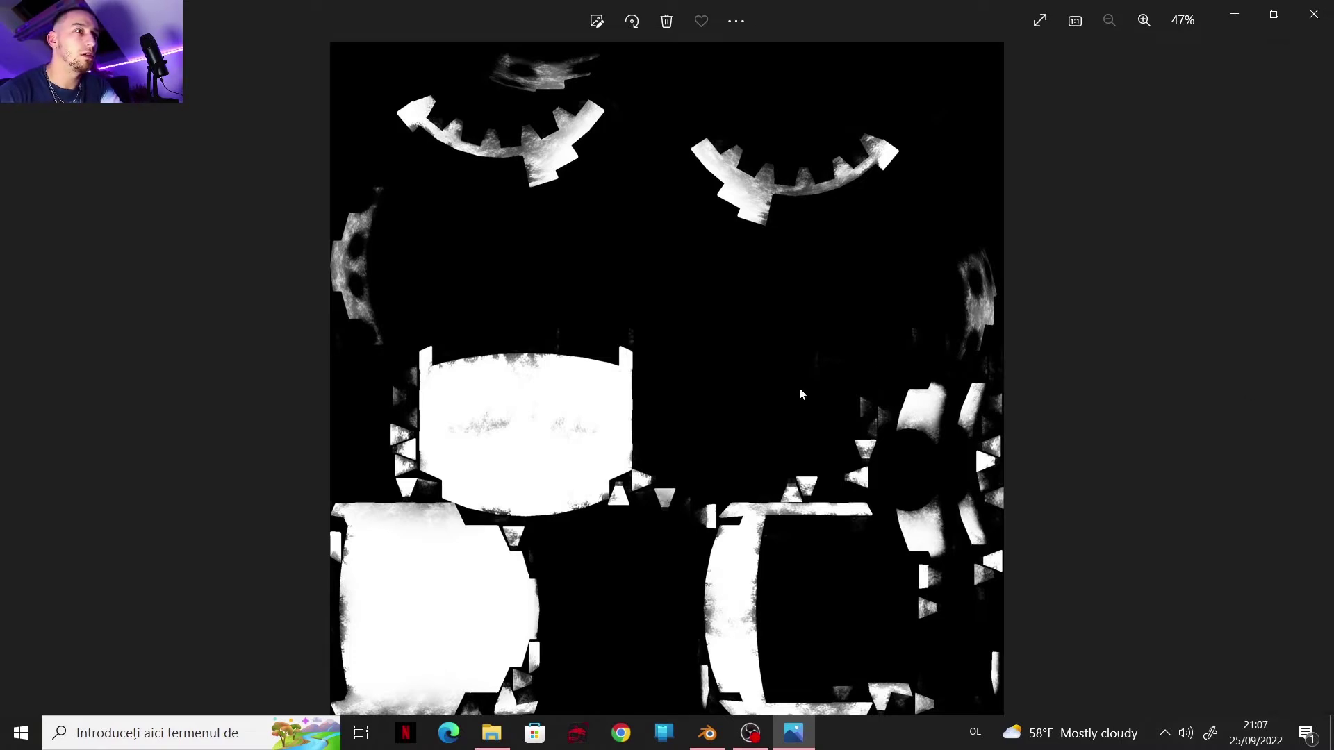
scroll(799, 386, up, 3)
scroll(1233, 423, down, 3)
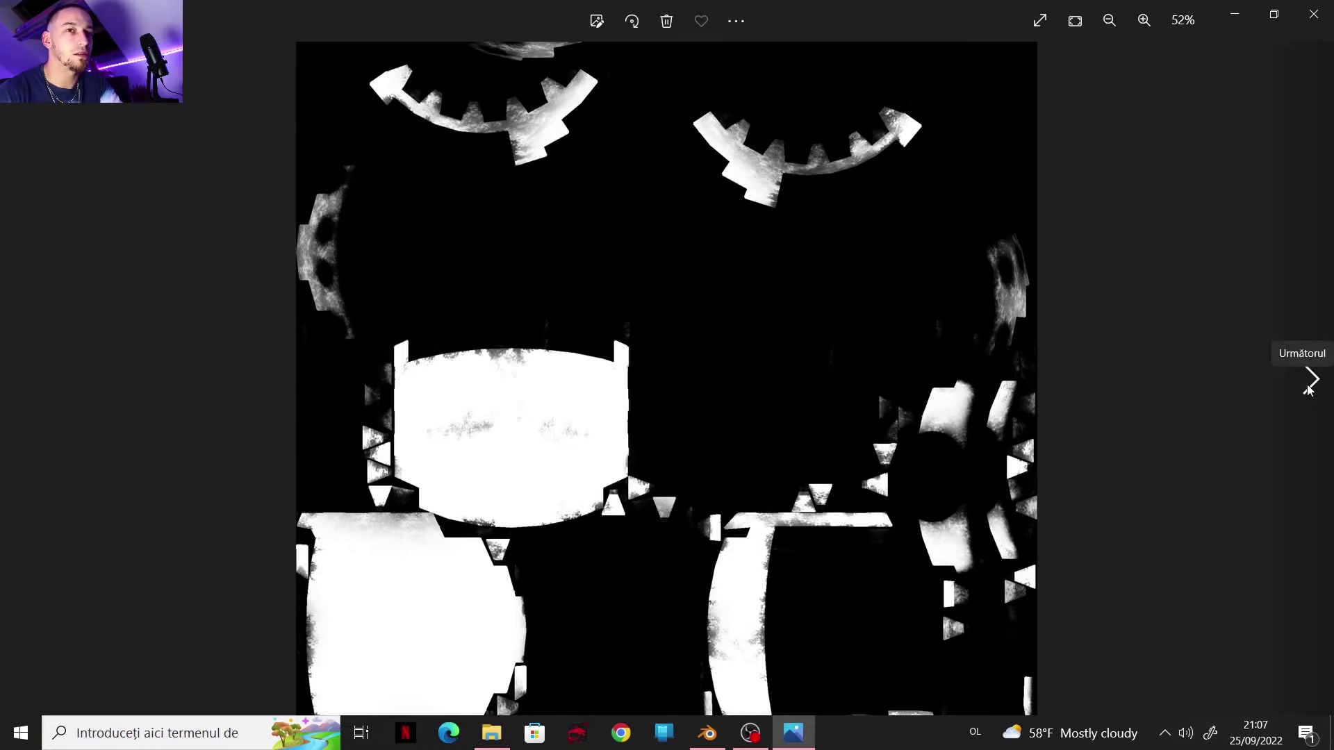
Display the baked clearcoat roughness map and inspect its dark UV islands up close.
click(1311, 379)
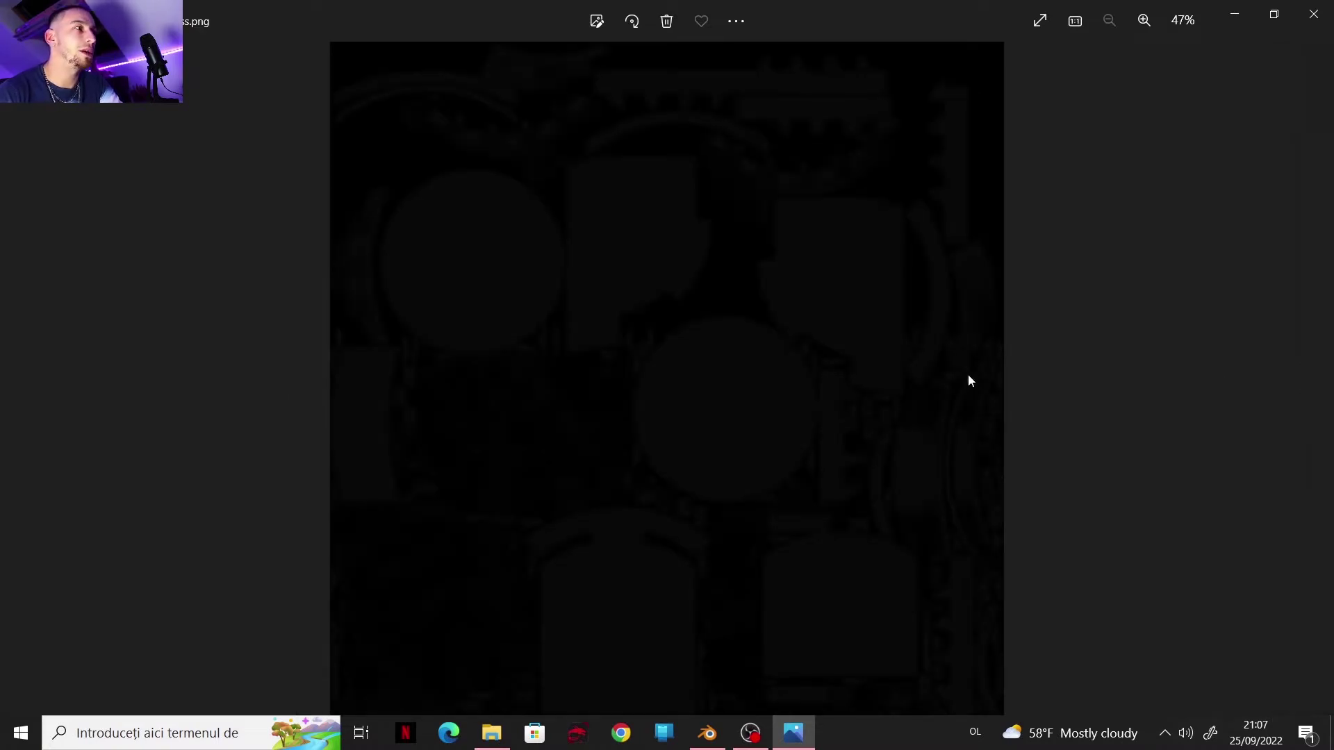
scroll(903, 384, up, 3)
scroll(794, 390, down, 2)
scroll(602, 322, up, 1)
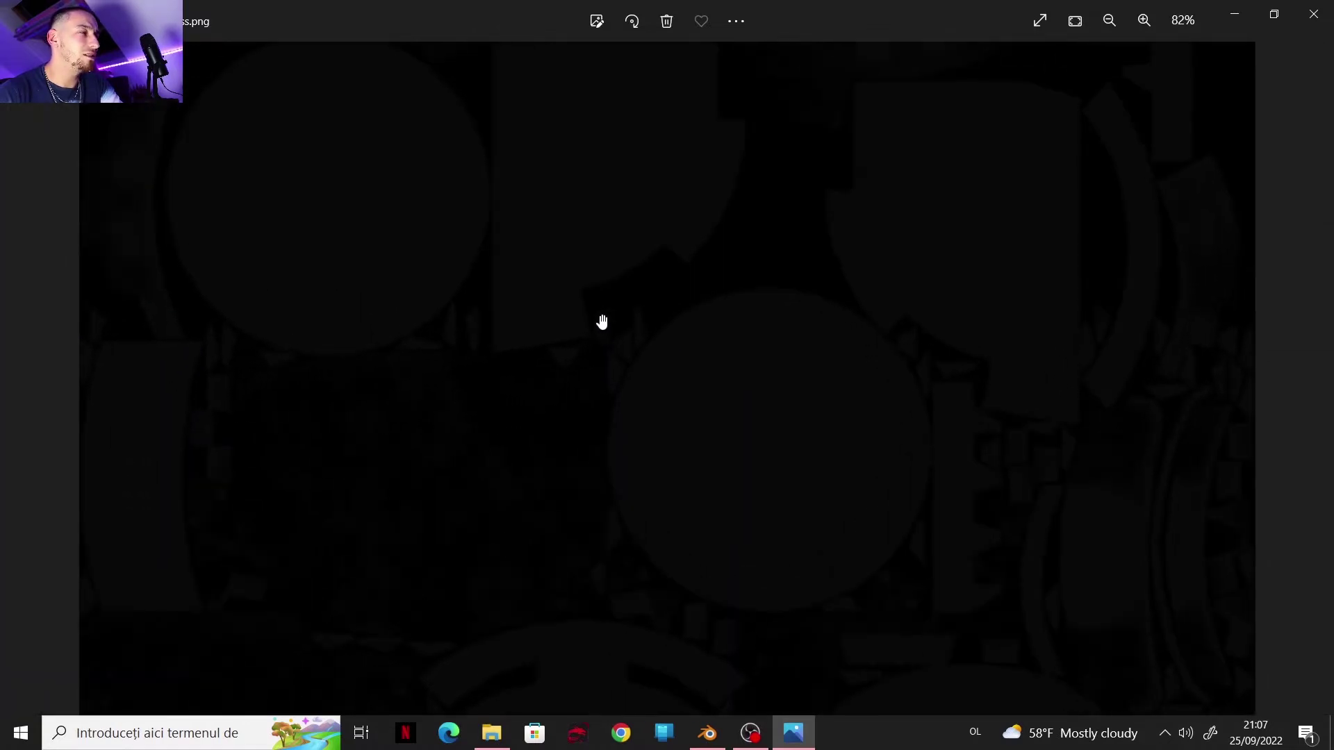
drag(602, 321, 480, 349)
scroll(448, 347, up, 1)
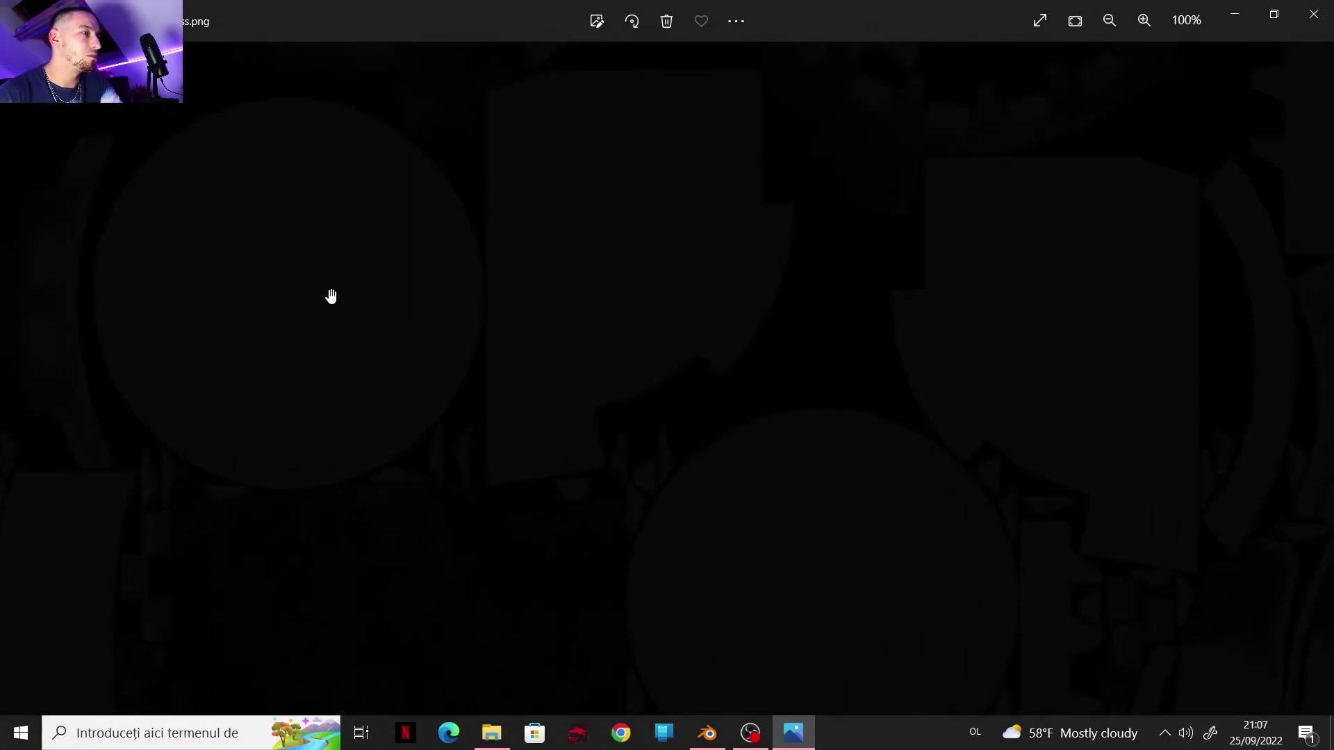
scroll(489, 317, down, 2)
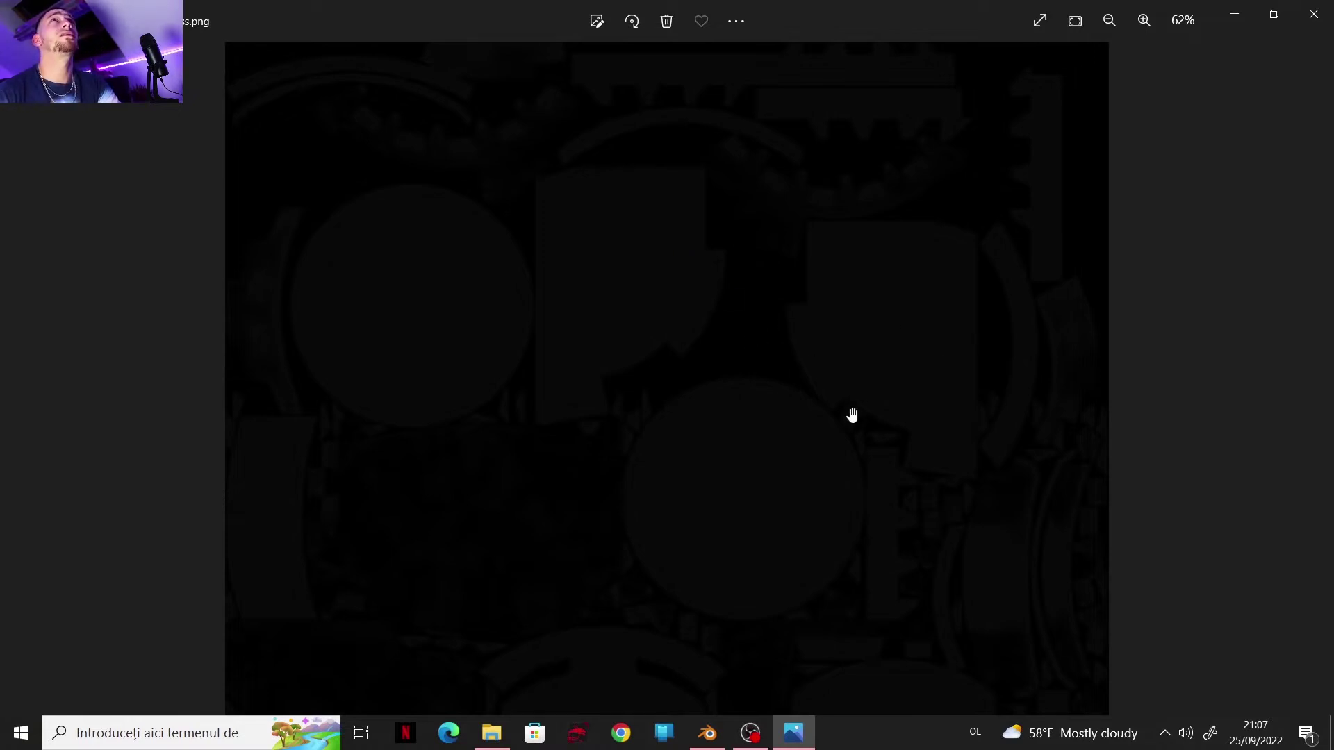
scroll(852, 415, up, 2)
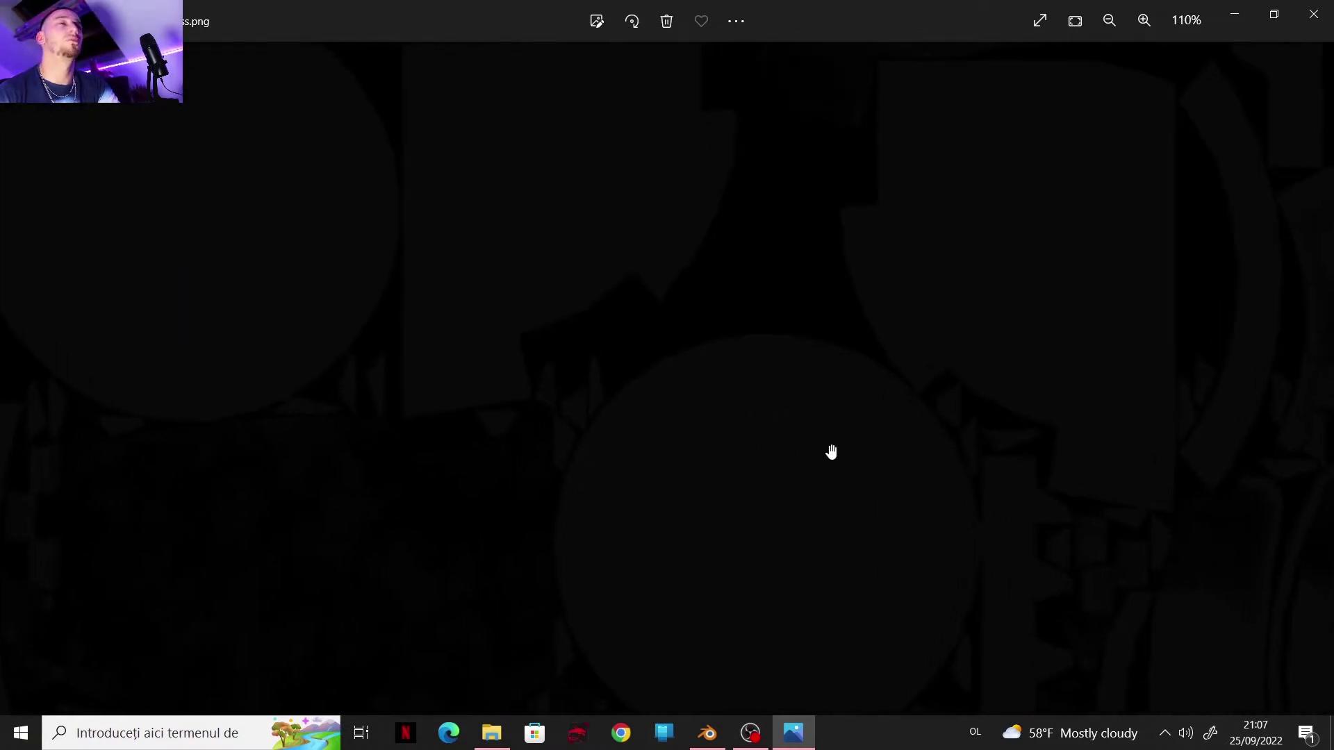
Display the baked diffuse map and inspect the green paint and worn metal colours across its UV islands.
click(1309, 379)
scroll(693, 502, up, 2)
scroll(693, 502, up, 3)
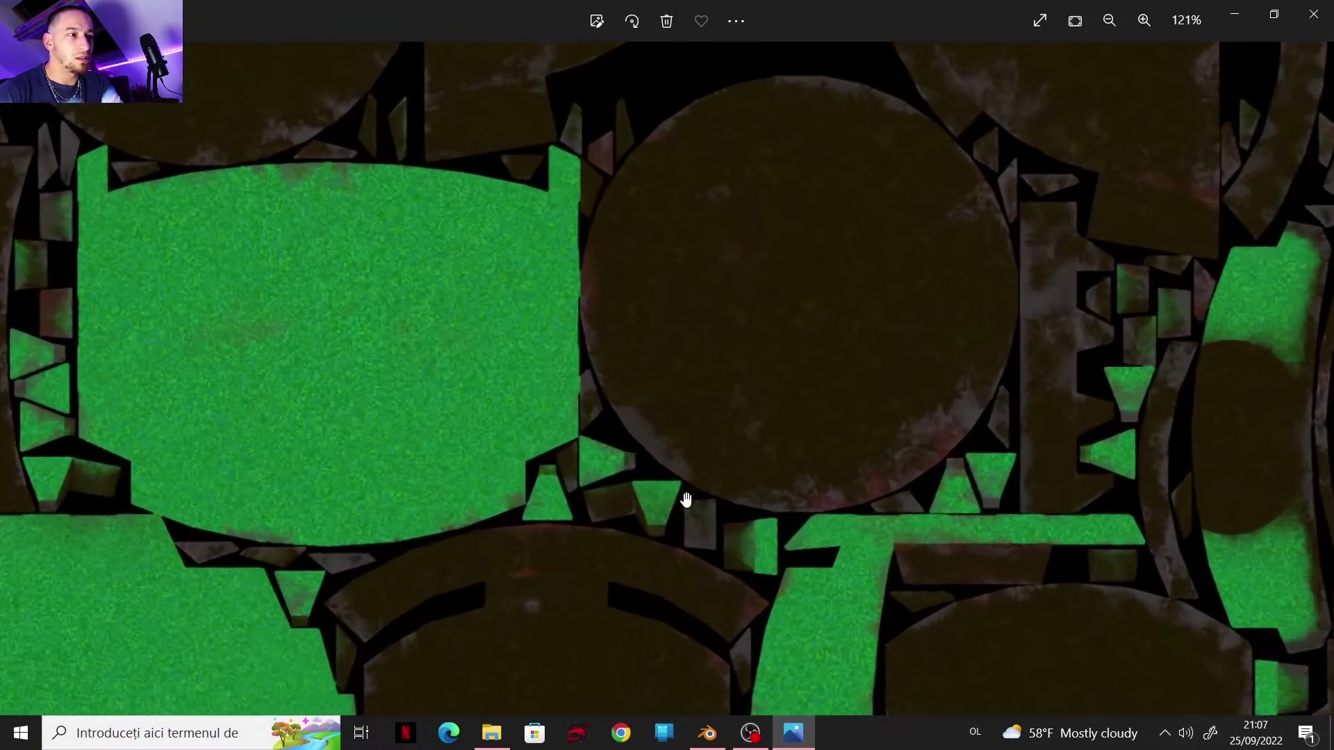
scroll(715, 393, down, 2)
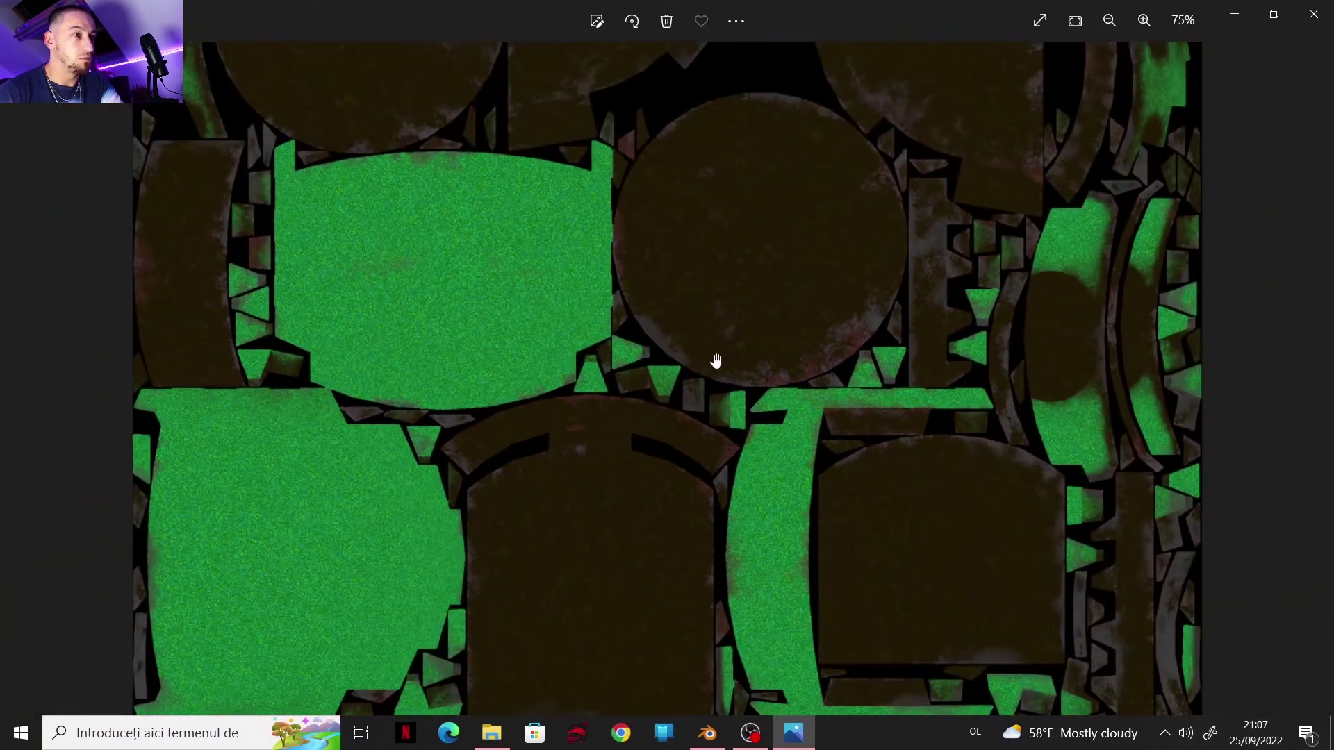
scroll(810, 447, up, 2)
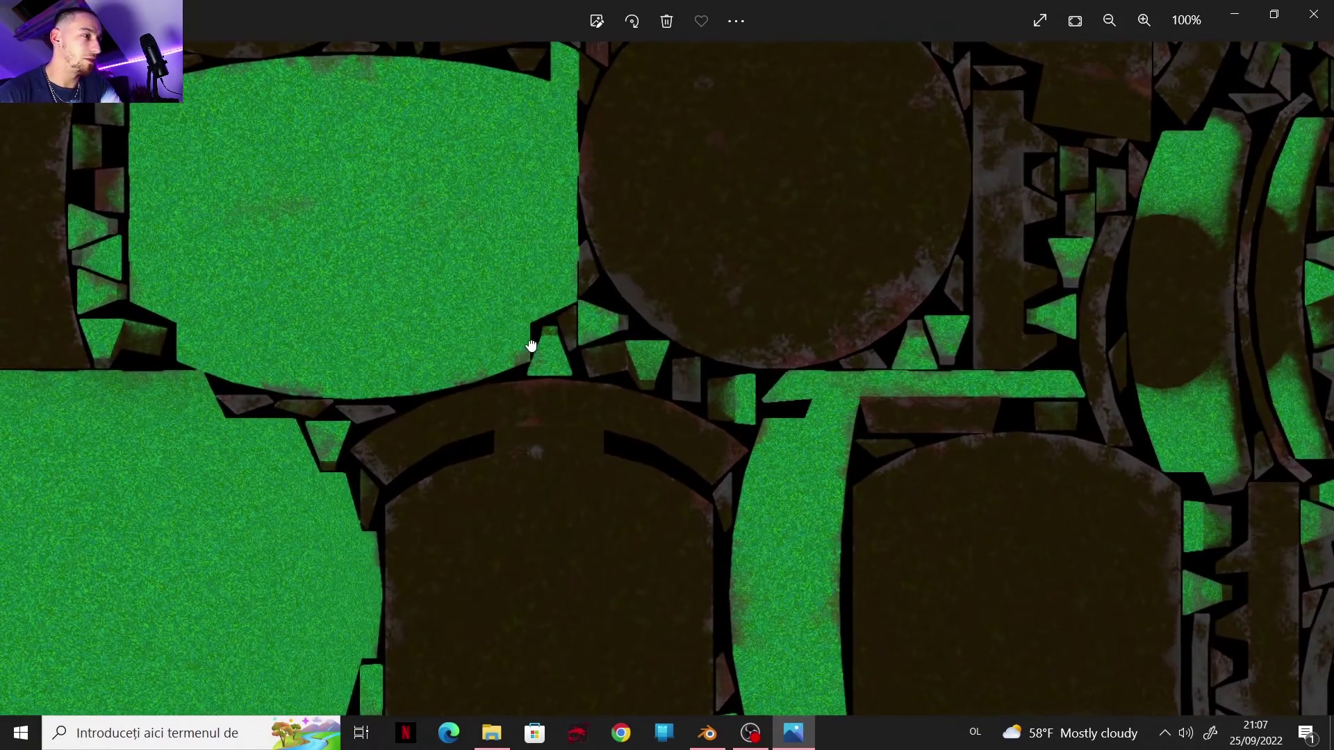
scroll(661, 426, down, 3)
scroll(663, 428, up, 5)
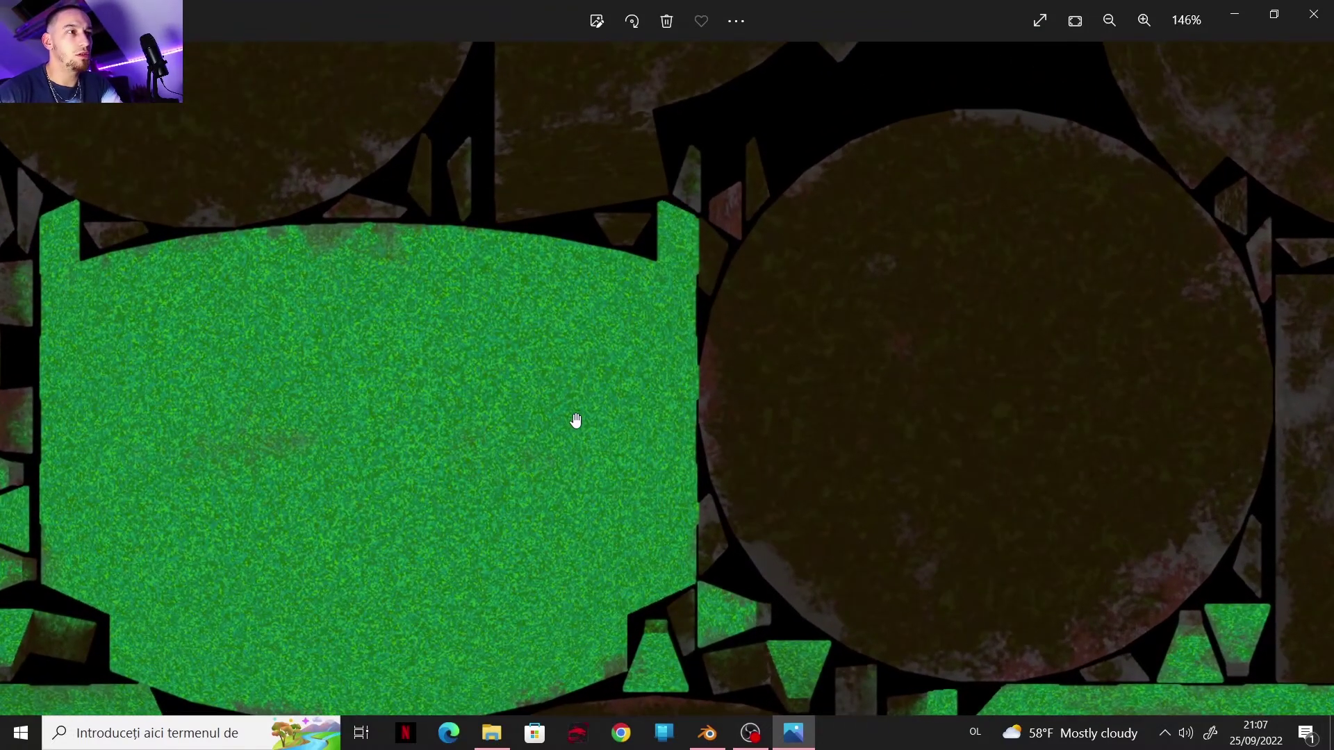
scroll(1105, 348, down, 2)
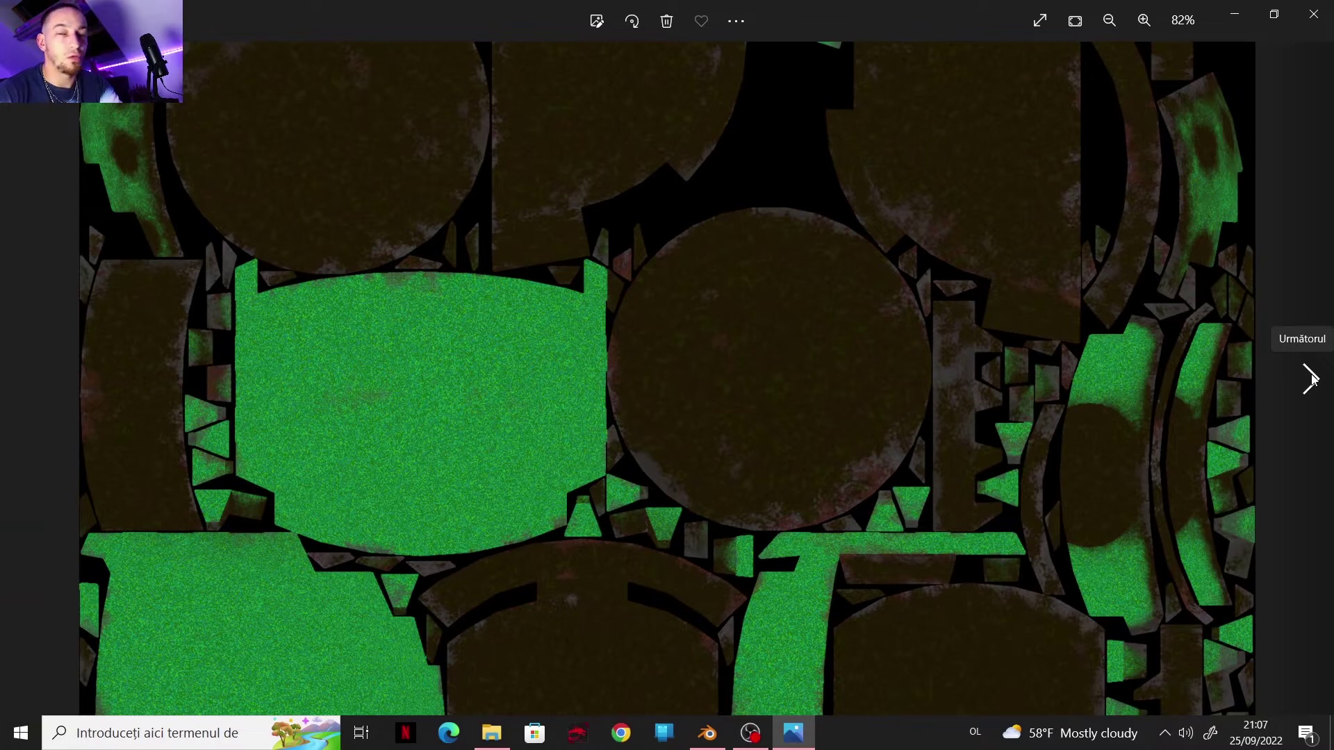
Display the baked metallic map and examine the edge wear on the round and surrounding UV islands.
click(1310, 378)
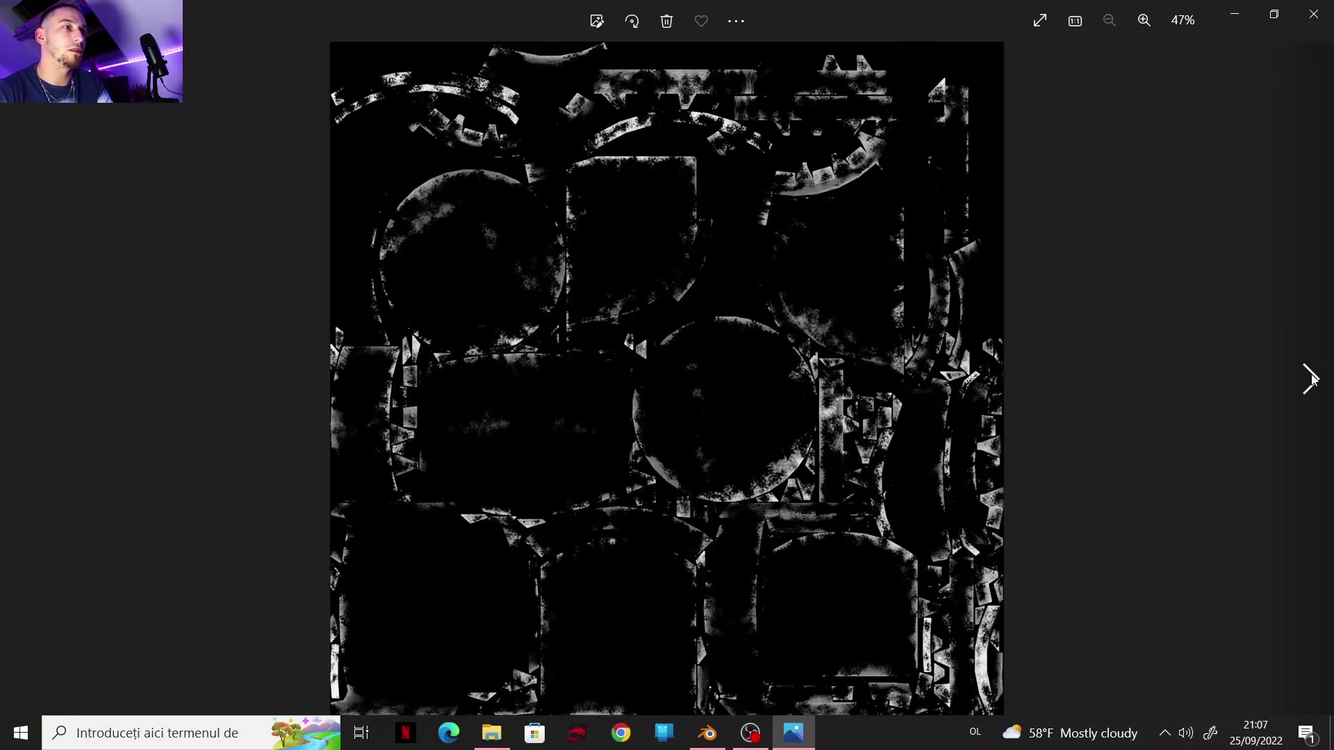
scroll(1053, 434, up, 5)
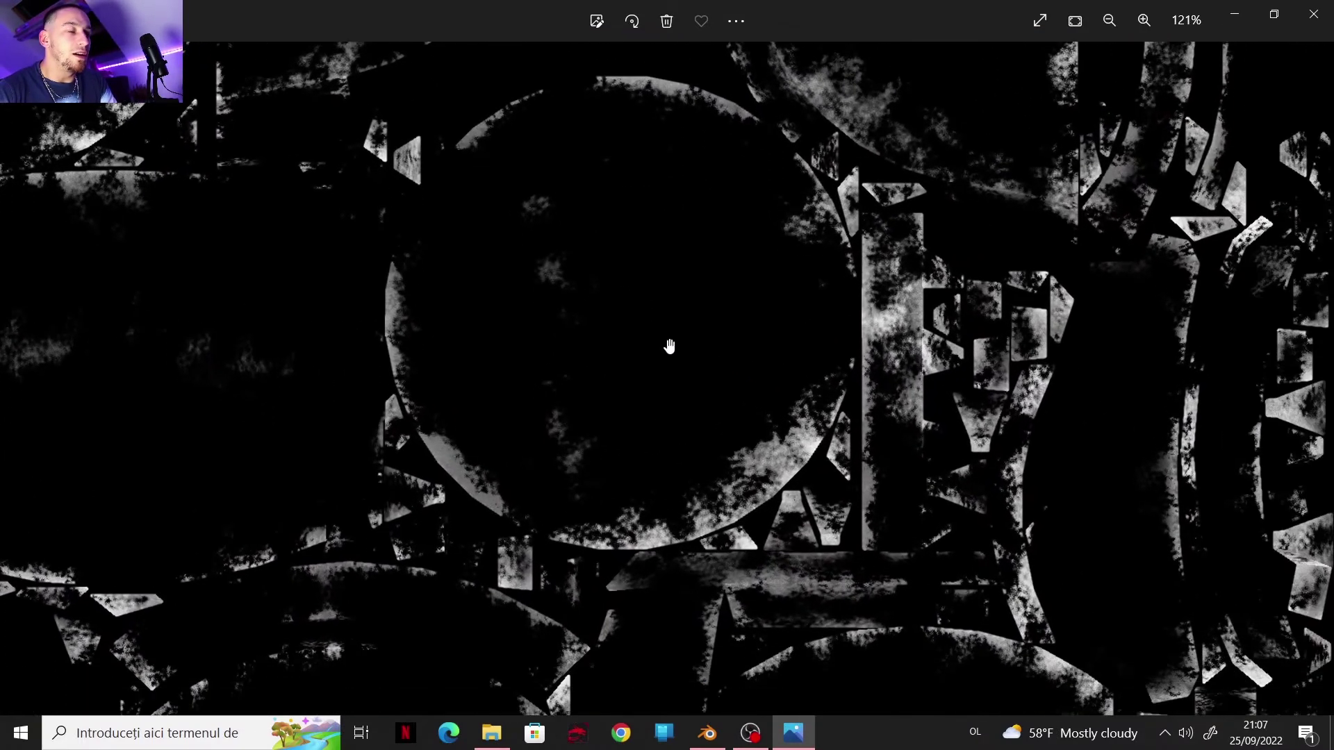
scroll(779, 387, down, 4)
scroll(803, 402, up, 9)
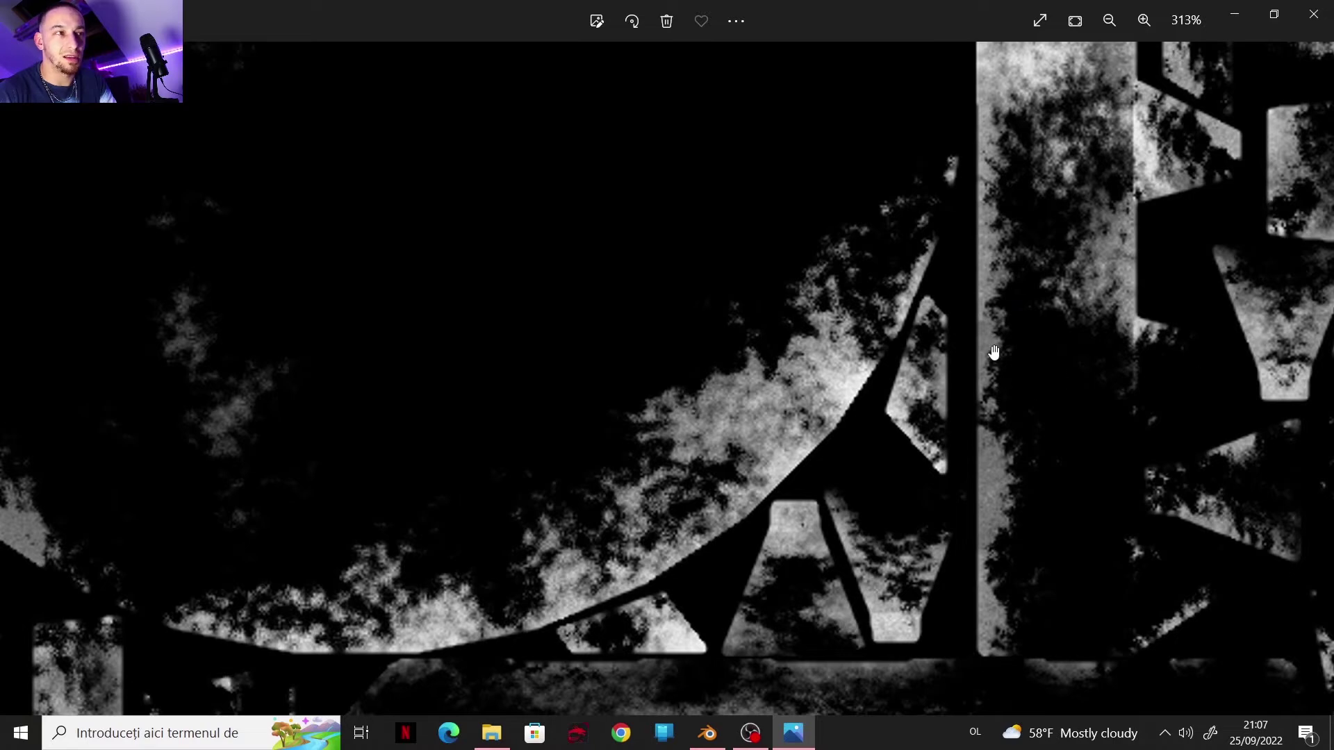
scroll(848, 398, down, 8)
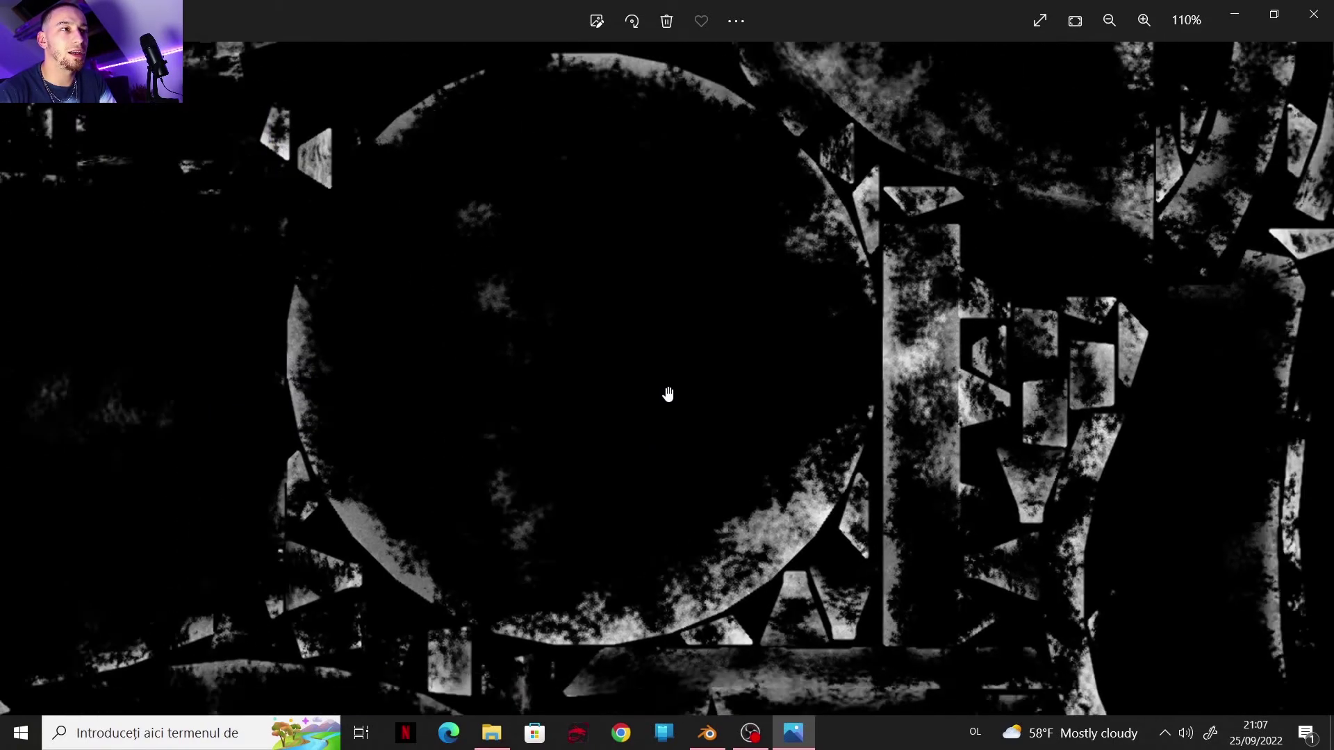
scroll(666, 394, down, 2)
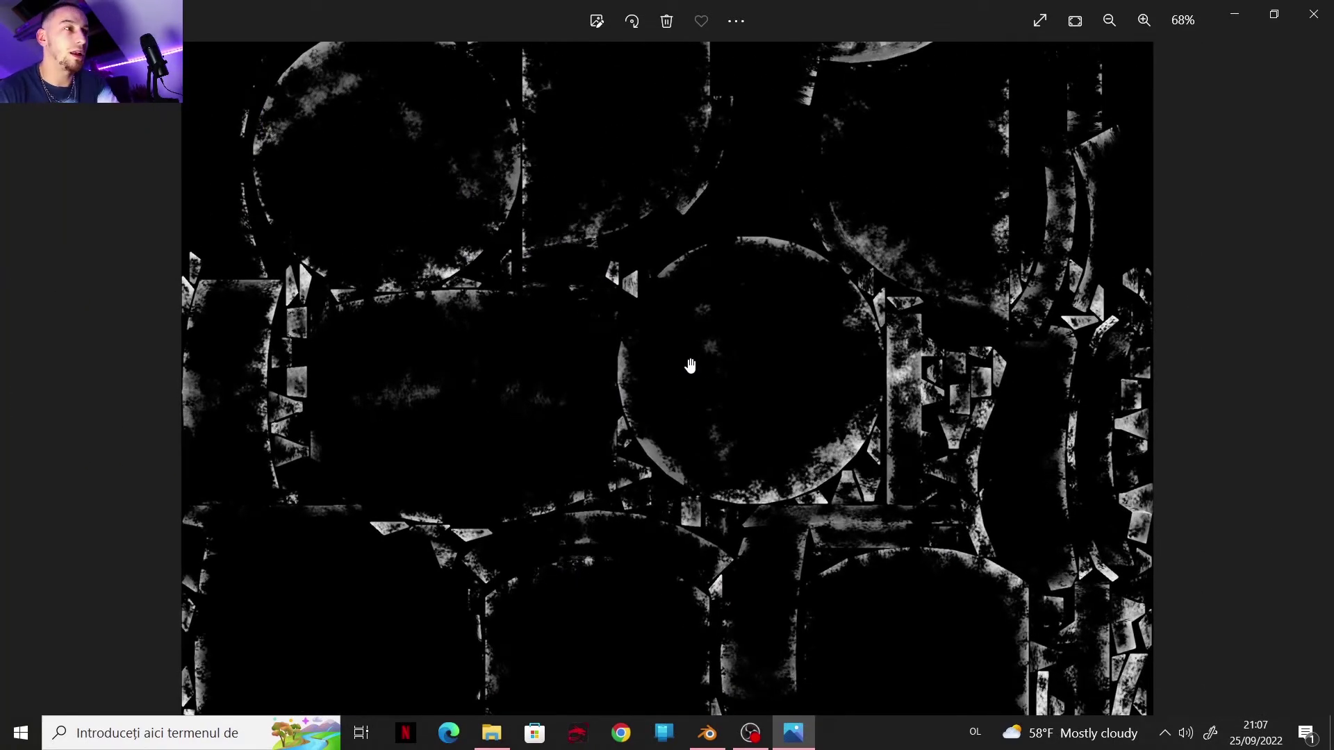
scroll(743, 401, up, 3)
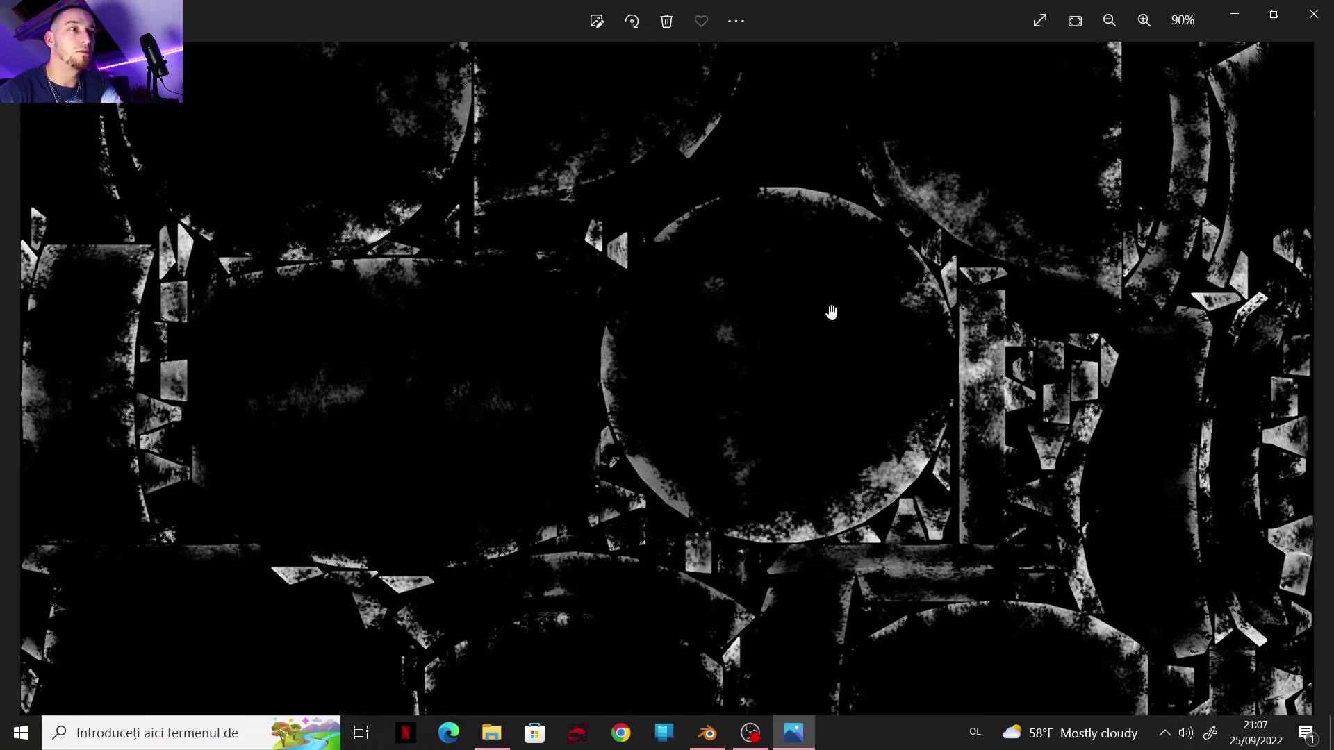
scroll(742, 325, down, 3)
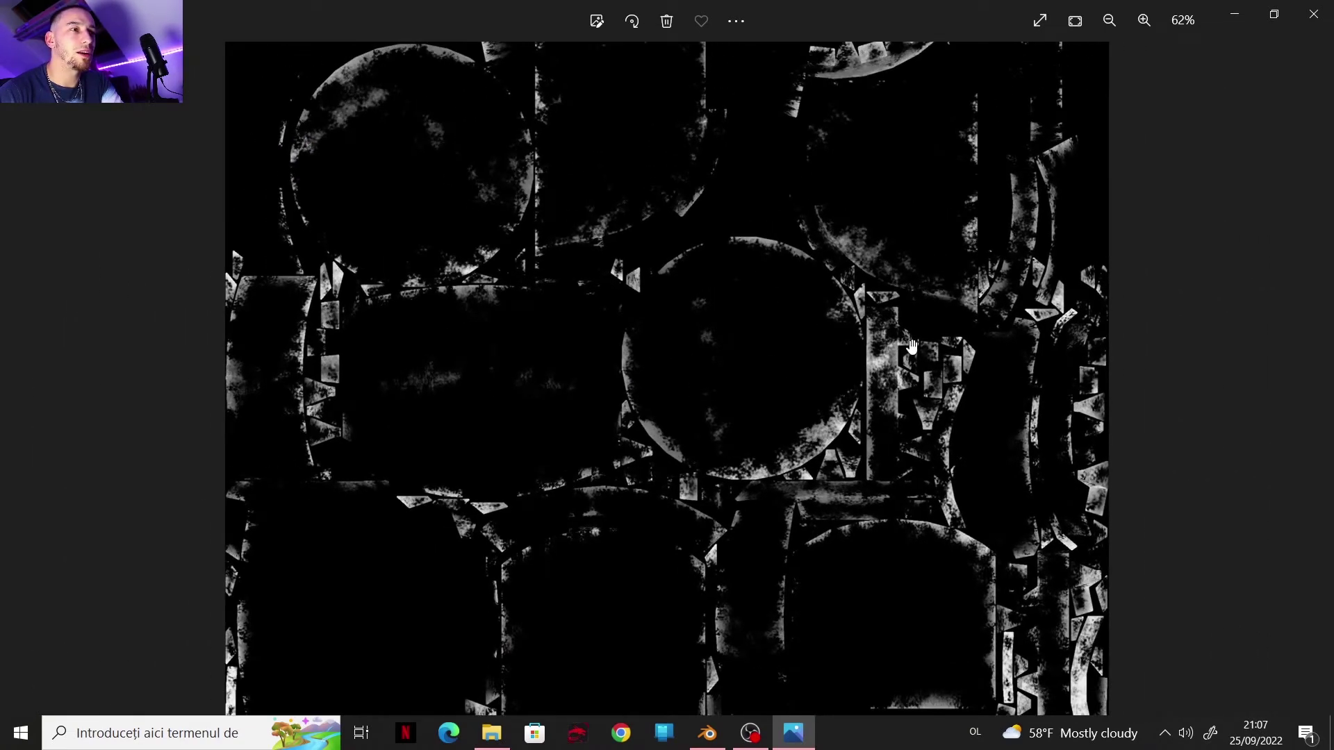
scroll(912, 346, down, 2)
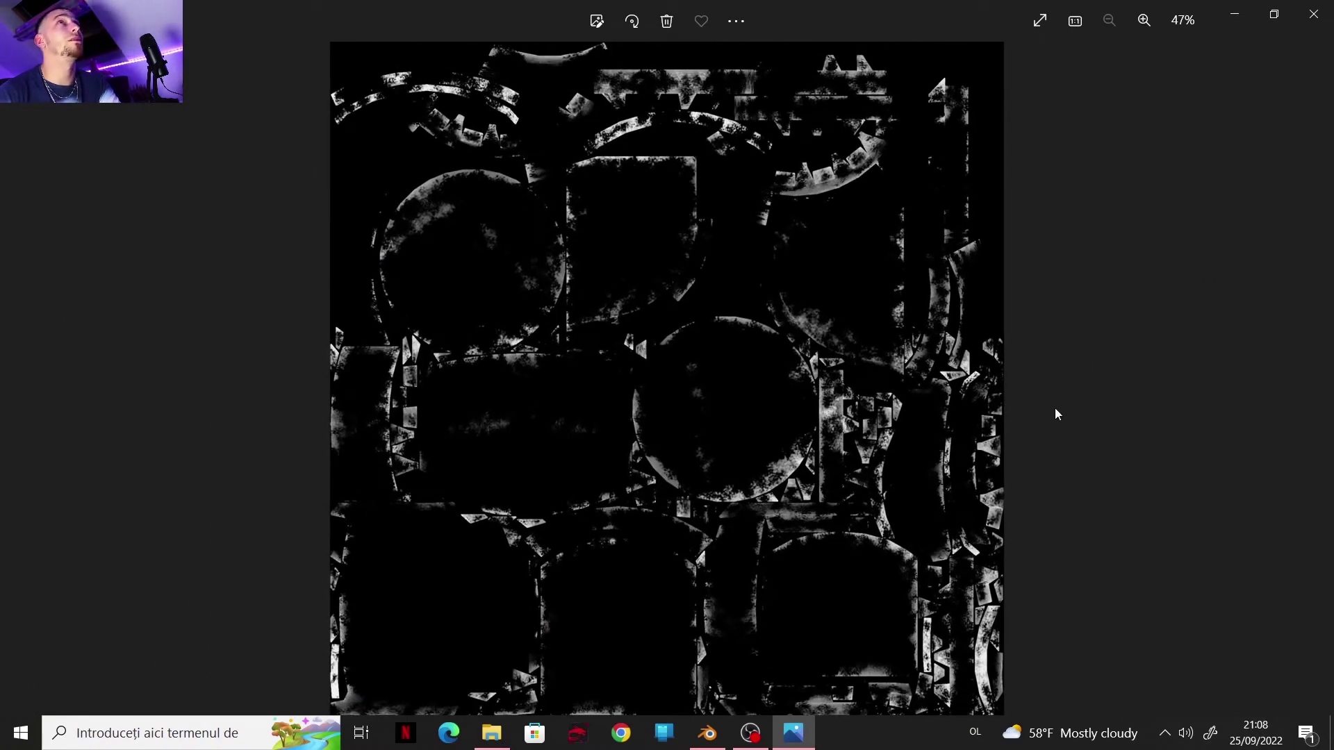
View the baked normal map and examine the detail of the roughness map that follows it.
click(1308, 378)
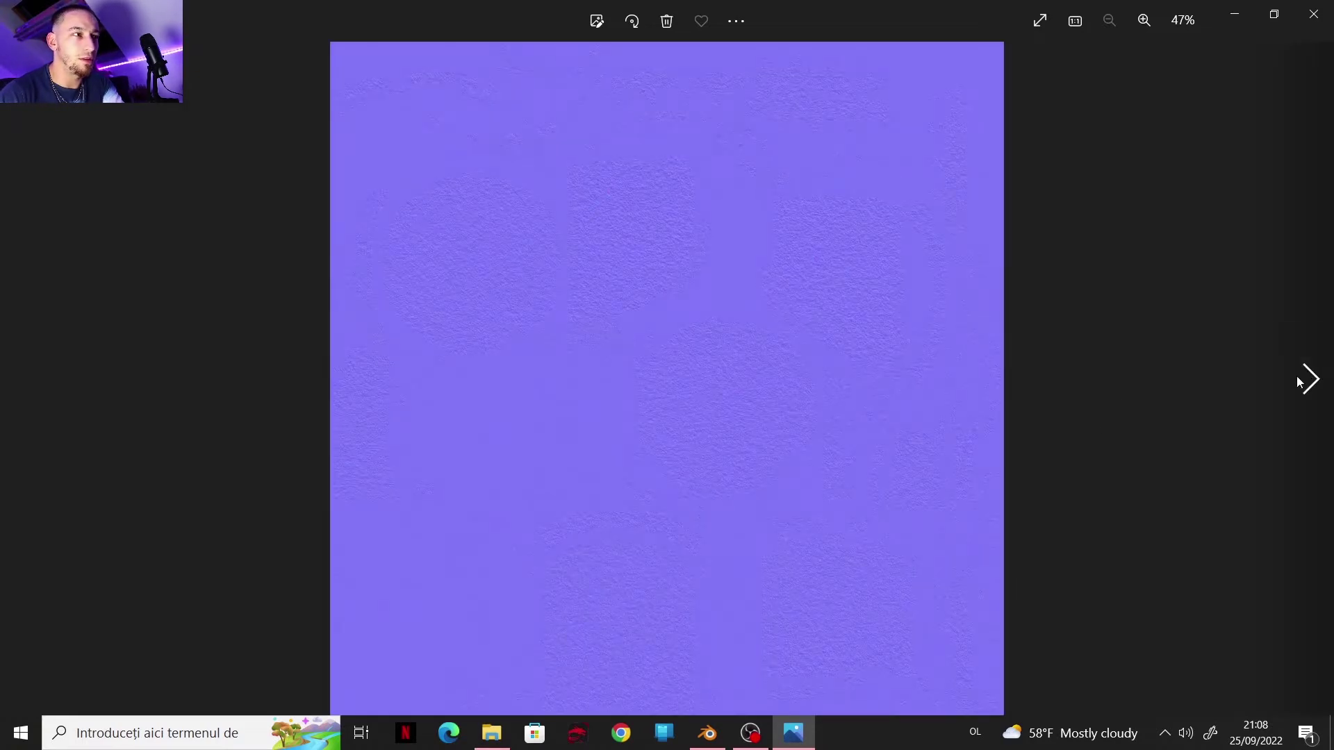
click(1310, 379)
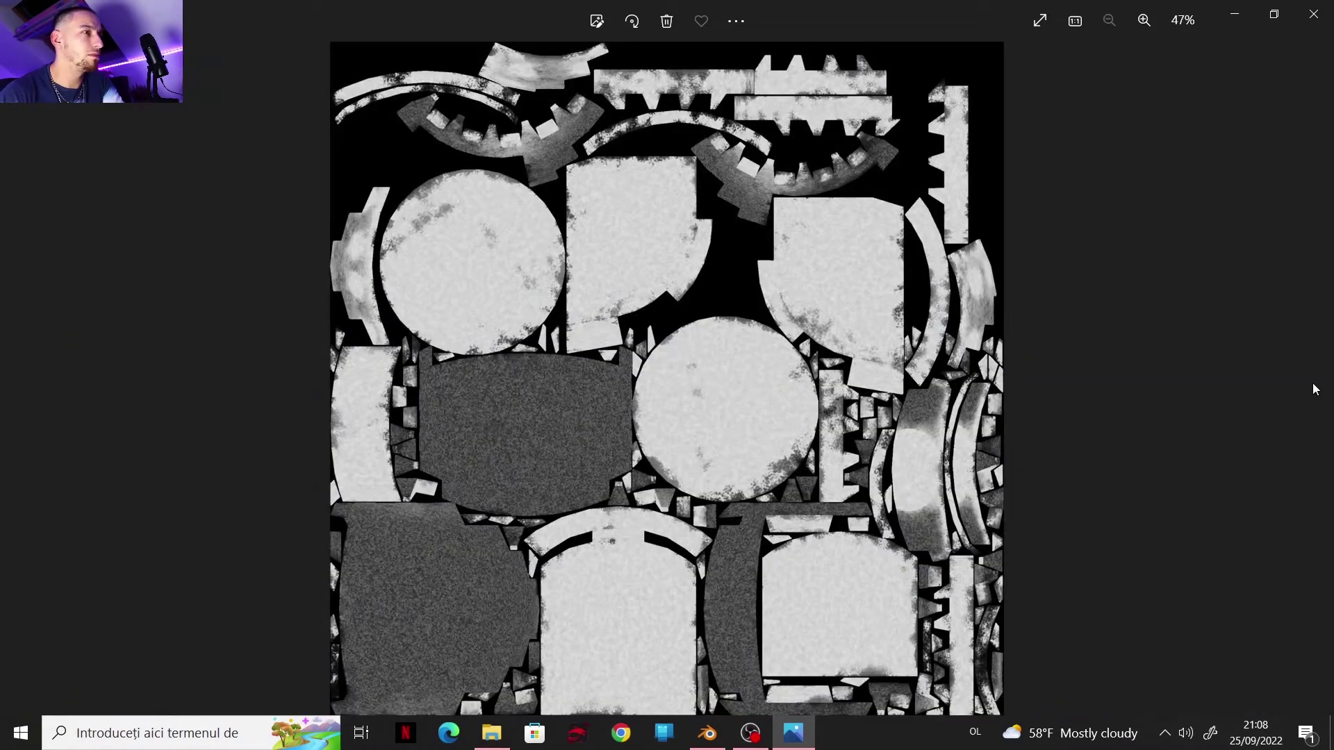
scroll(715, 364, up, 6)
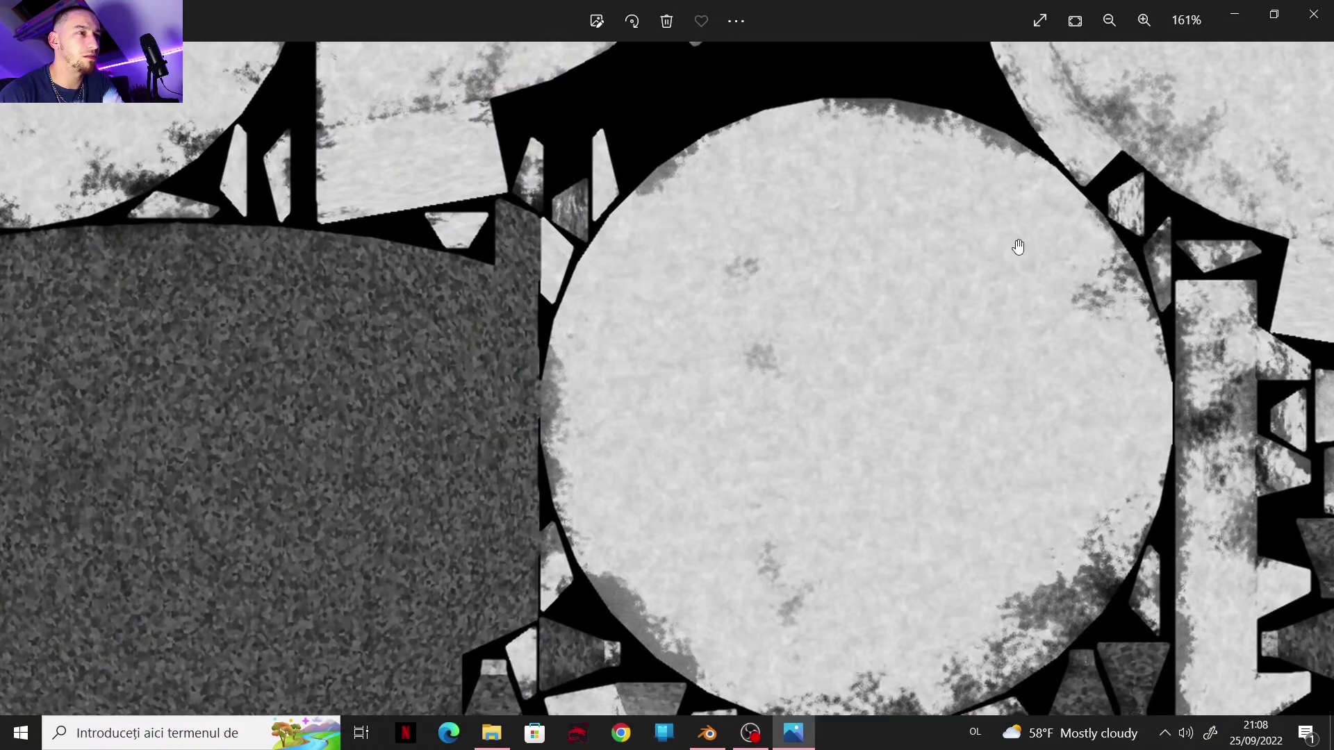
scroll(1317, 376, down, 6)
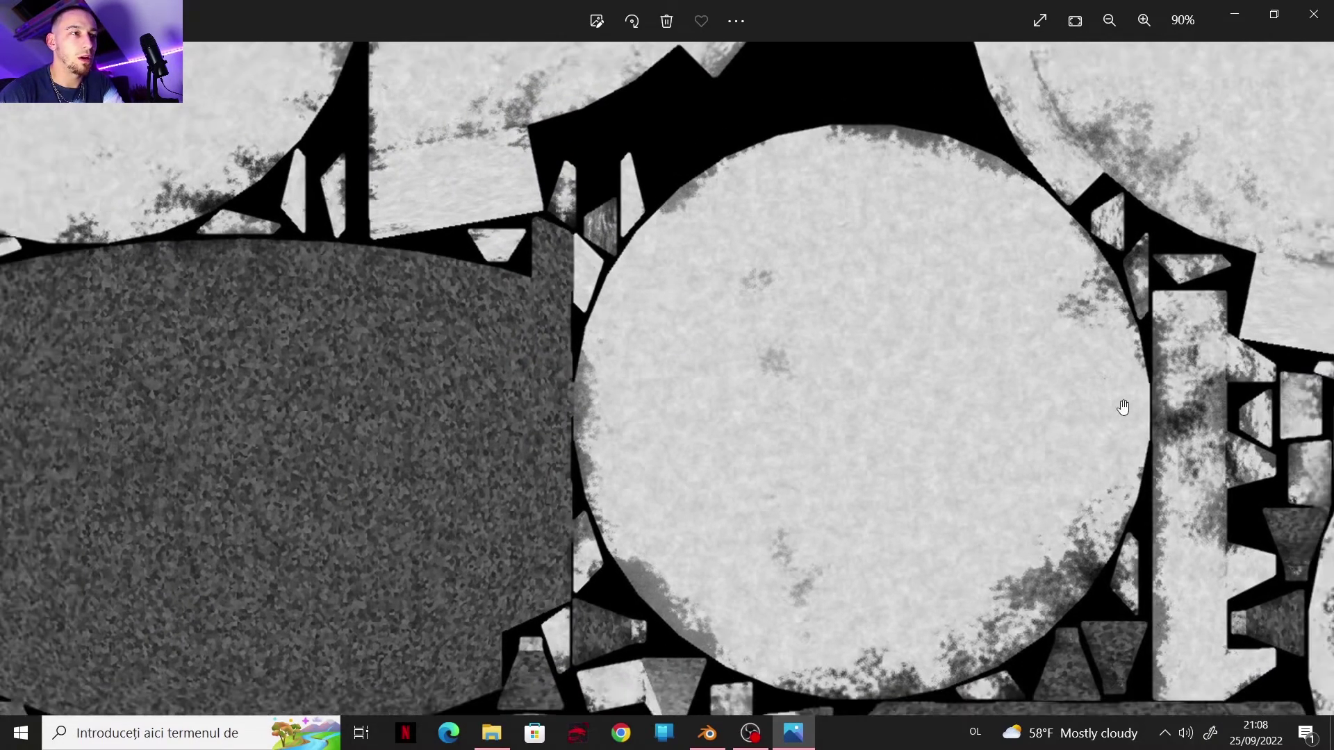
Close the image viewer, switch back to Blender from File Explorer and review Principled Baker's output settings.
click(1313, 14)
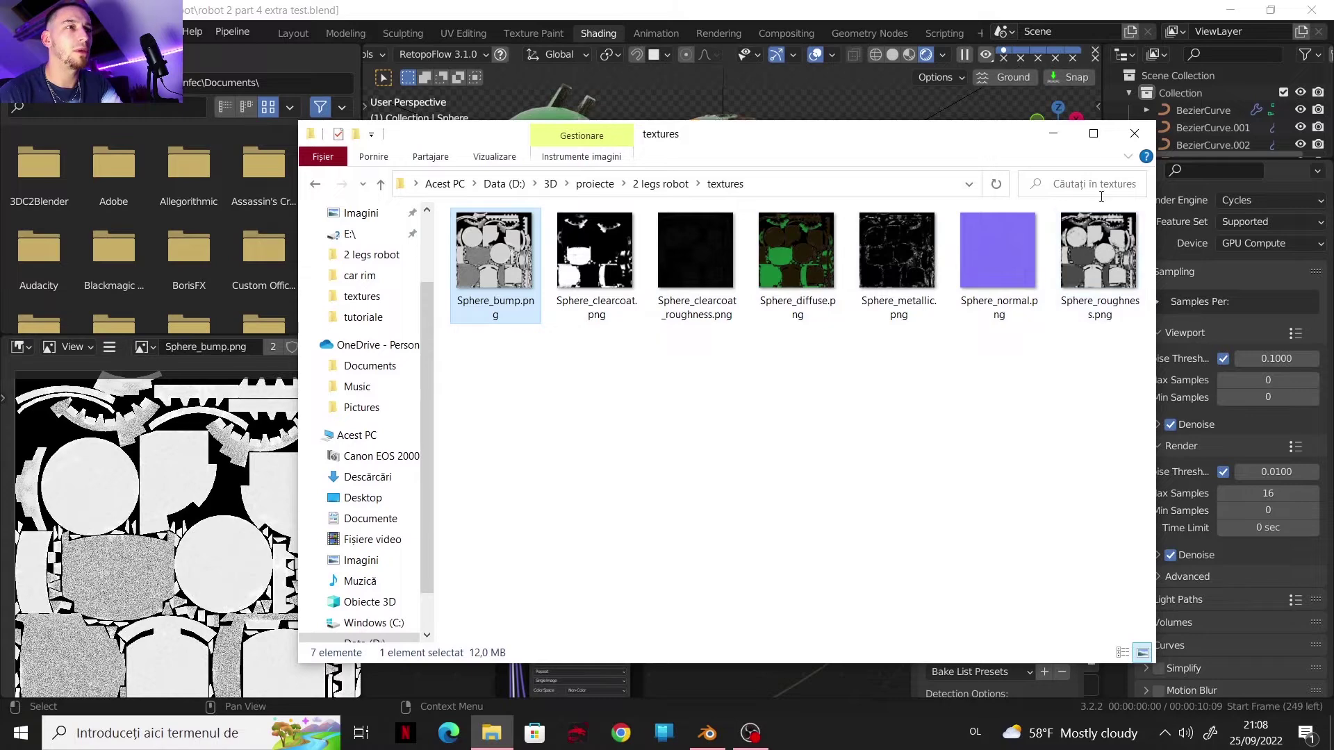
click(1066, 141)
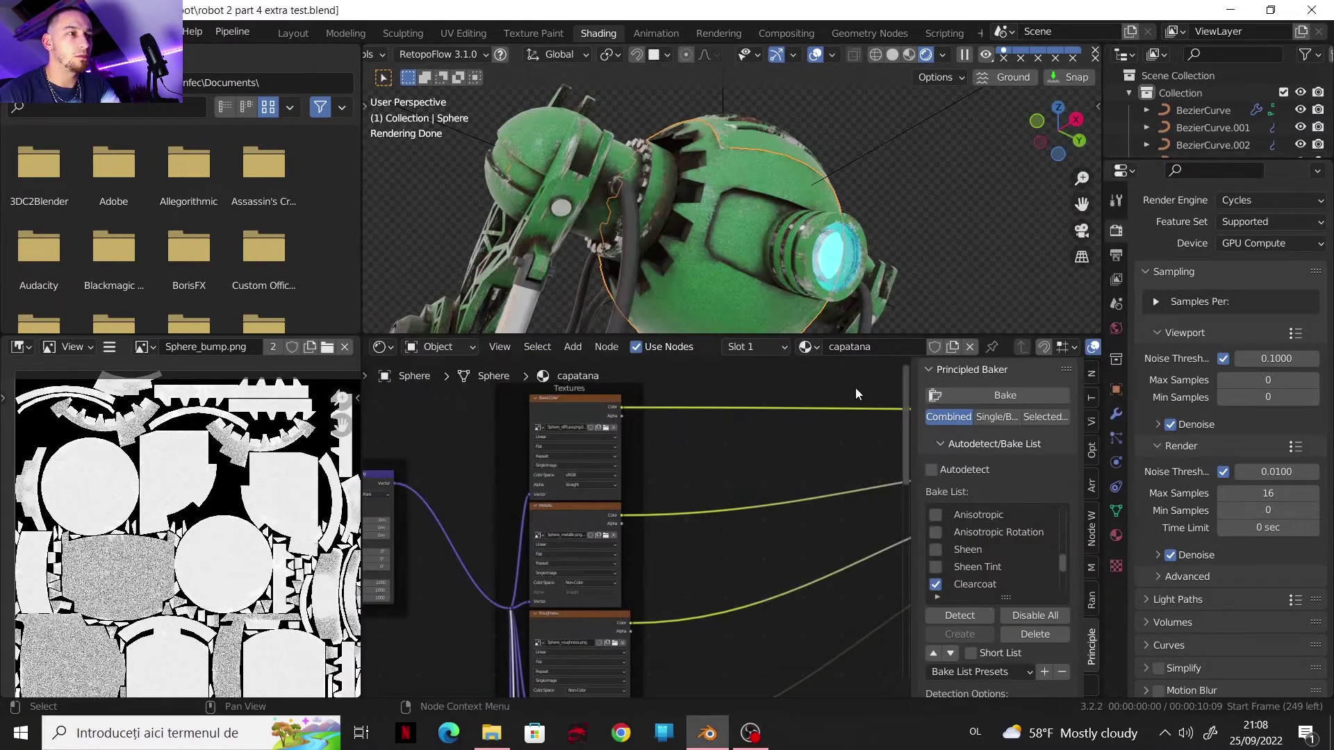
middle_drag(701, 531, 659, 486)
scroll(691, 493, down, 2)
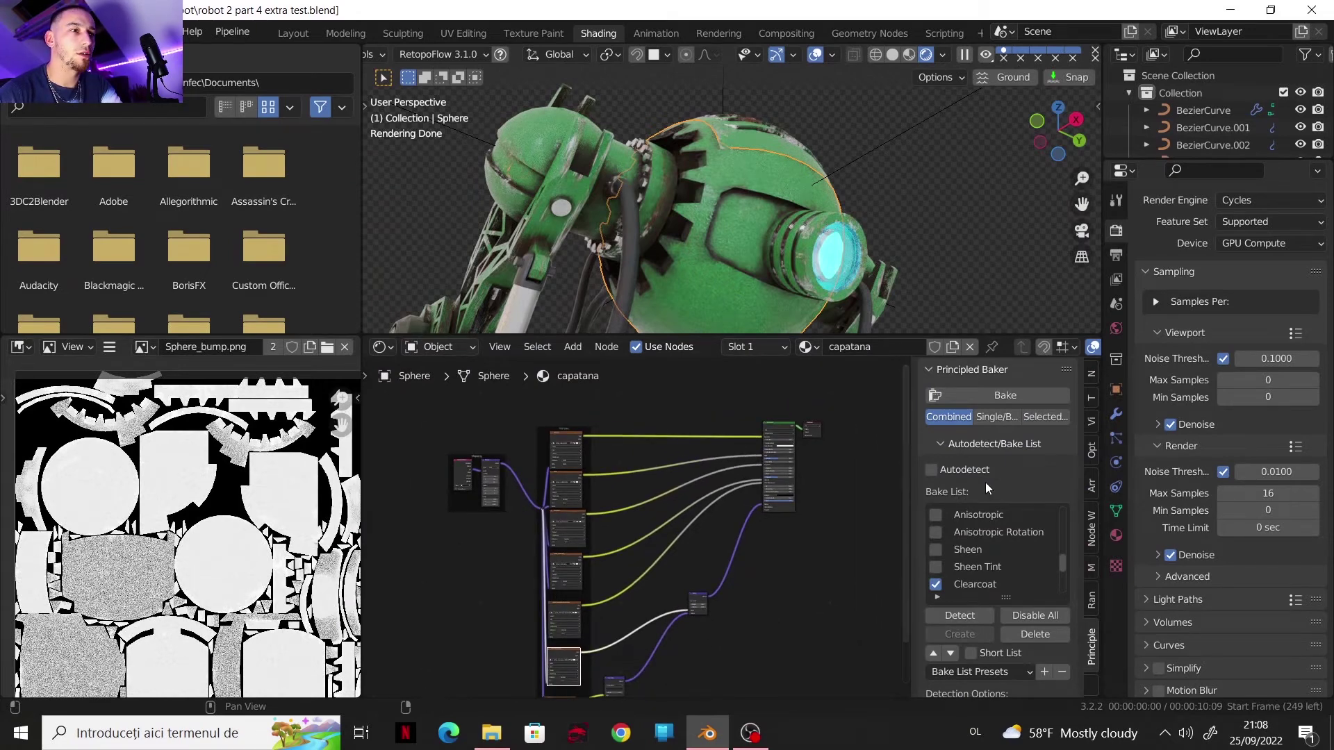
scroll(981, 515, down, 6)
scroll(1002, 598, down, 10)
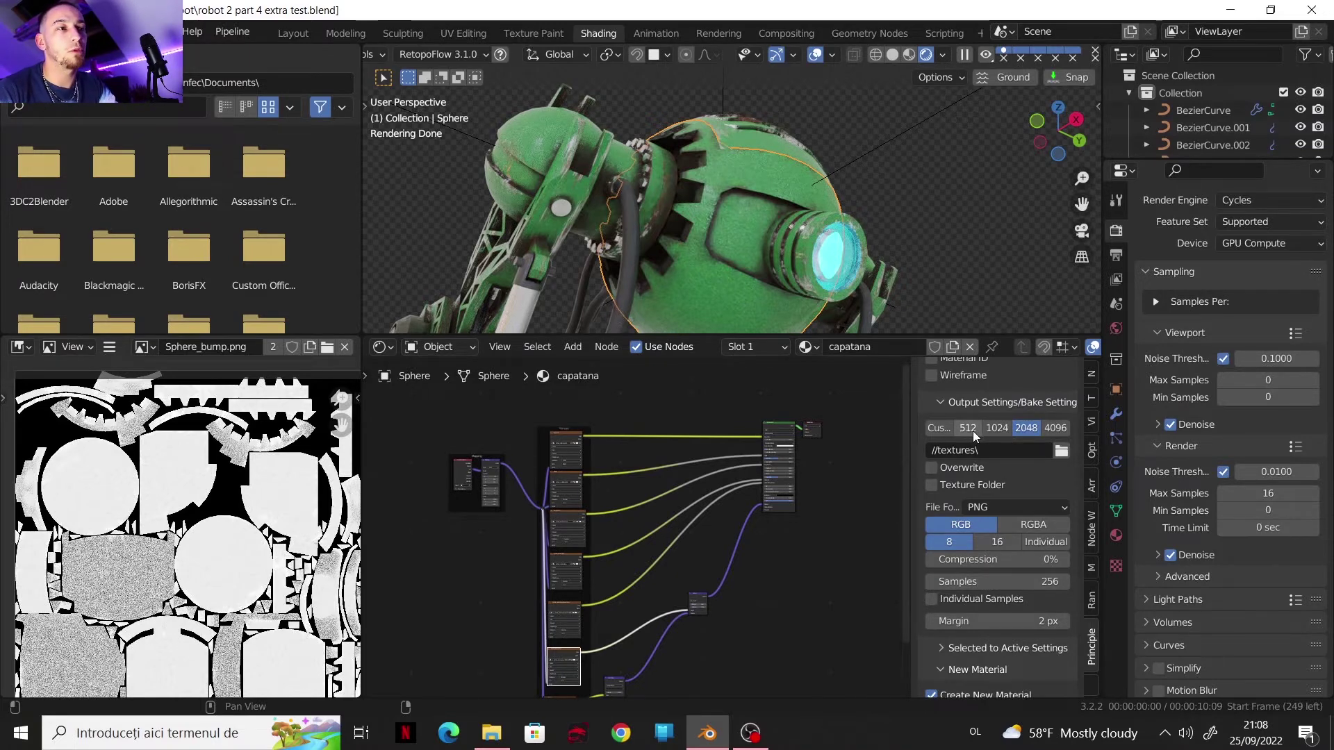
Inspect the materials on other robot parts by selecting a base-material piece and the clear metal ring, leaving nothing selected.
middle_drag(728, 242, 640, 189)
click(882, 203)
scroll(839, 231, up, 6)
scroll(815, 177, down, 3)
scroll(770, 225, down, 4)
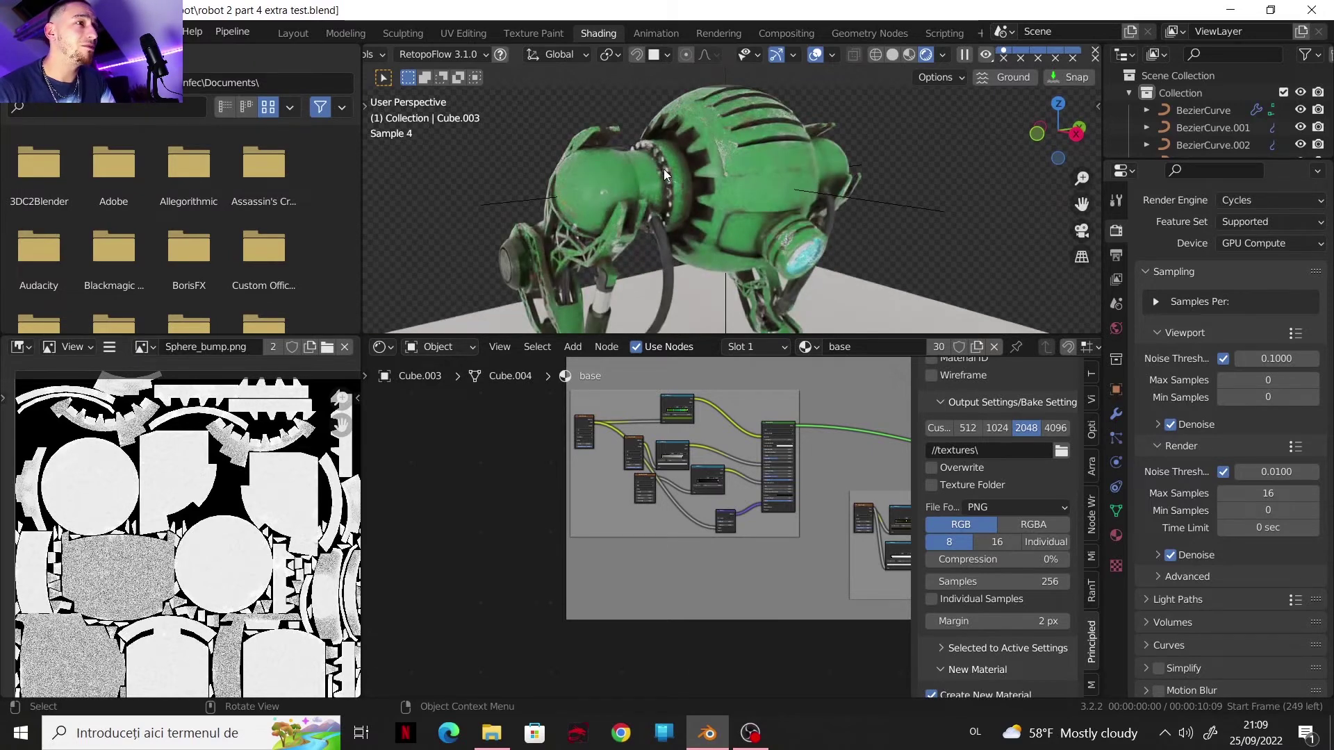
click(664, 173)
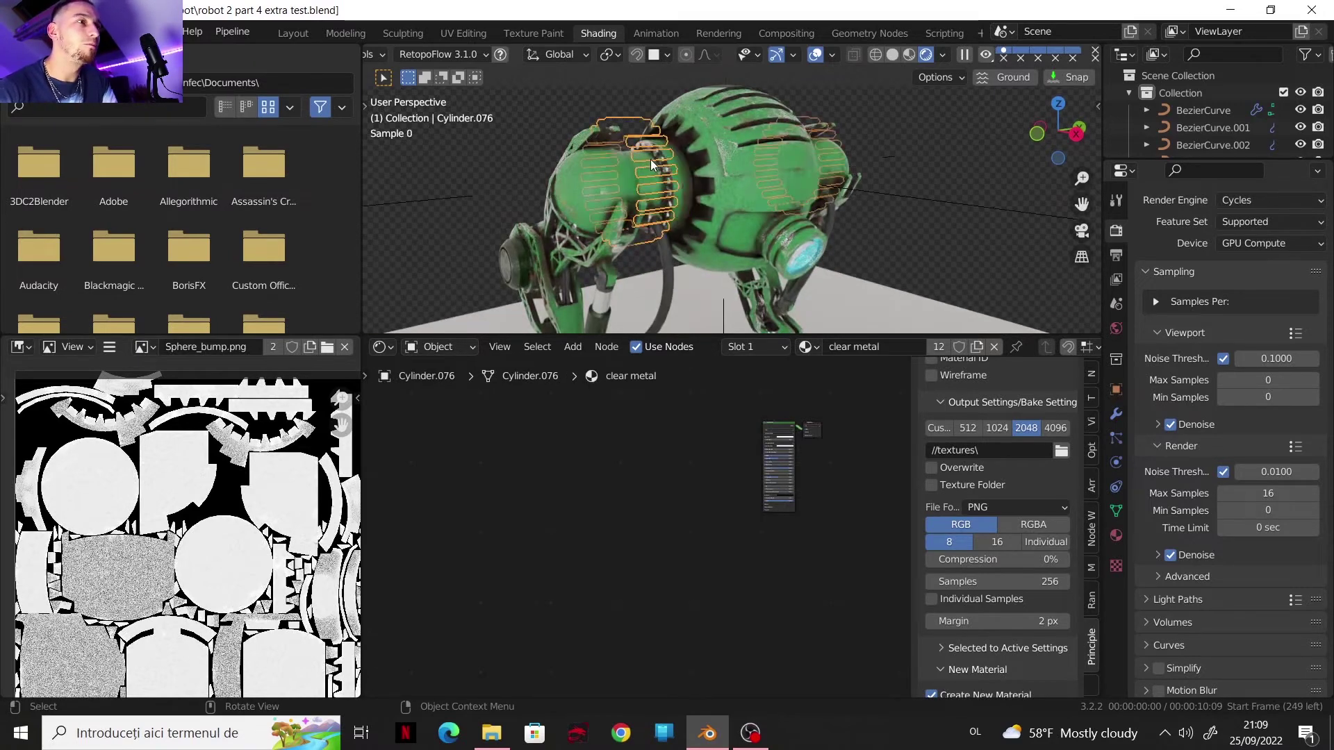
middle_drag(650, 159, 731, 145)
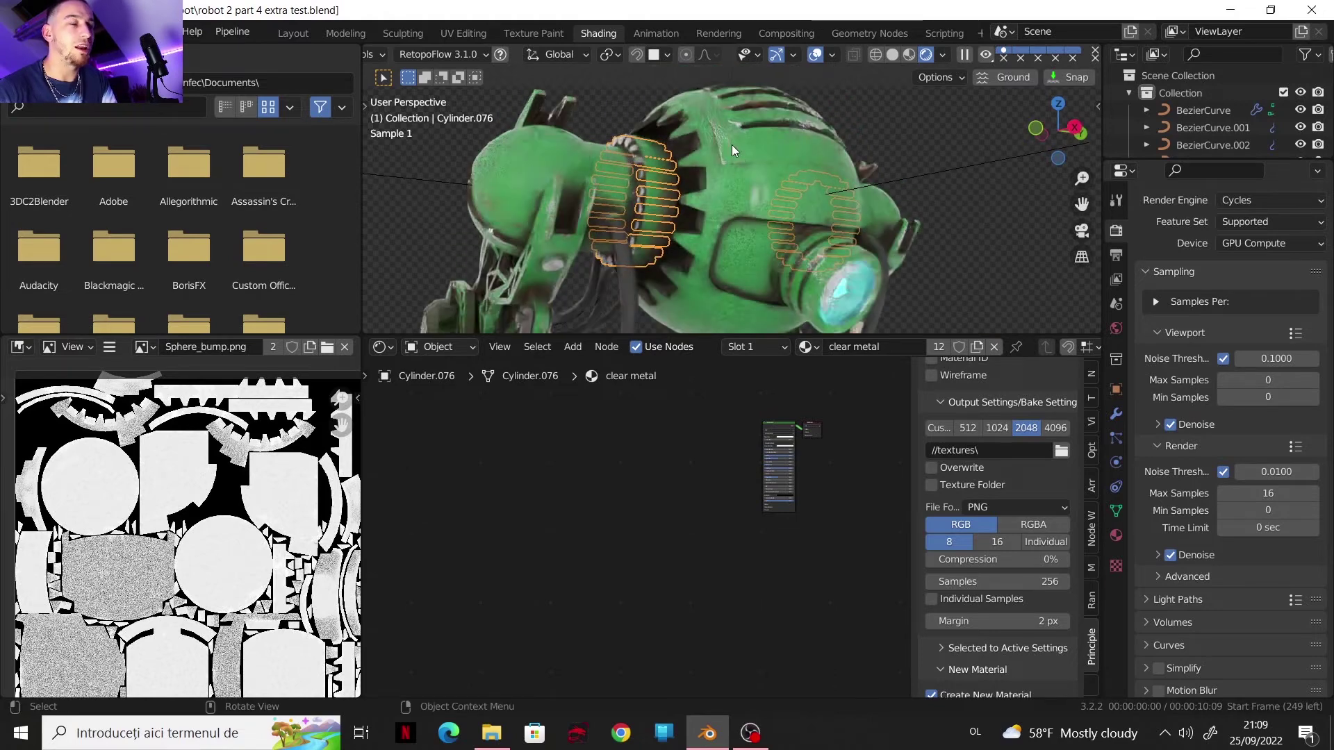
click(886, 147)
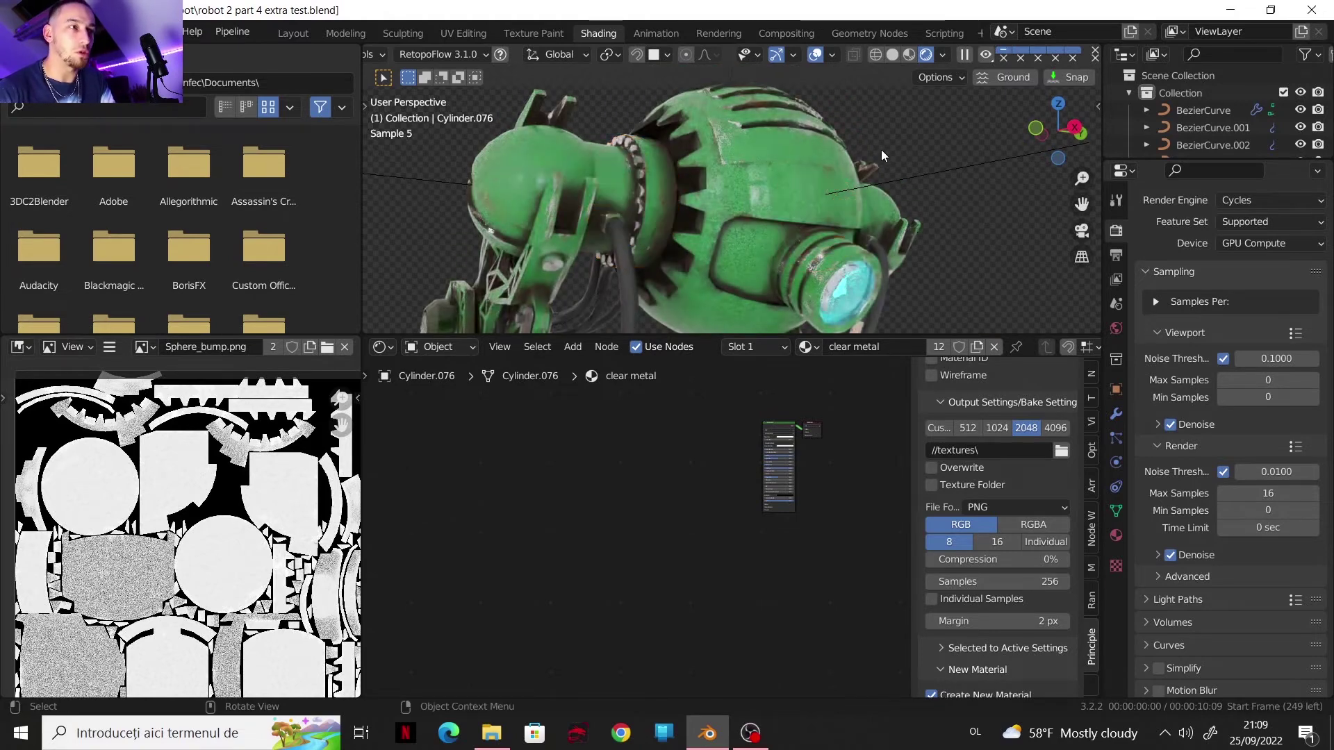
Select the robot's sphere body again and return to the bake list in its Principled Baker settings.
click(825, 203)
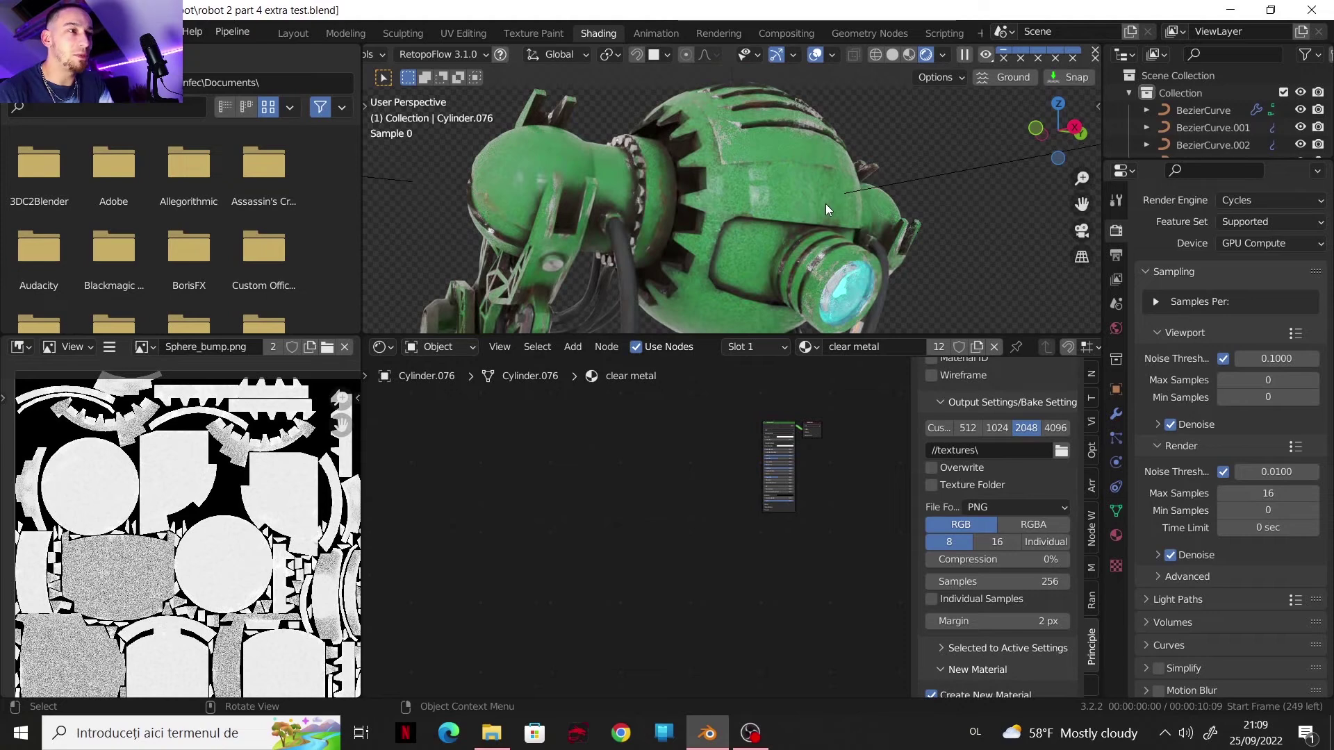
scroll(825, 203, up, 2)
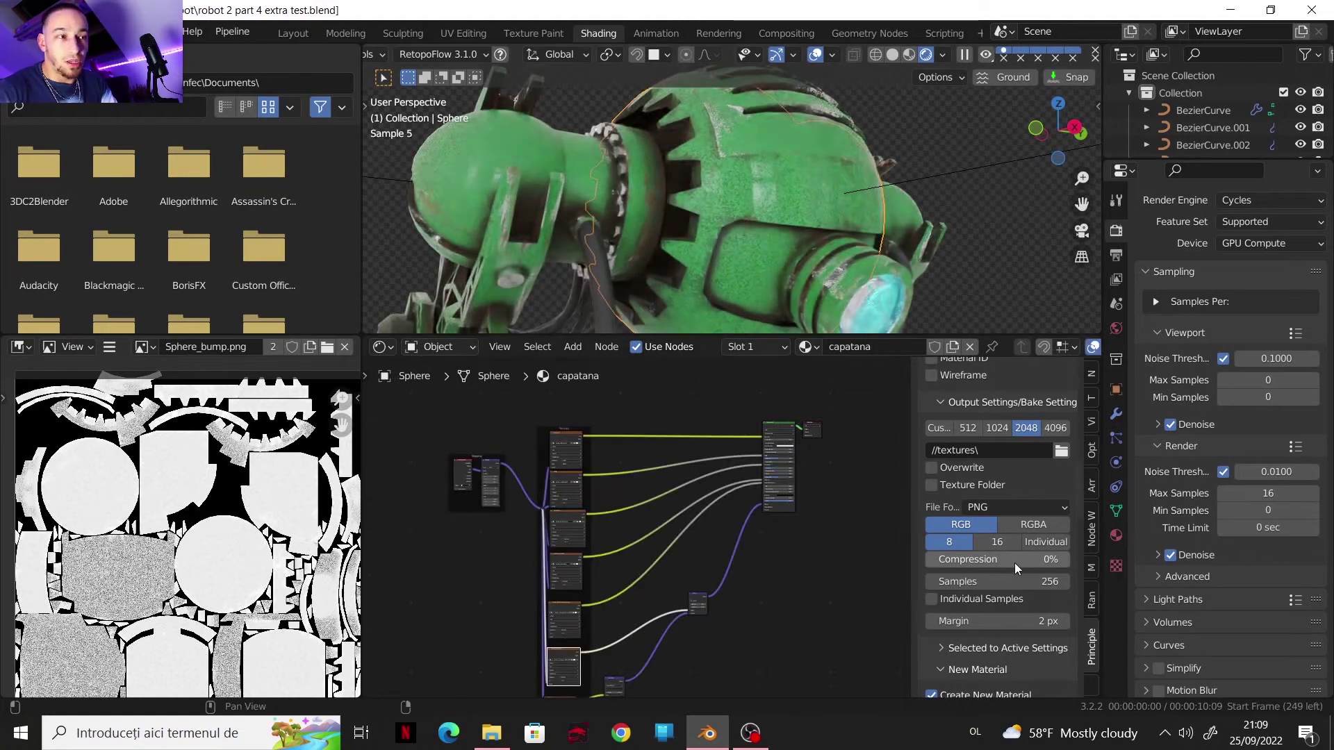
scroll(977, 498, up, 5)
scroll(977, 498, up, 10)
scroll(1254, 452, up, 2)
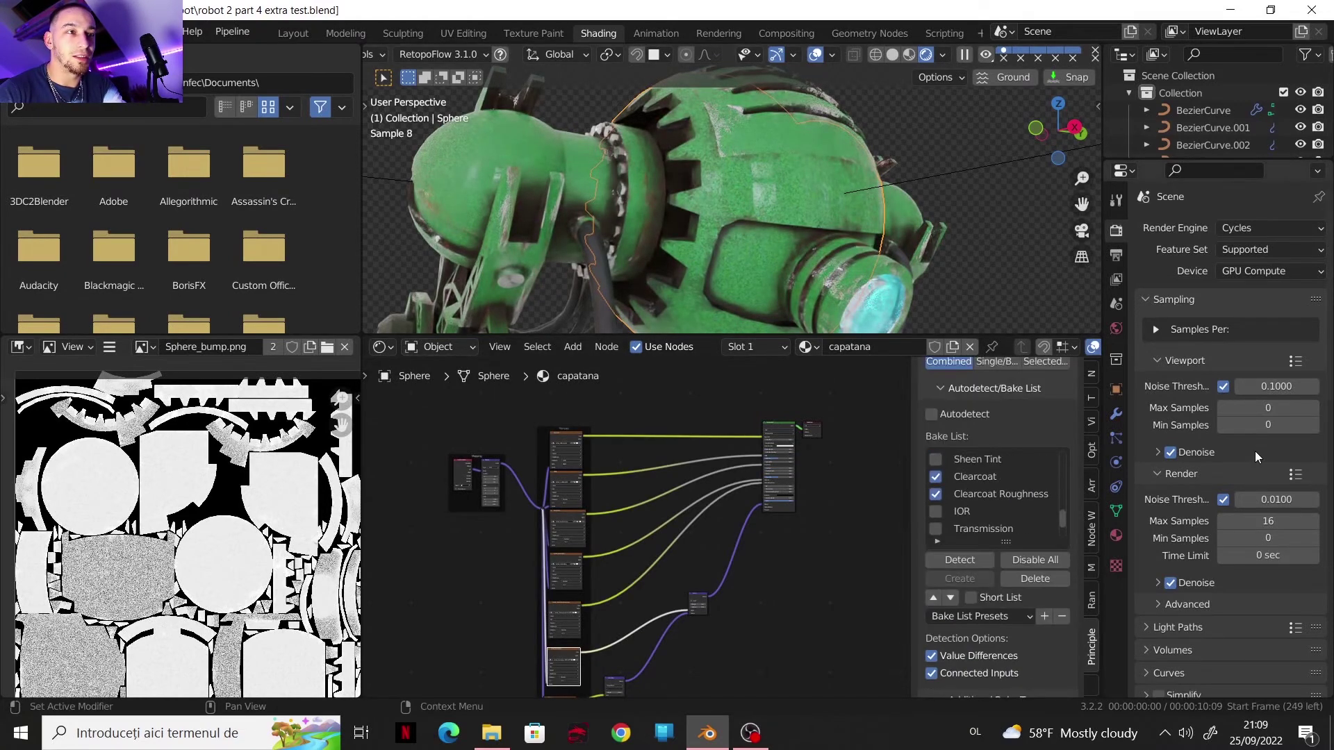
Set the Cycles render device to CPU.
click(1251, 271)
click(1256, 310)
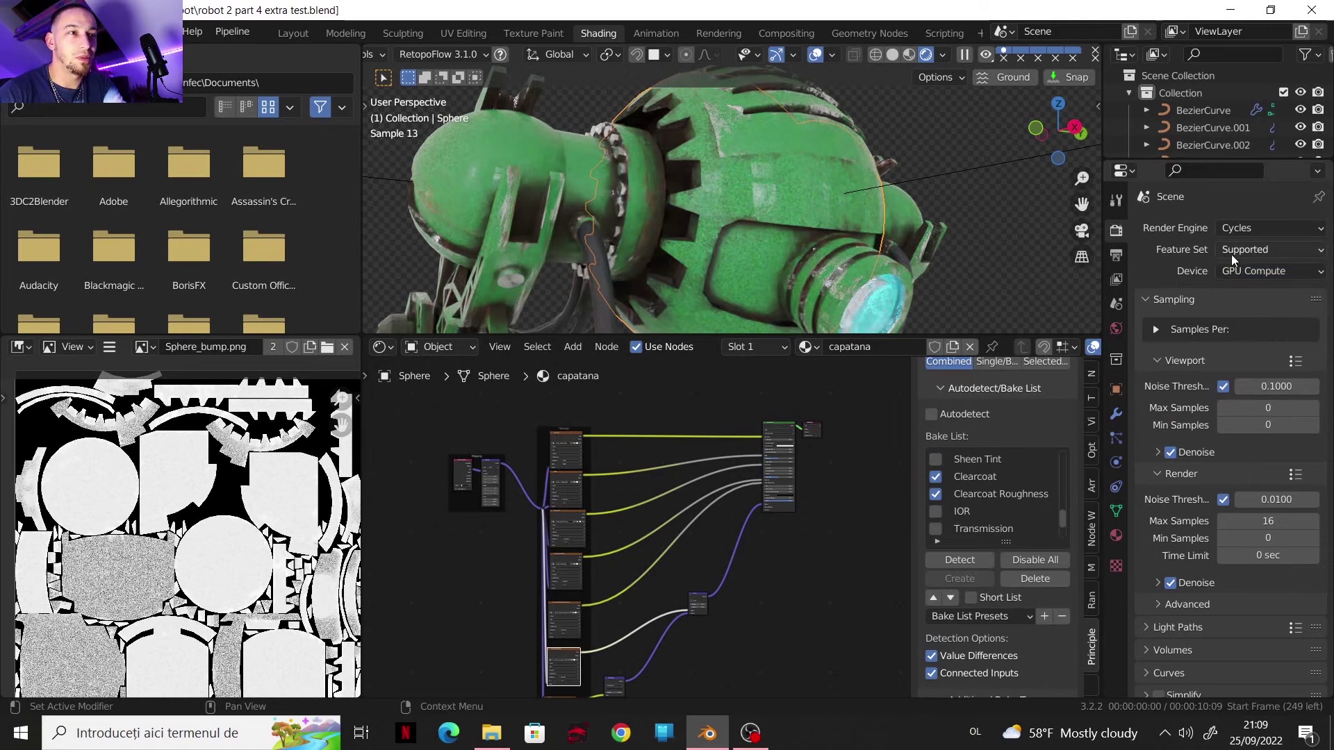
click(1237, 269)
click(1231, 291)
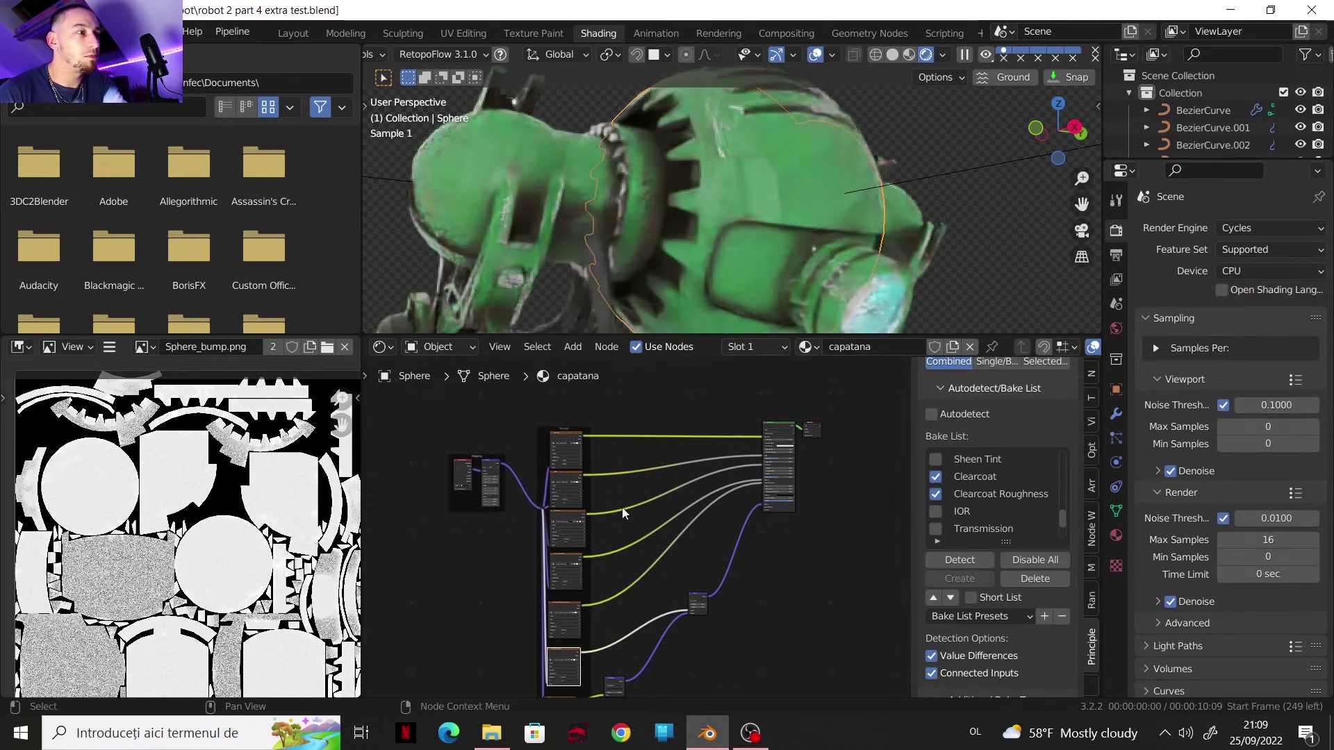
Review Principled Baker's settings from the bake list through output, new material, auto smooth and combined channels to the prefix and suffix section.
scroll(972, 444, up, 2)
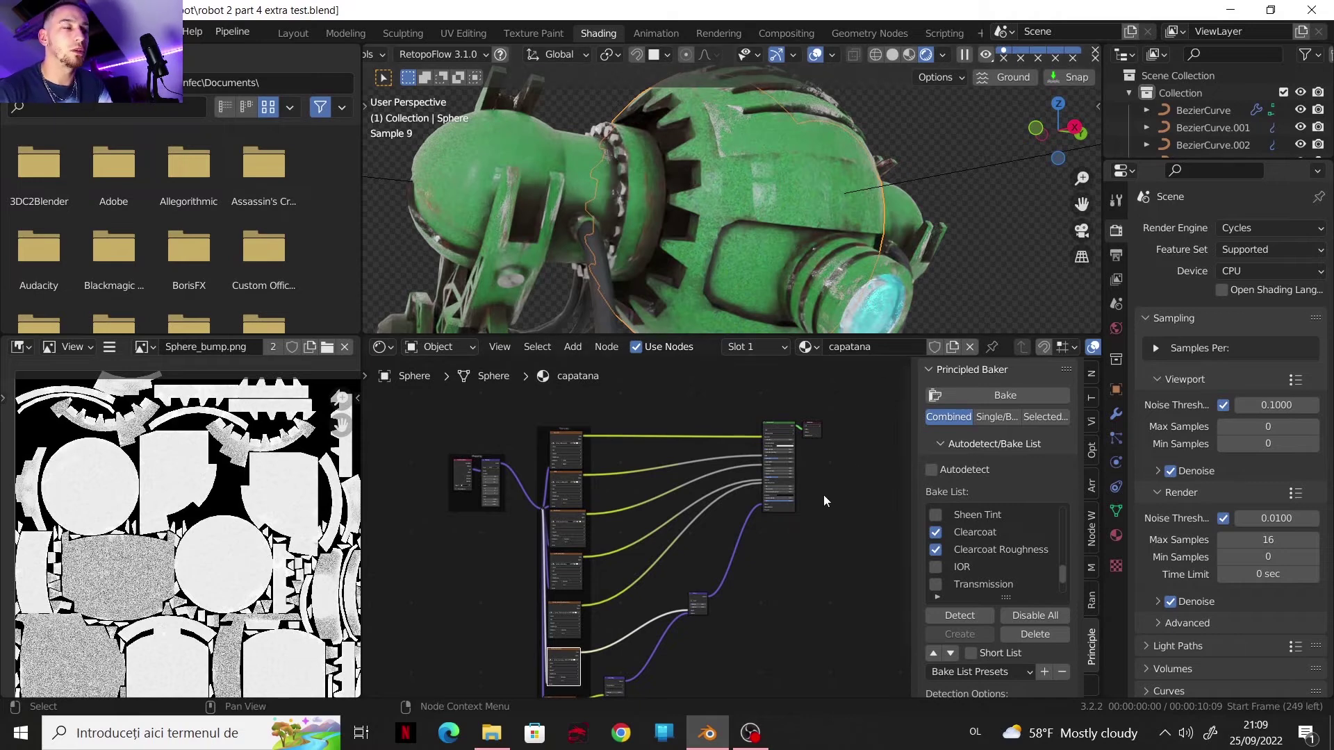
scroll(823, 494, up, 1)
scroll(978, 601, down, 10)
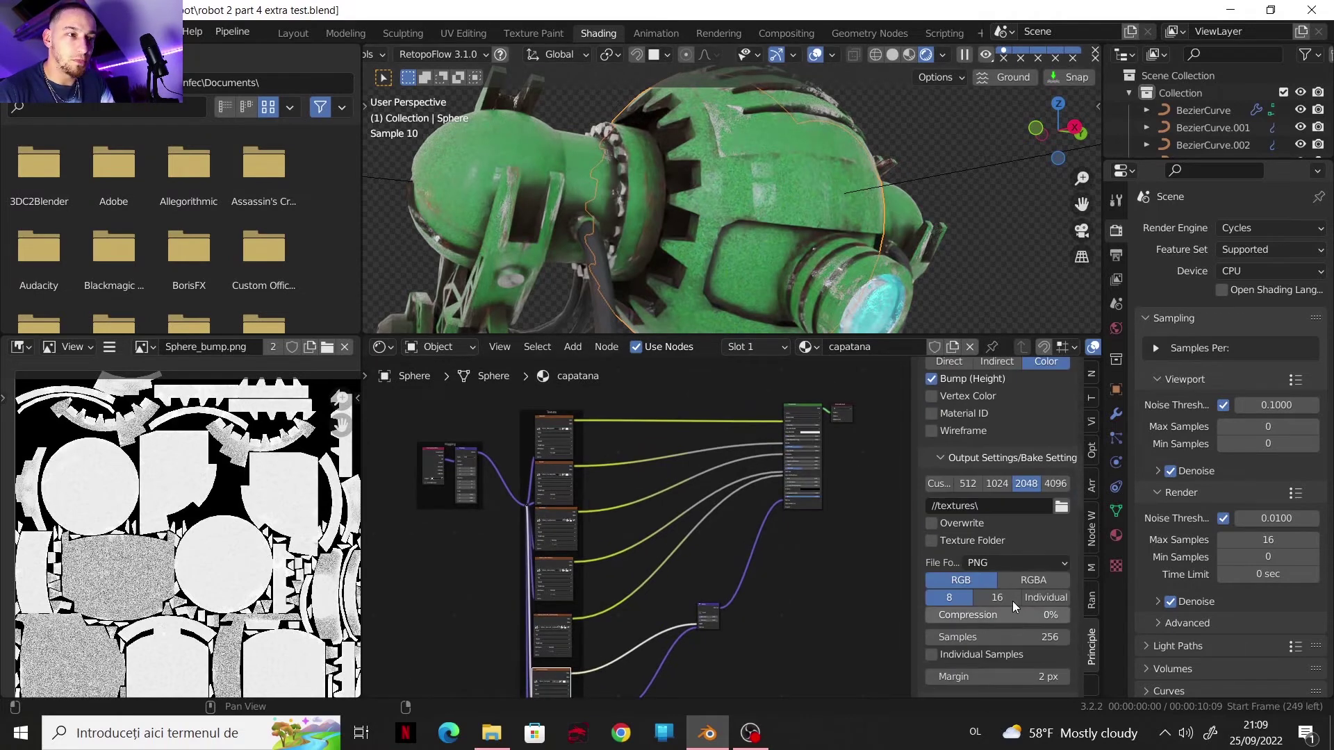
scroll(1009, 575, down, 5)
scroll(1017, 478, up, 4)
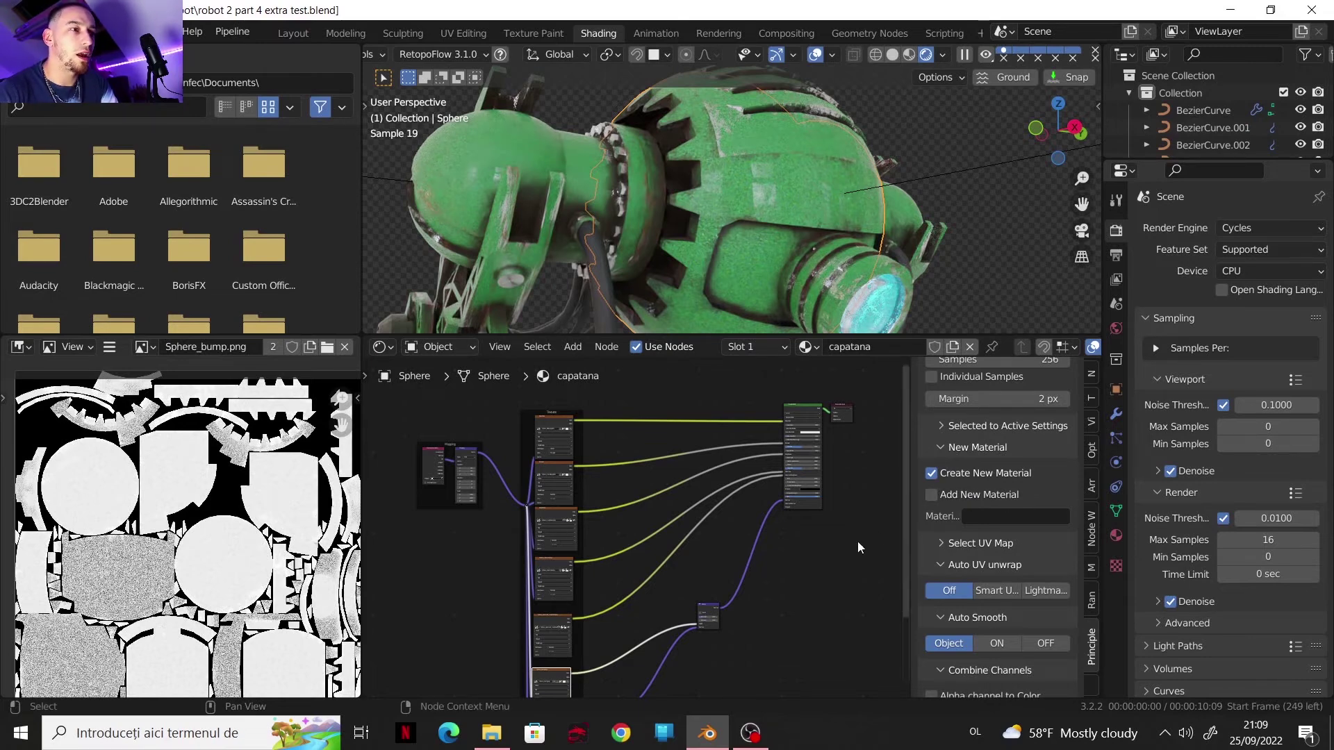
scroll(963, 602, down, 5)
scroll(963, 602, down, 10)
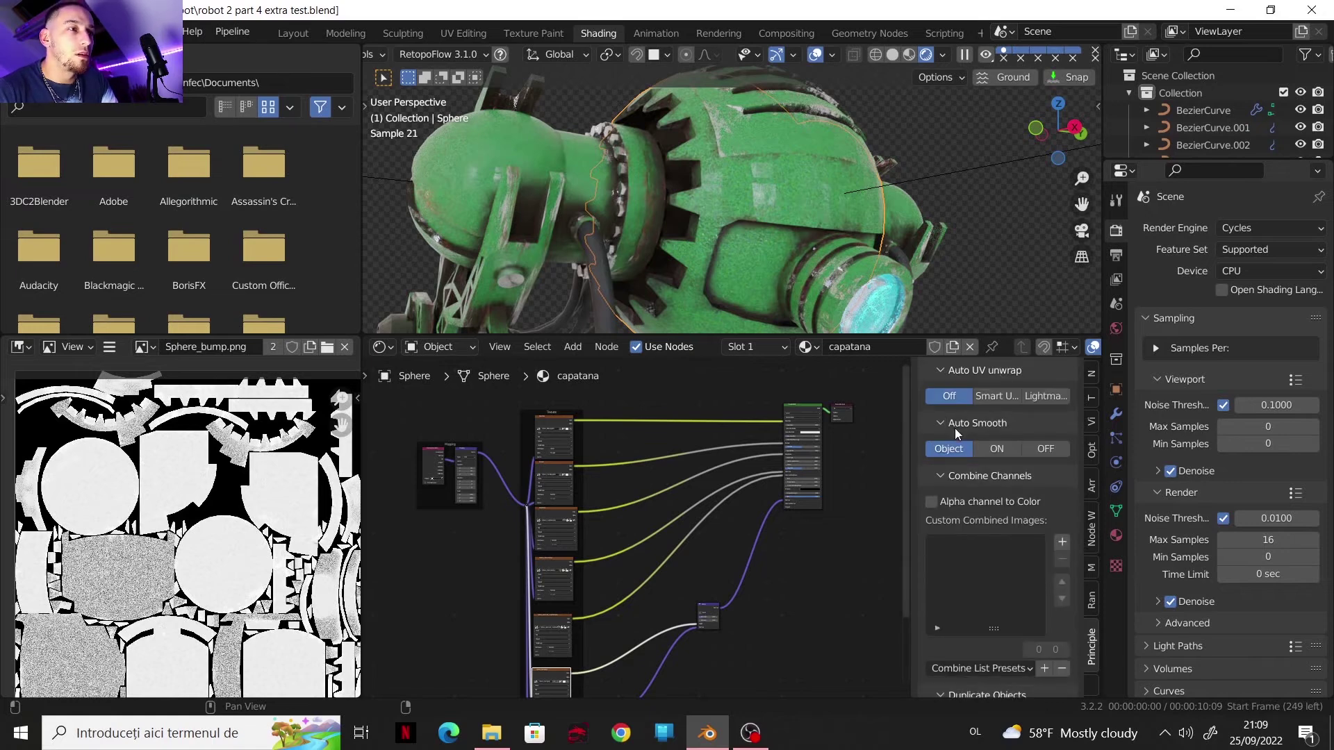
scroll(981, 553, down, 8)
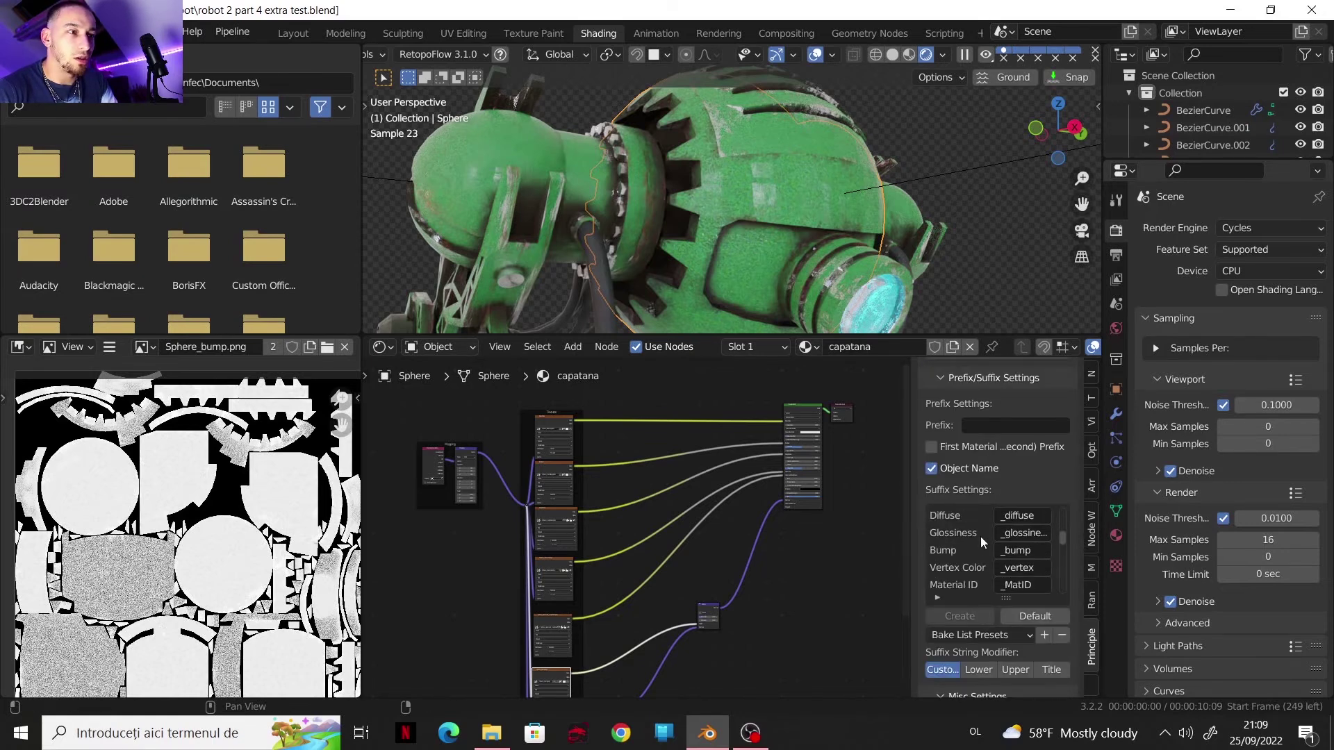
Open the Metallic map's name suffix for editing in Principled Baker's suffix settings and return to the bake list.
scroll(980, 532, up, 10)
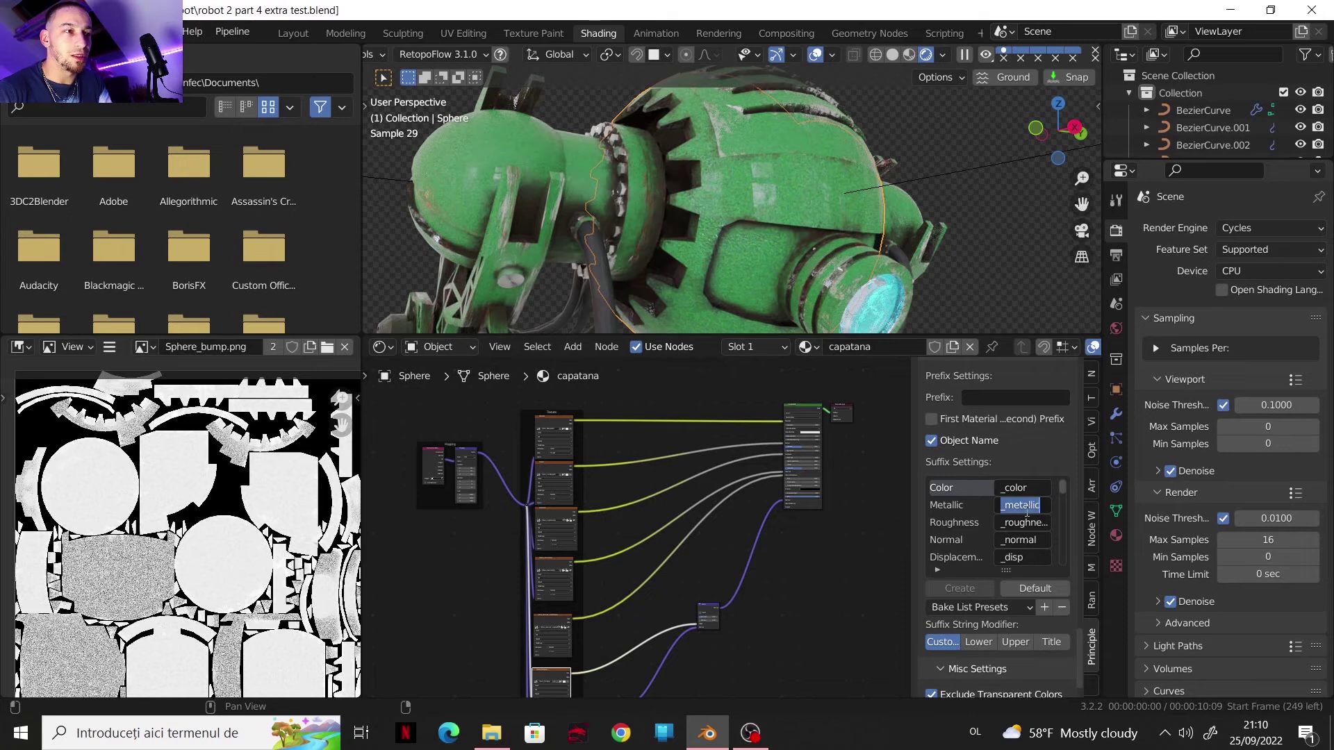
click(1040, 506)
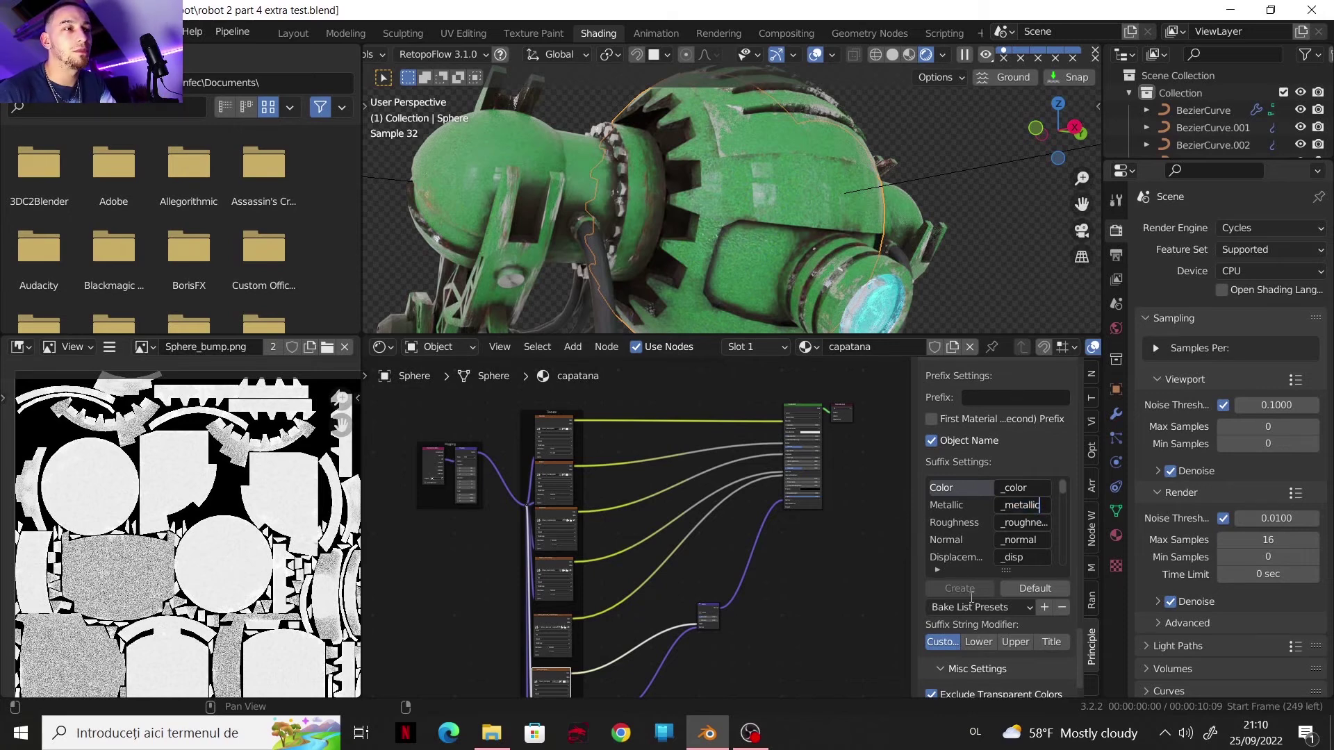
scroll(1020, 445, up, 15)
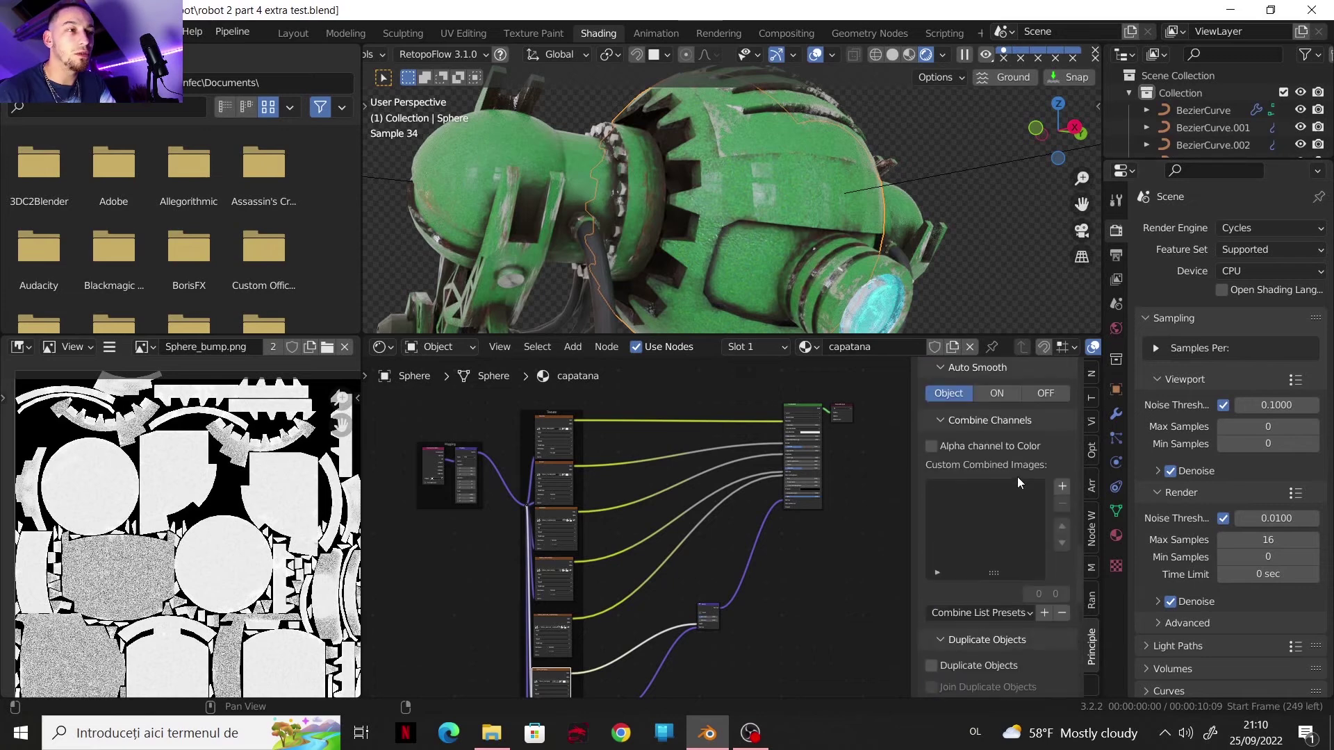
scroll(1009, 500, up, 10)
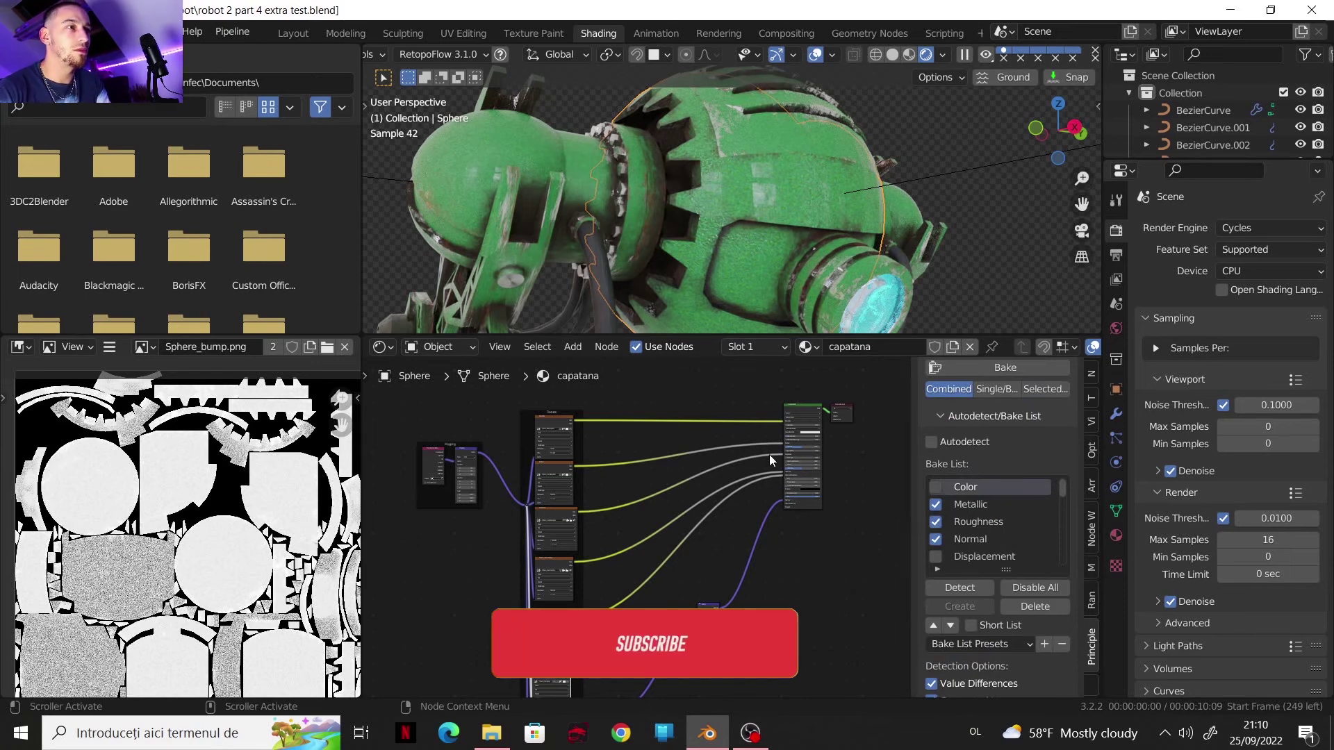
Examine the baked image texture nodes and their connections in the capatana material's node tree.
scroll(743, 451, up, 3)
scroll(732, 449, up, 3)
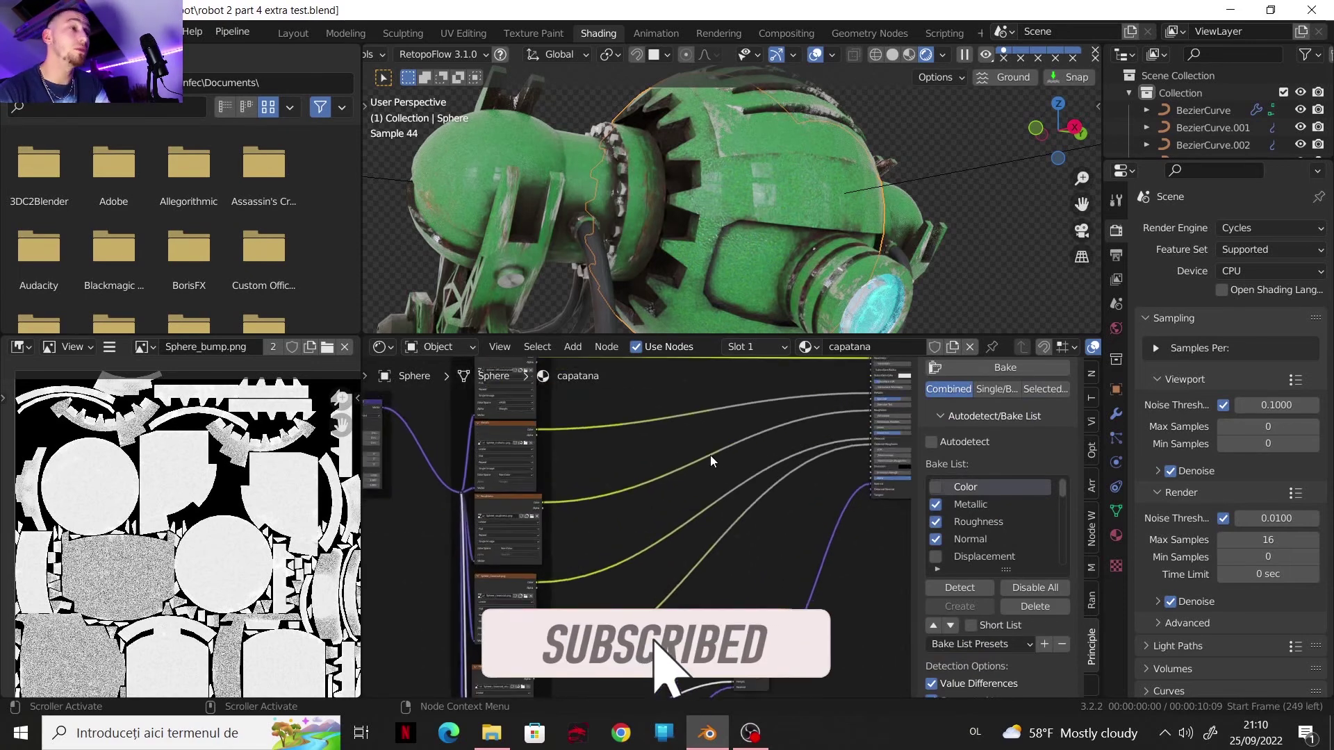
scroll(678, 498, up, 3)
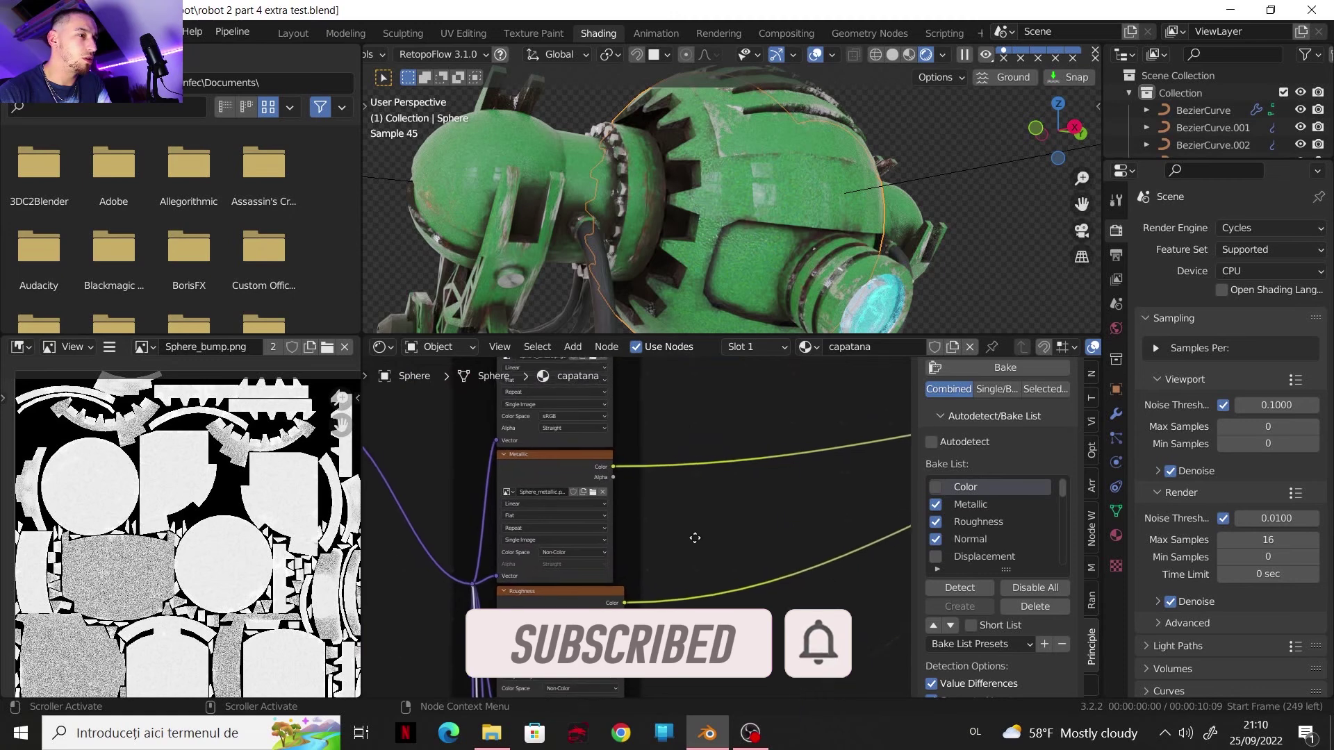
scroll(708, 548, down, 2)
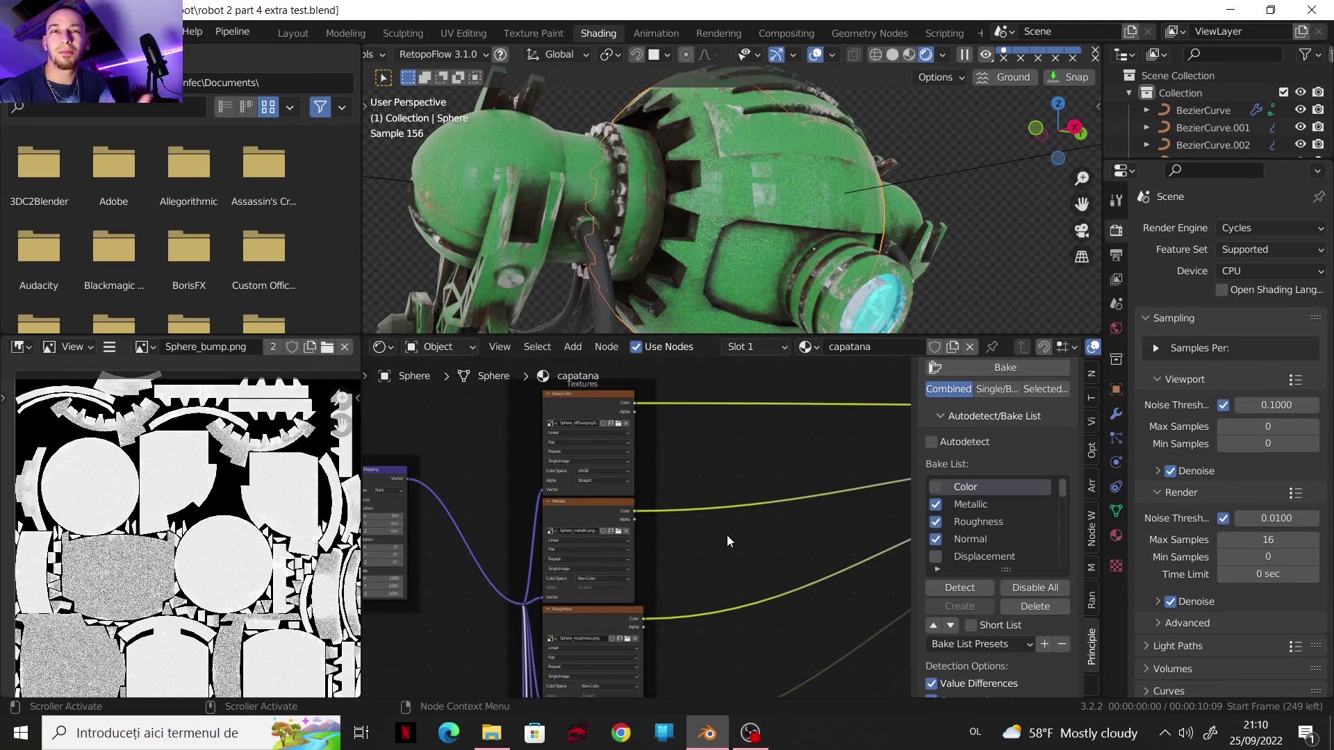
scroll(761, 517, down, 3)
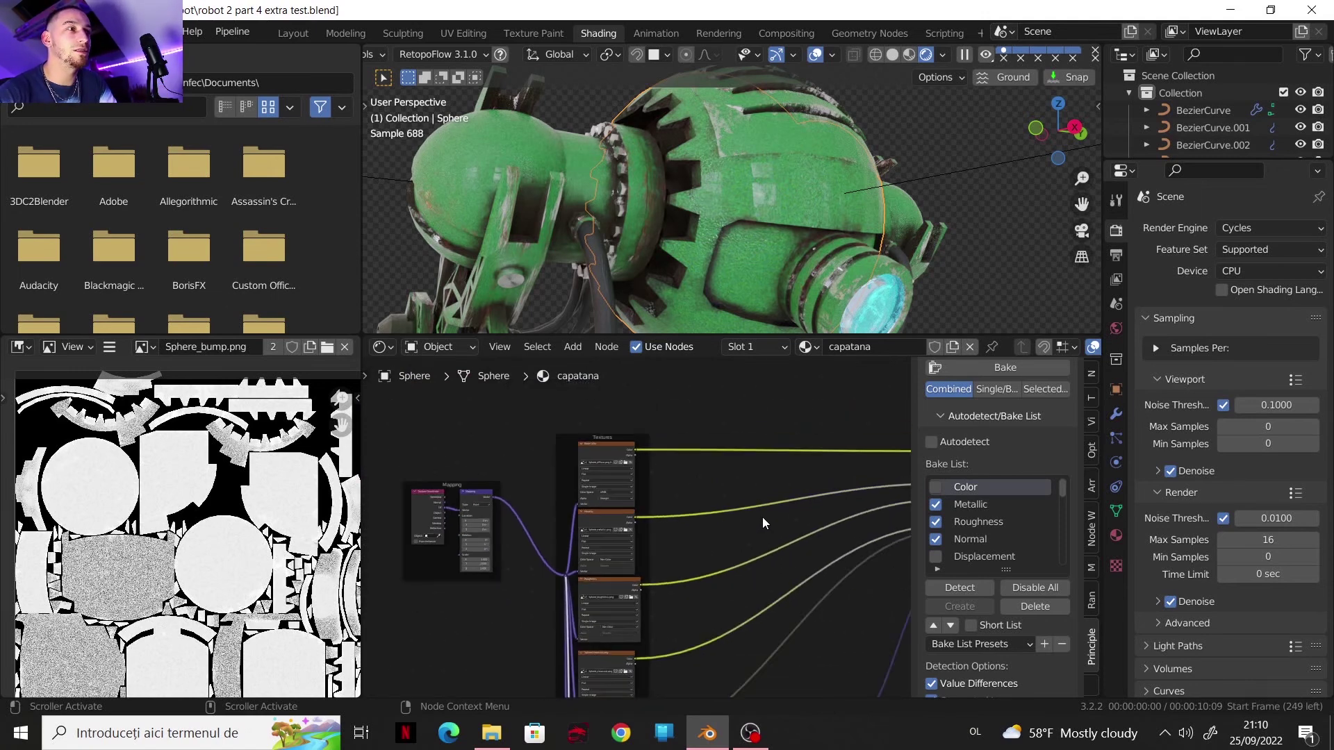